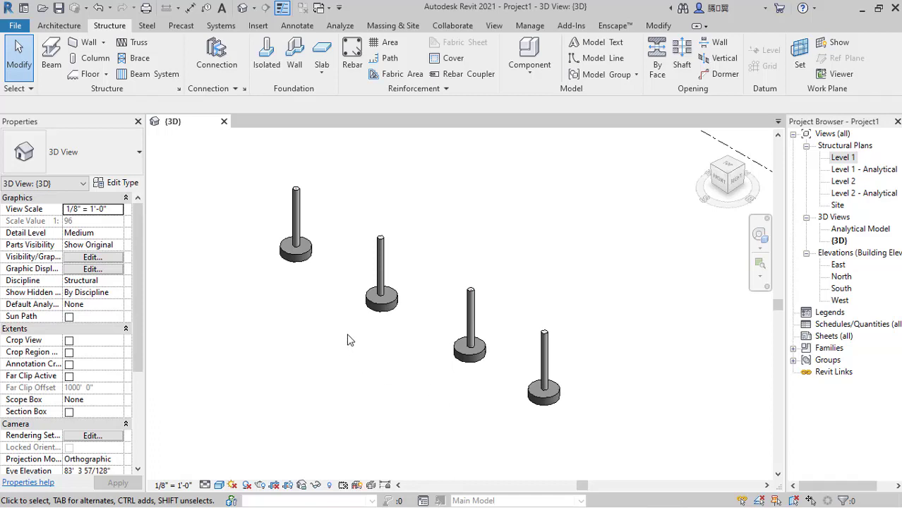
scroll(354, 334, up, 2)
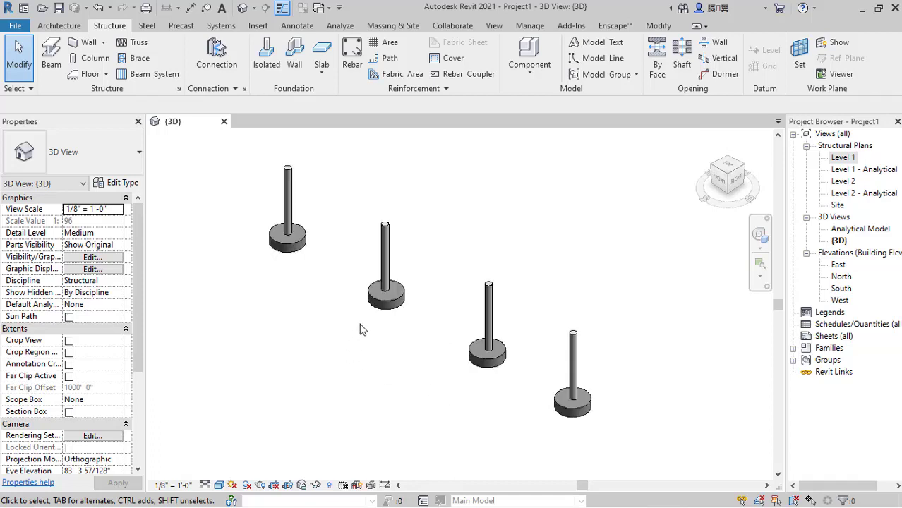
scroll(300, 254, up, 1)
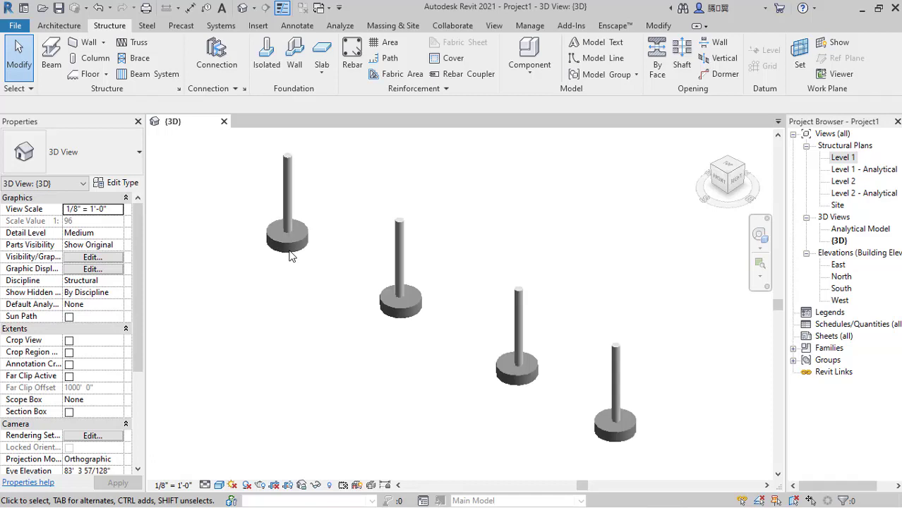
scroll(360, 332, down, 2)
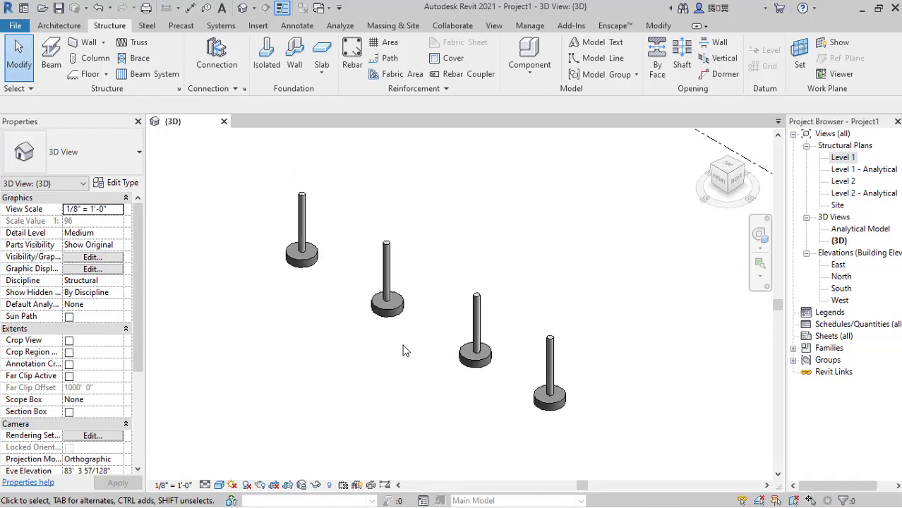
scroll(486, 358, up, 4)
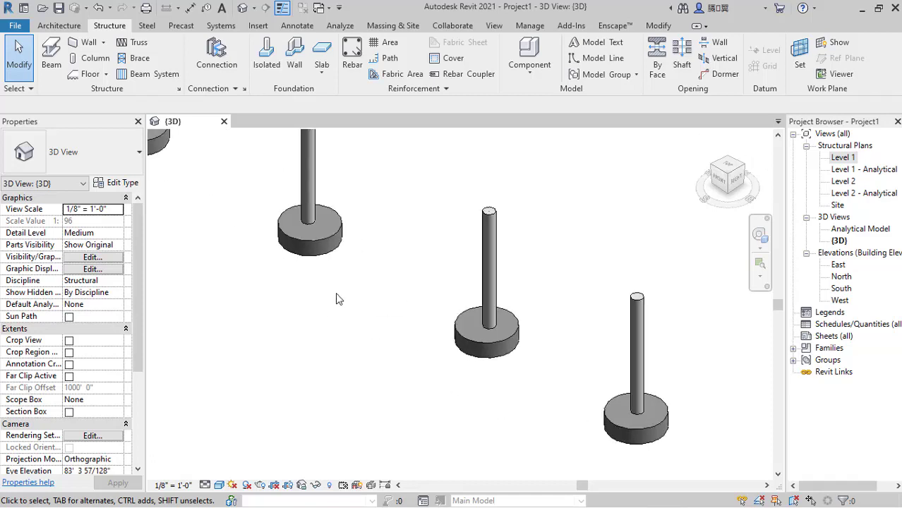
scroll(409, 368, down, 3)
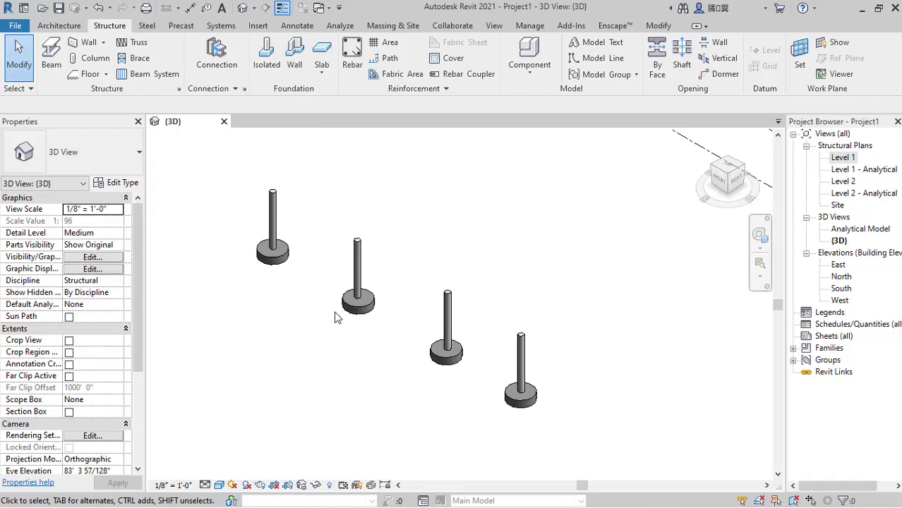
Create a new family from the Metric Structural Foundation template in the English template folder
key(ctrl+d)
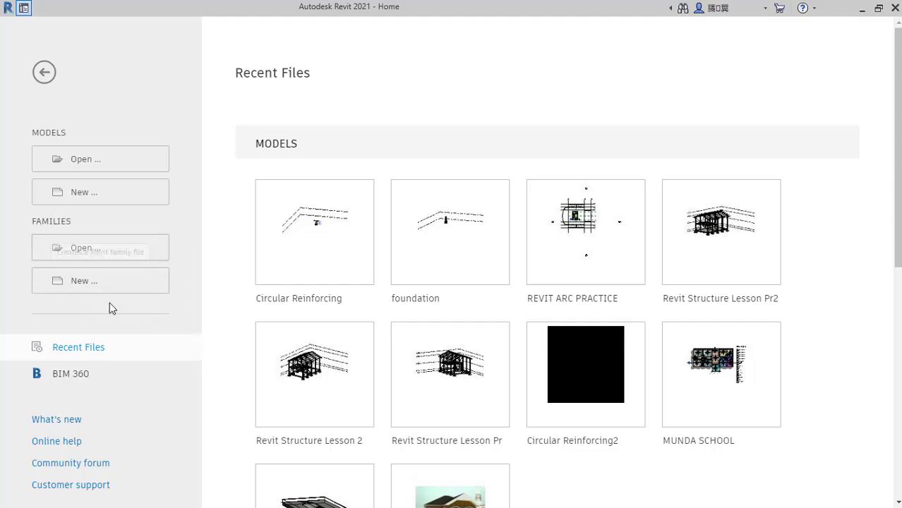
click(76, 283)
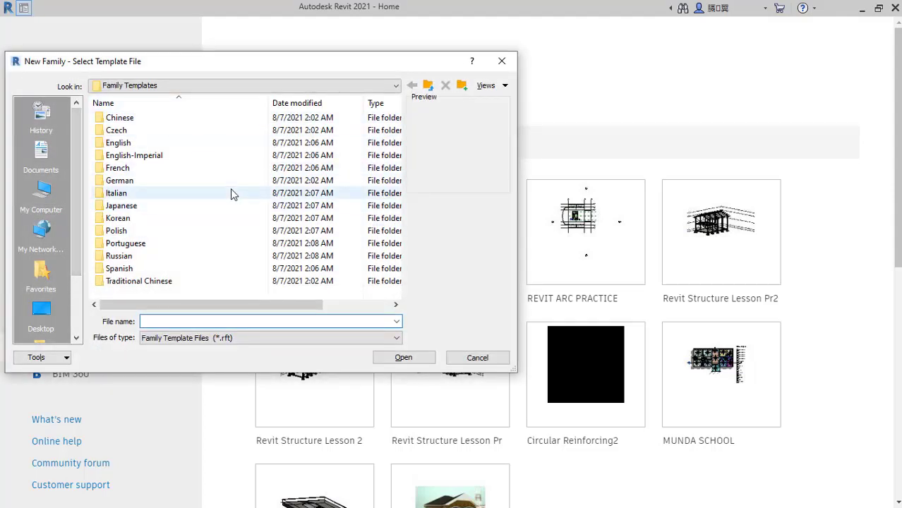
click(116, 144)
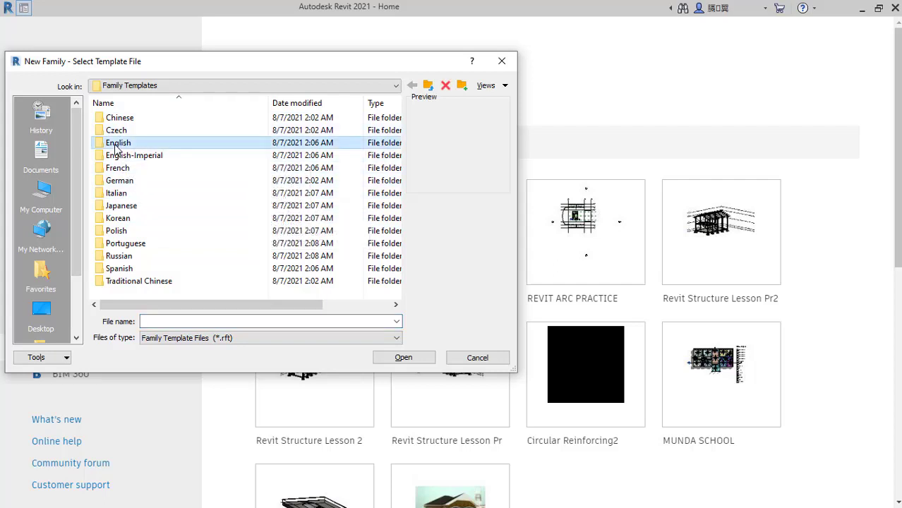
double_click(116, 148)
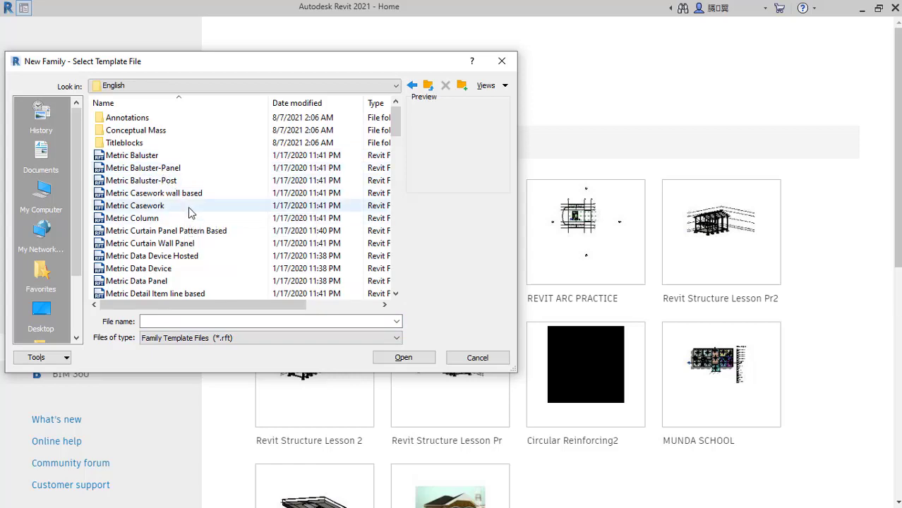
scroll(188, 213, down, 6)
scroll(187, 222, down, 15)
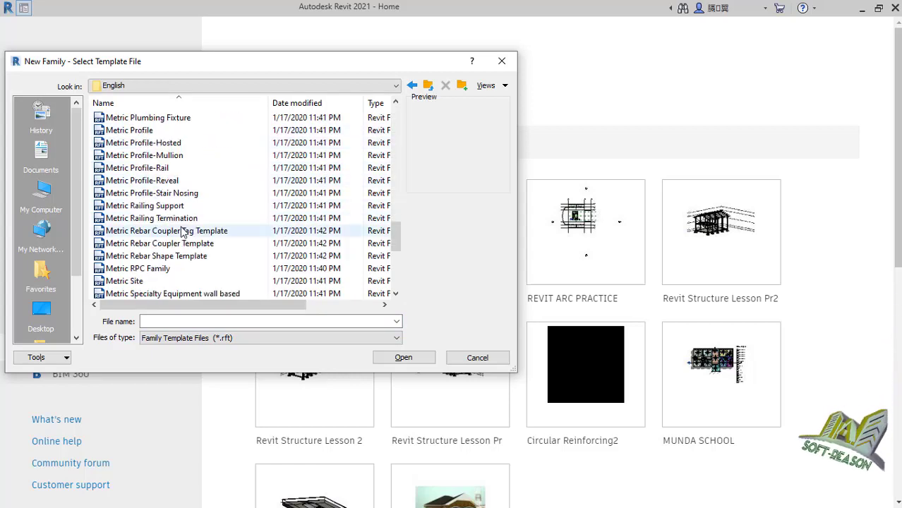
scroll(183, 233, down, 5)
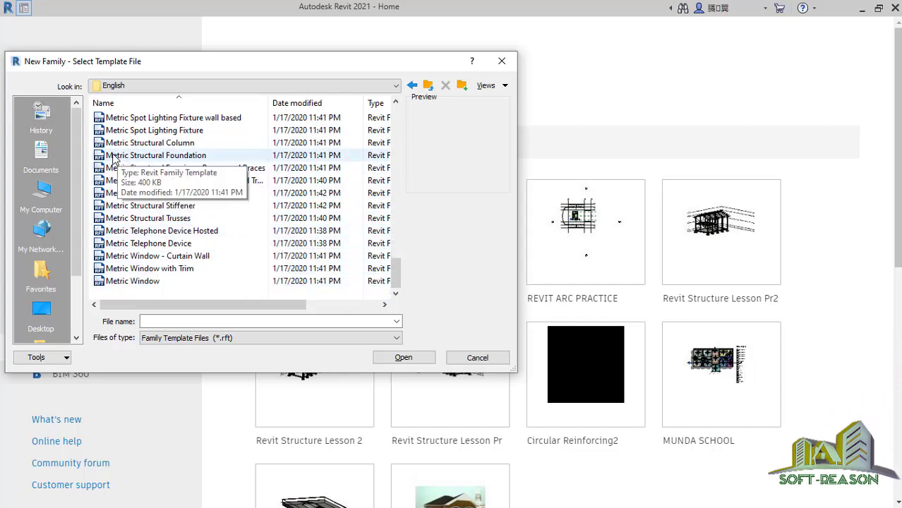
click(178, 157)
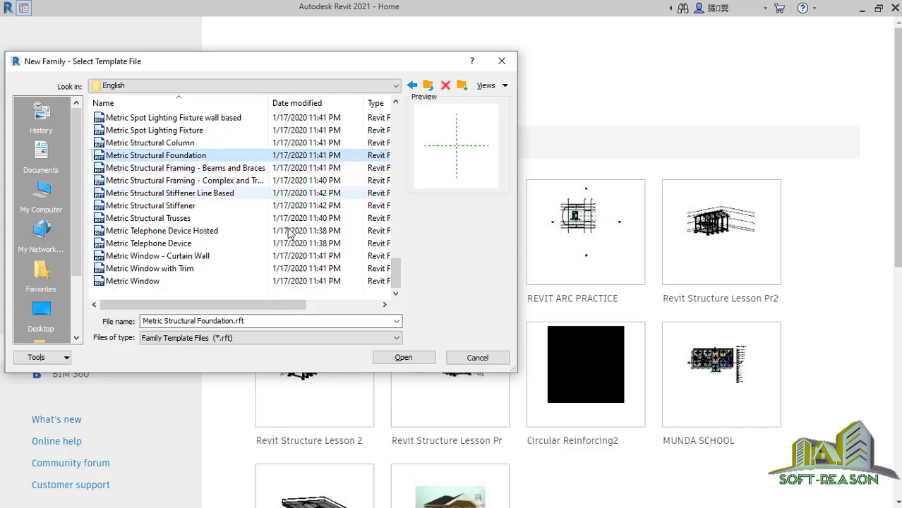
click(403, 358)
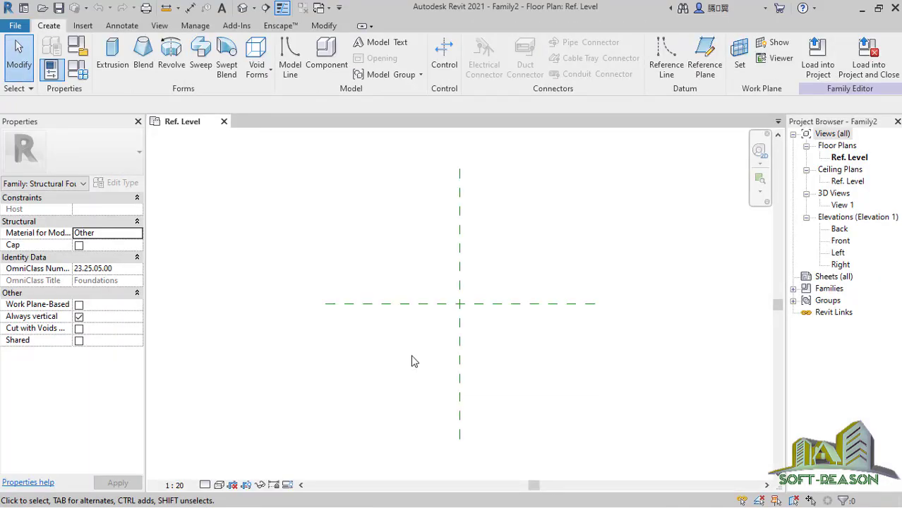
scroll(500, 303, up, 2)
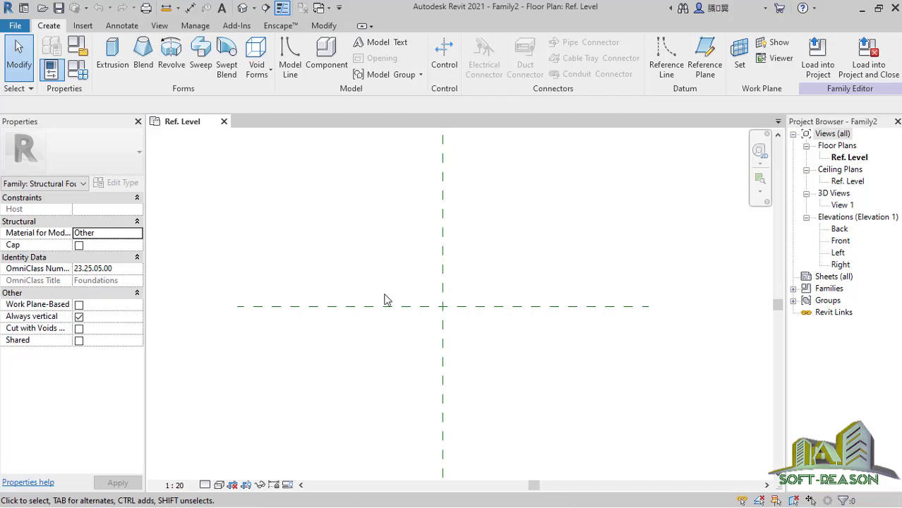
scroll(387, 300, down, 1)
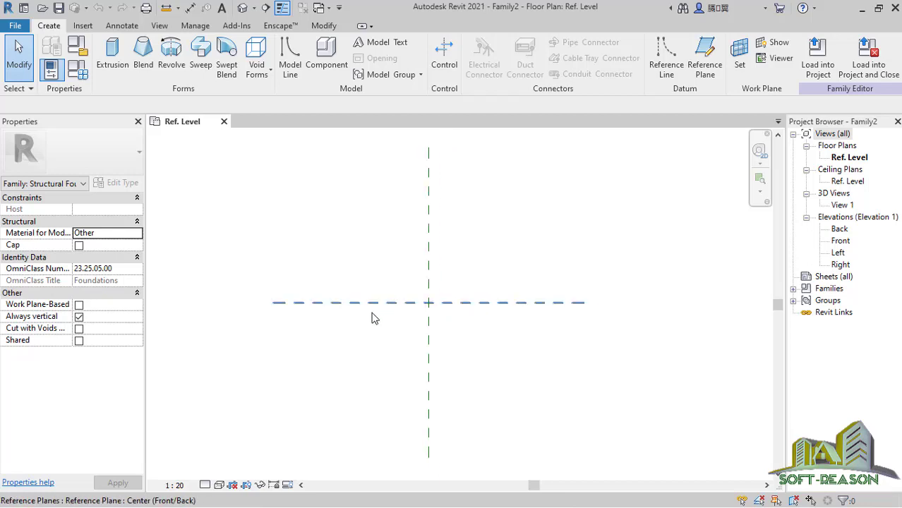
scroll(452, 266, down, 1)
scroll(441, 274, up, 1)
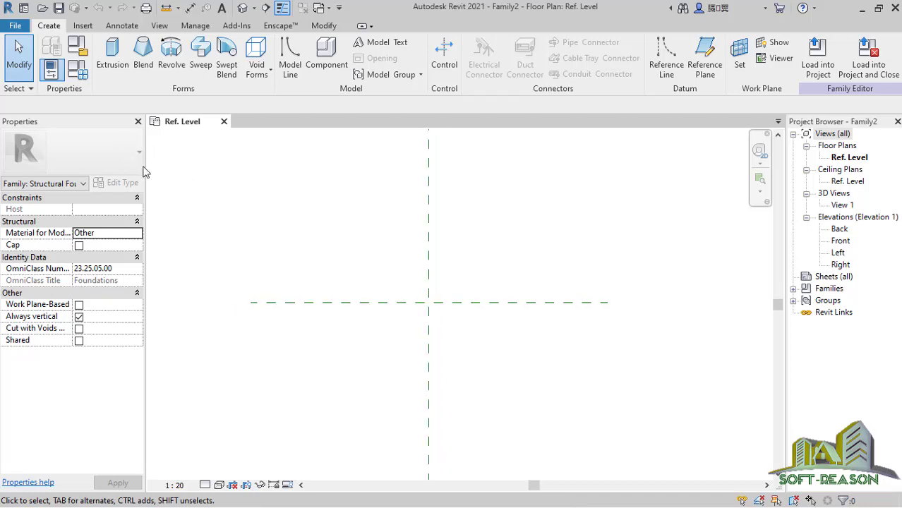
Review the Foundation Thickness, Width and Length parameters in the family types
click(78, 71)
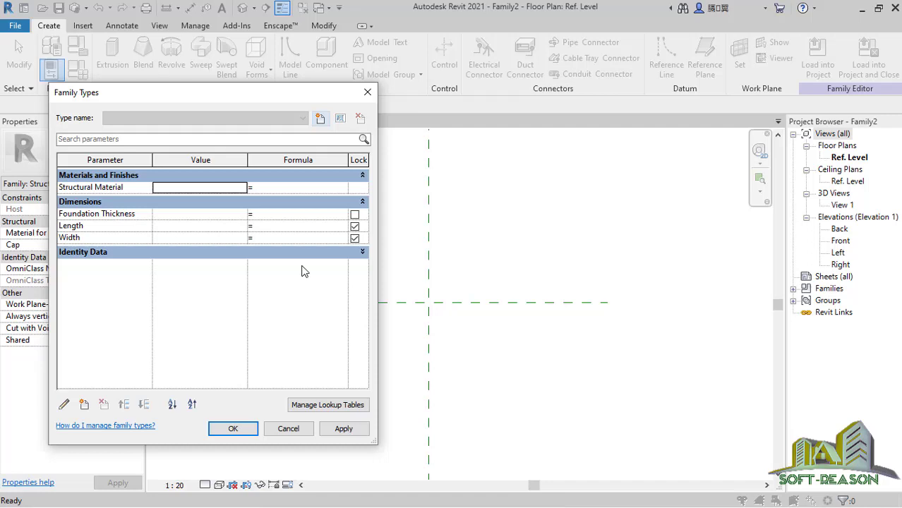
drag(248, 96, 319, 99)
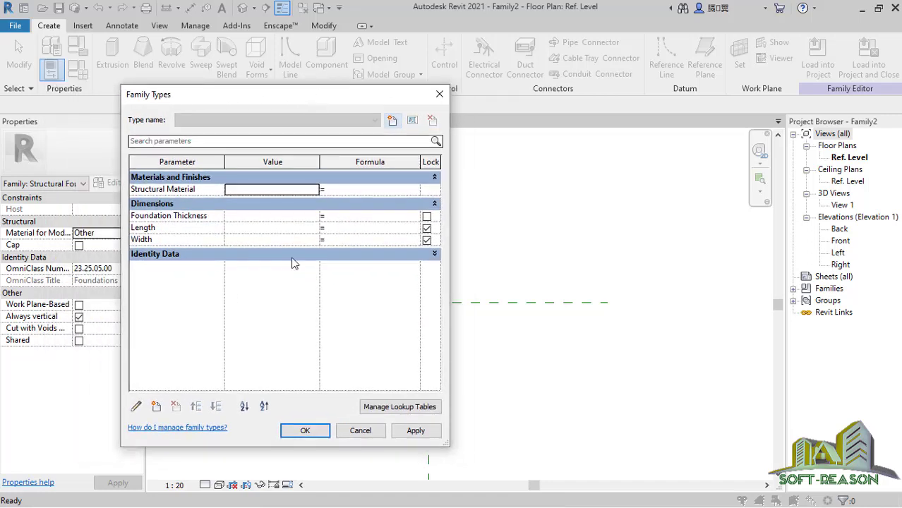
click(156, 217)
click(157, 240)
click(162, 227)
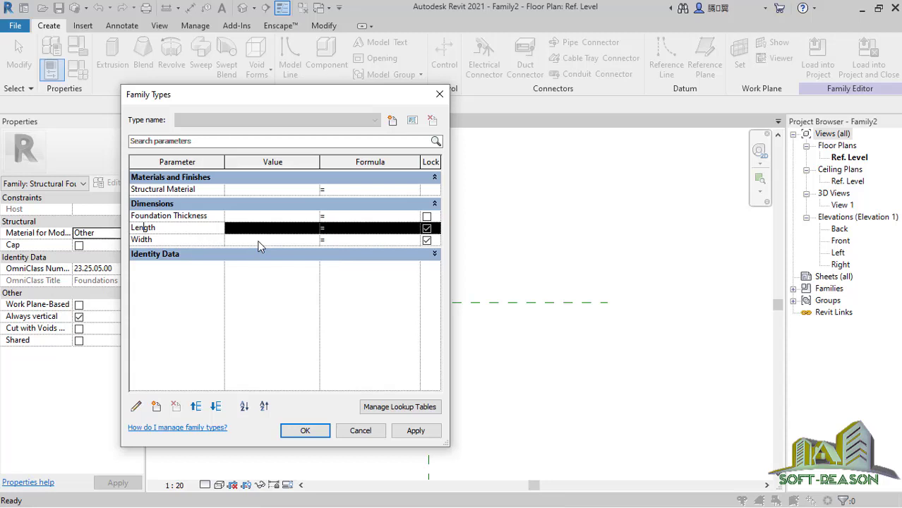
click(303, 431)
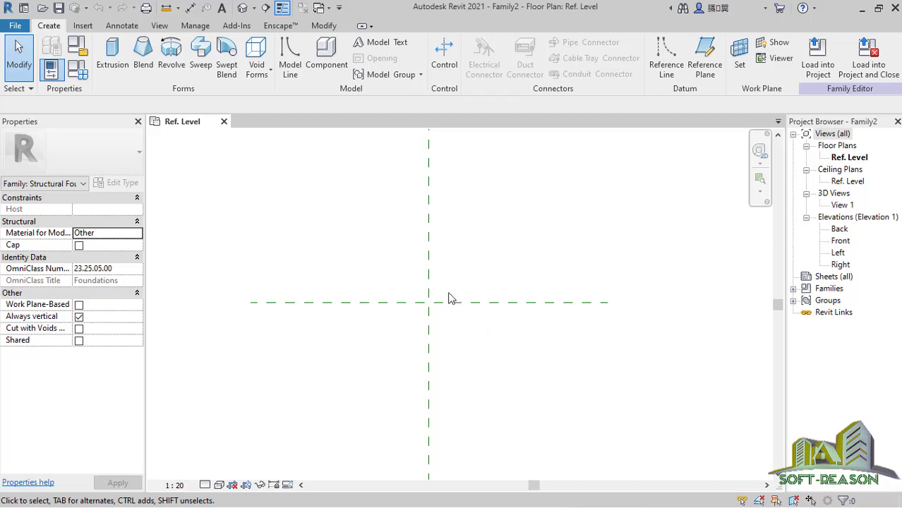
Draw two vertical reference planes, one on each side of the centre plane and about 700 mm from it
scroll(447, 303, down, 1)
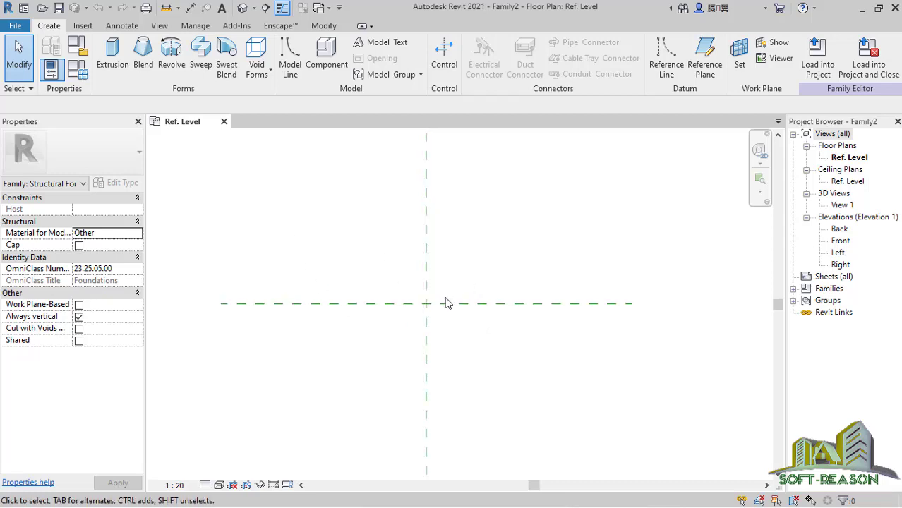
scroll(374, 275, down, 1)
click(704, 62)
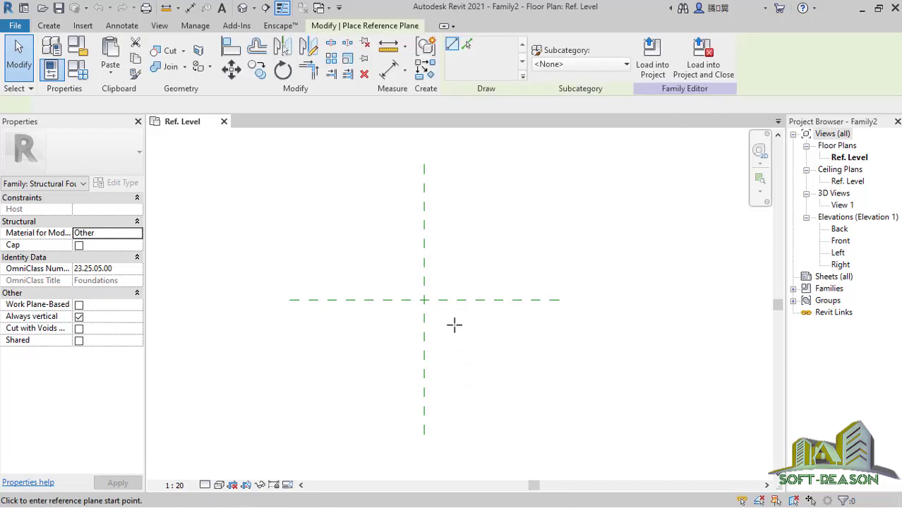
click(424, 164)
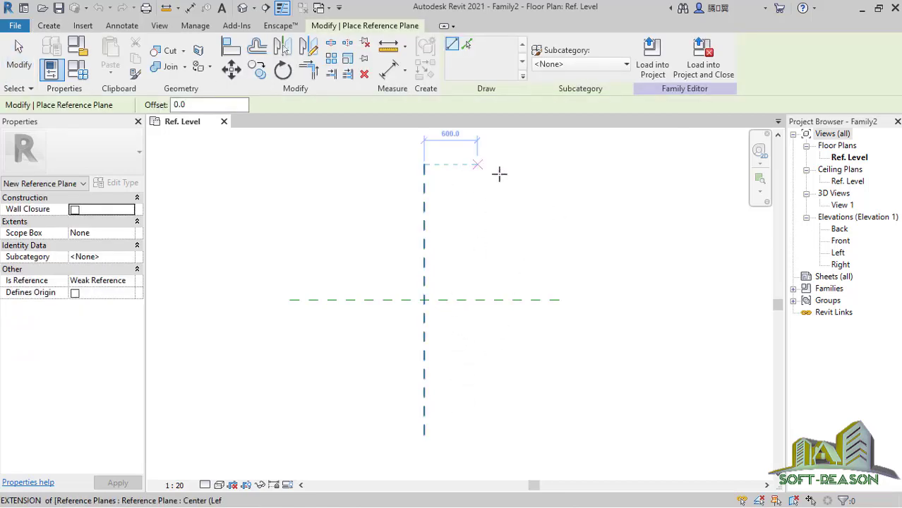
click(485, 165)
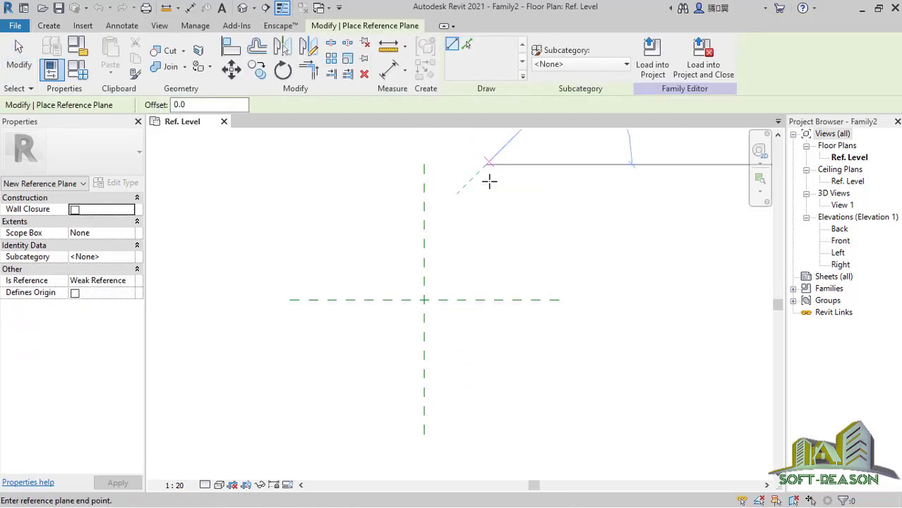
click(486, 432)
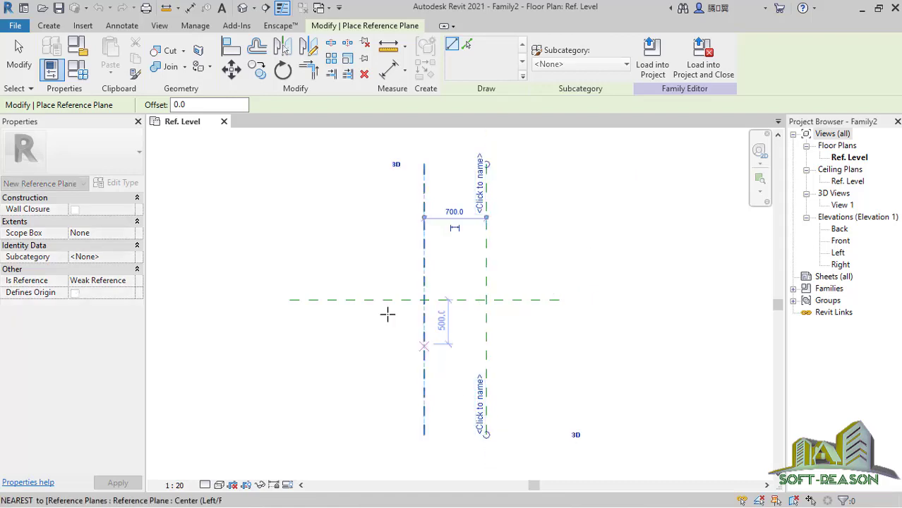
click(362, 164)
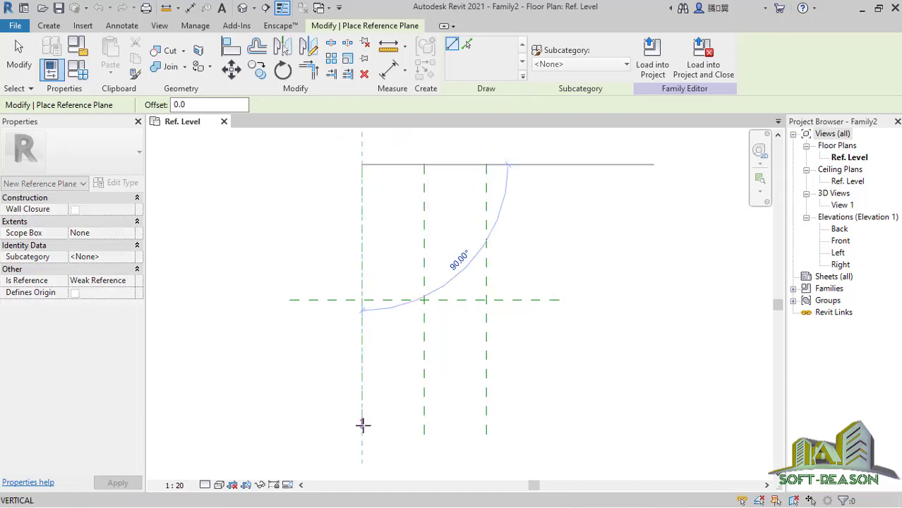
click(362, 431)
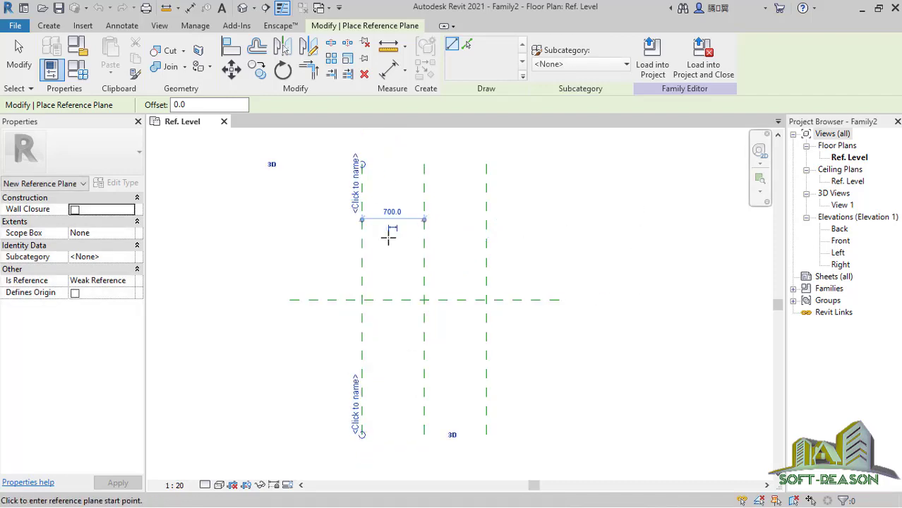
Draw two horizontal reference planes, one above and one below the centre plane, each about 800 mm away
click(286, 233)
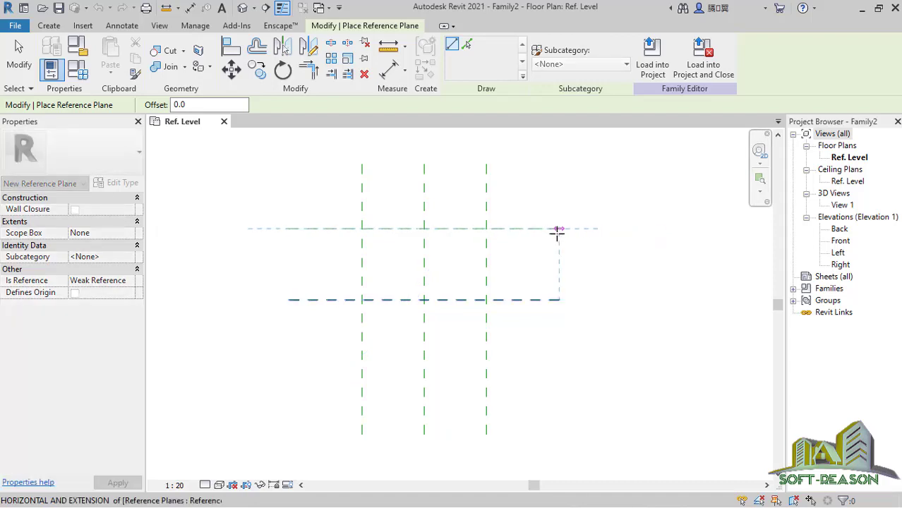
click(557, 228)
click(288, 370)
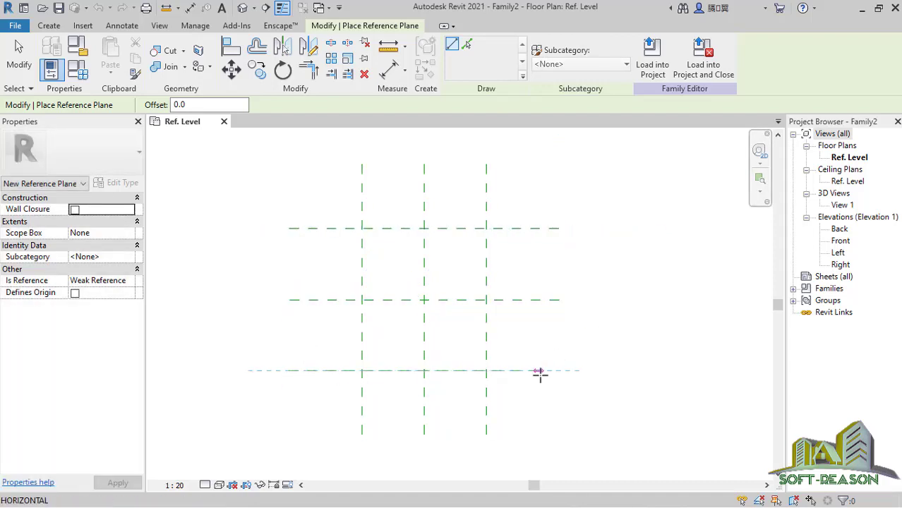
click(559, 371)
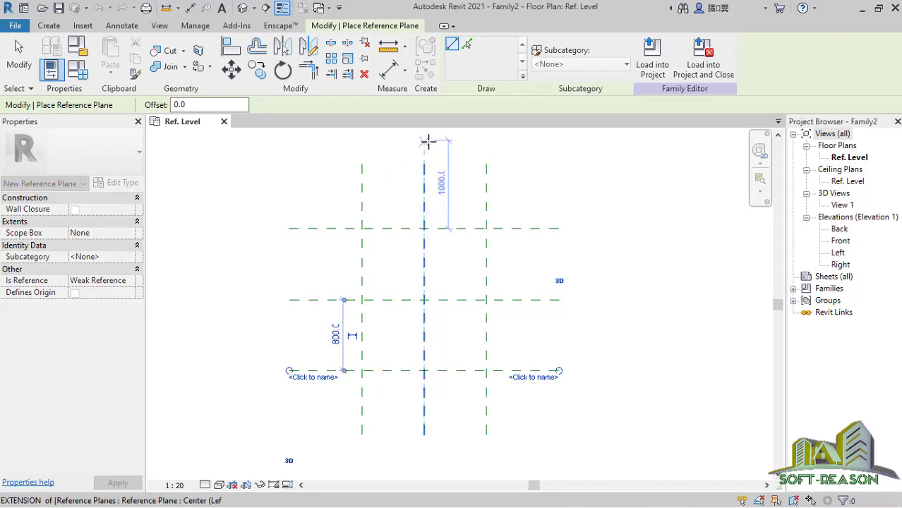
Place an aligned dimension between the left vertical reference plane and the vertical centre plane, above the upper horizontal plane
scroll(486, 167, up, 1)
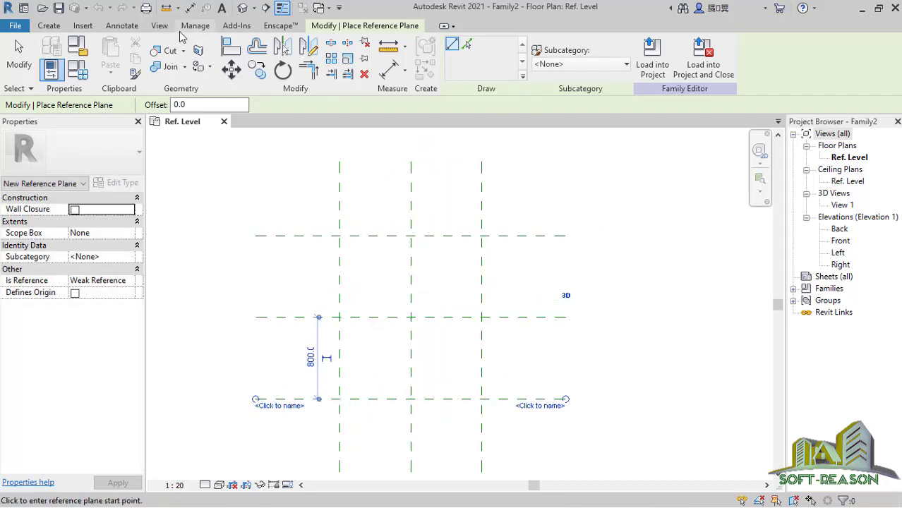
click(189, 7)
click(339, 211)
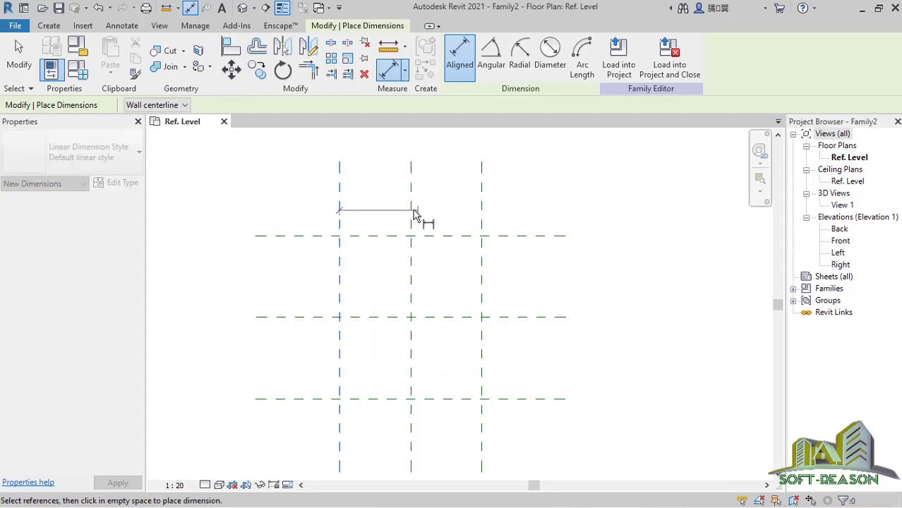
click(413, 215)
click(383, 207)
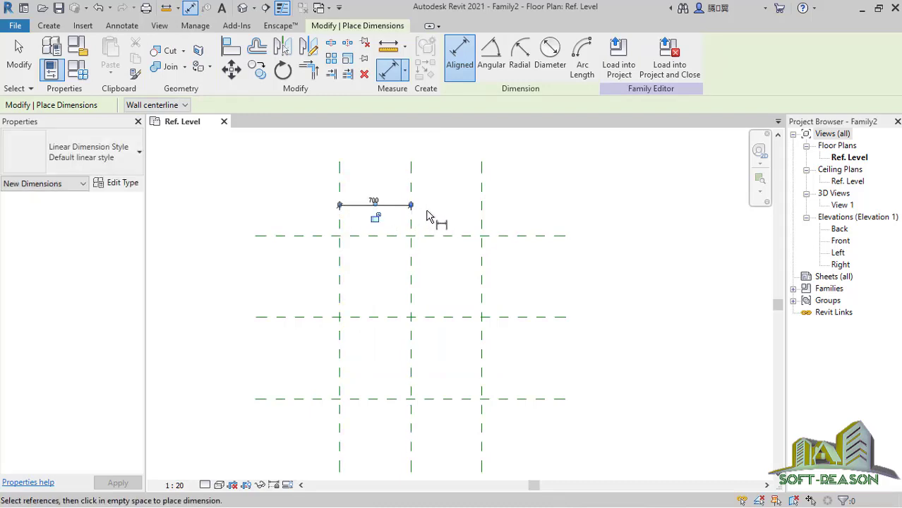
scroll(421, 201, up, 4)
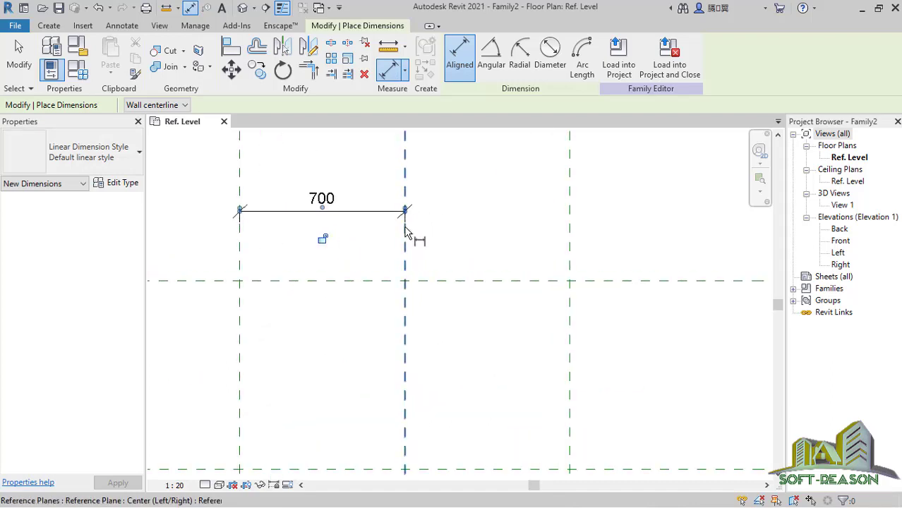
click(19, 55)
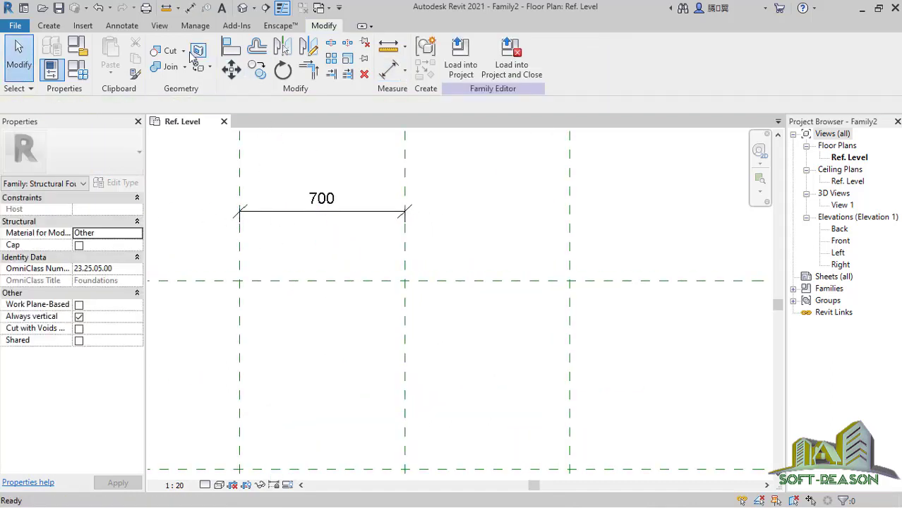
Undo the last dimension and place an equalized aligned dimension string across the three vertical reference planes, above the upper horizontal plane
click(98, 8)
scroll(458, 204, up, 2)
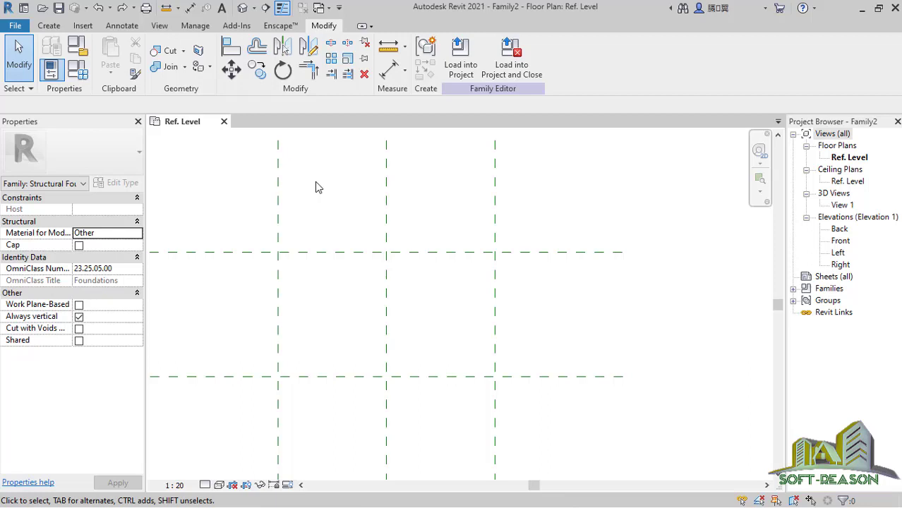
click(190, 8)
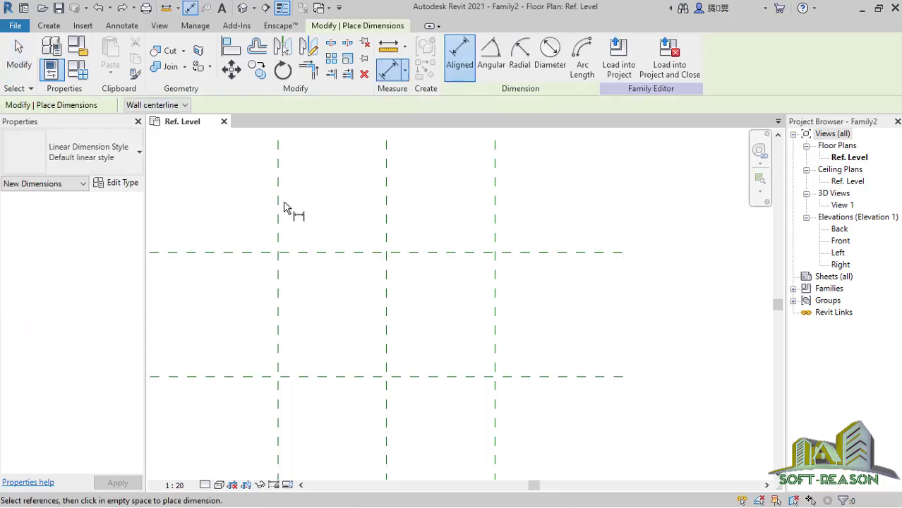
click(386, 207)
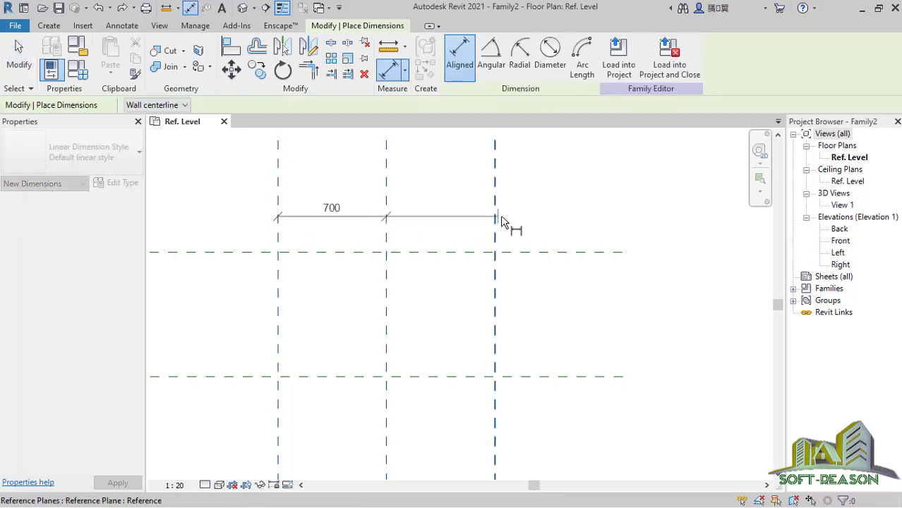
click(494, 217)
click(445, 226)
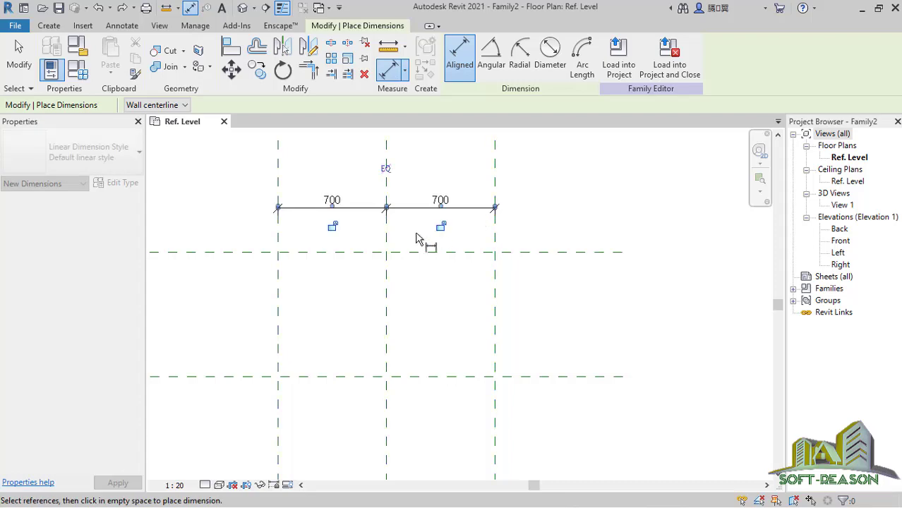
click(385, 169)
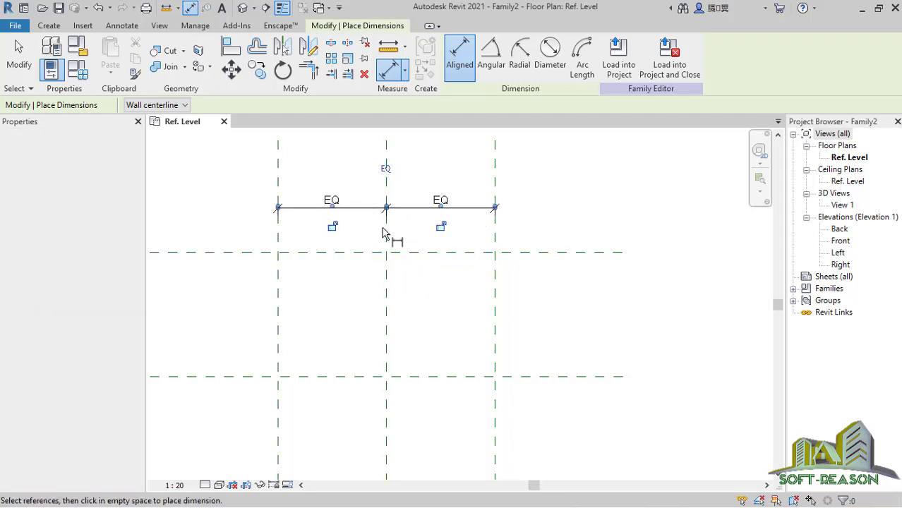
Place an overall aligned dimension between the two outer vertical reference planes, above the equalized string
click(280, 171)
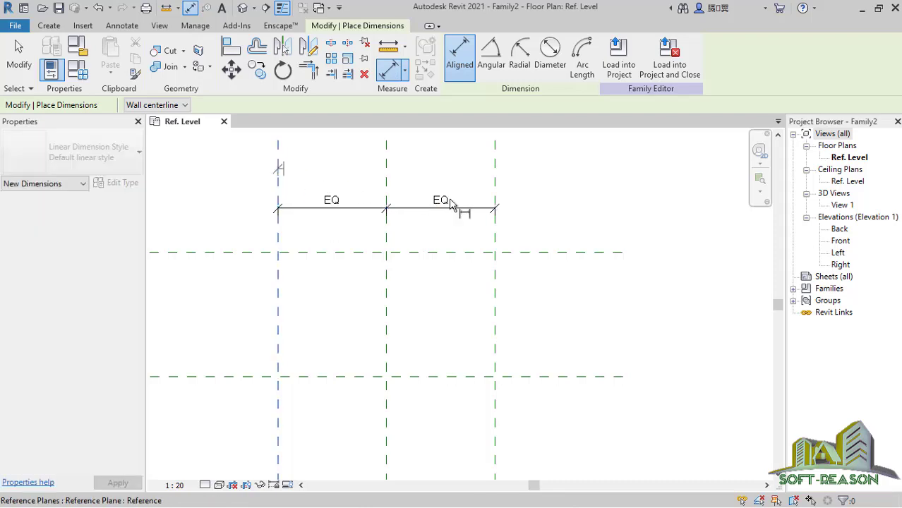
click(495, 169)
click(416, 164)
Place an equalized aligned dimension string across the three horizontal reference planes, left of the vertical planes
scroll(484, 256, down, 4)
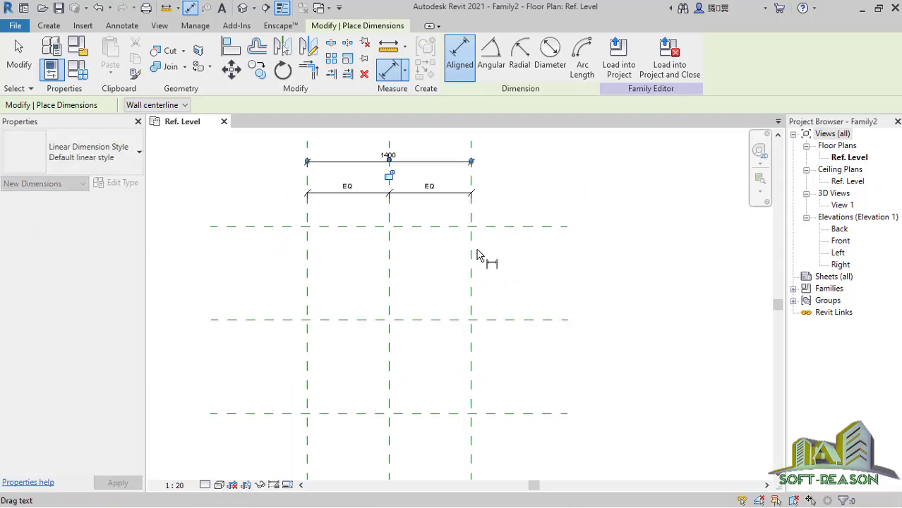
click(346, 235)
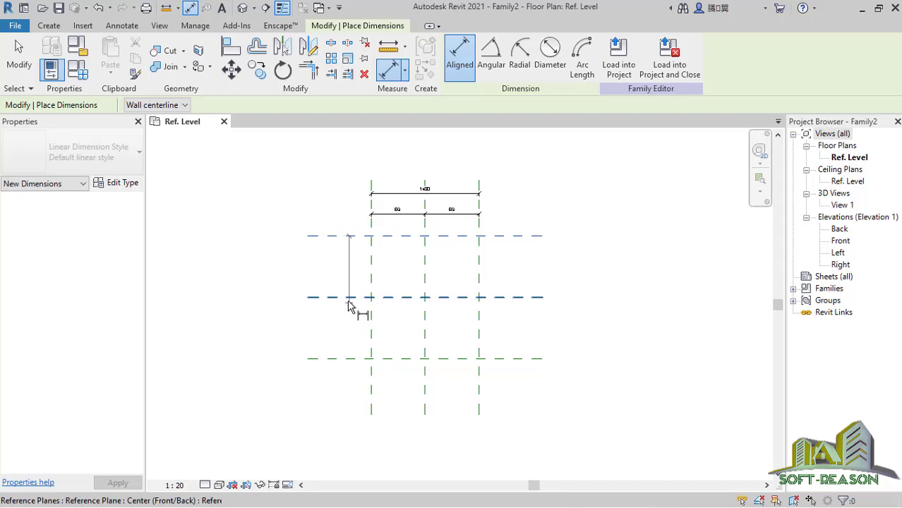
click(347, 297)
click(347, 358)
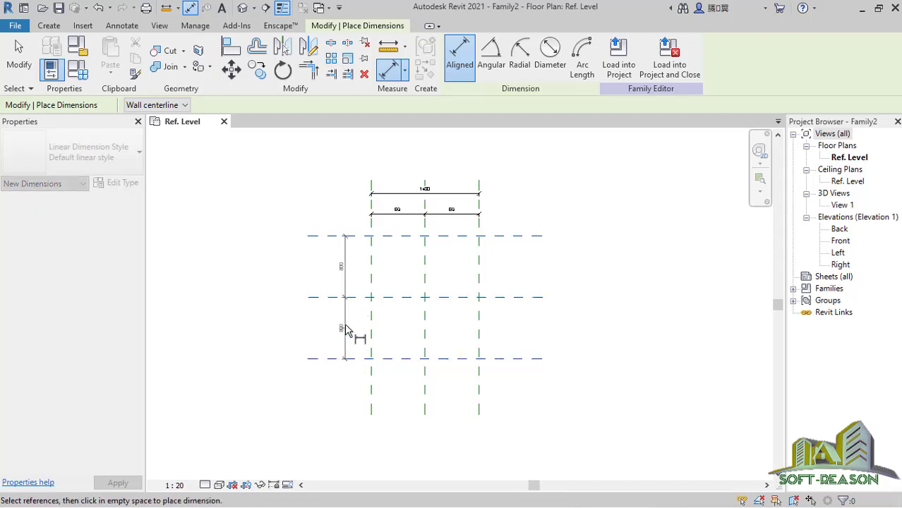
click(349, 326)
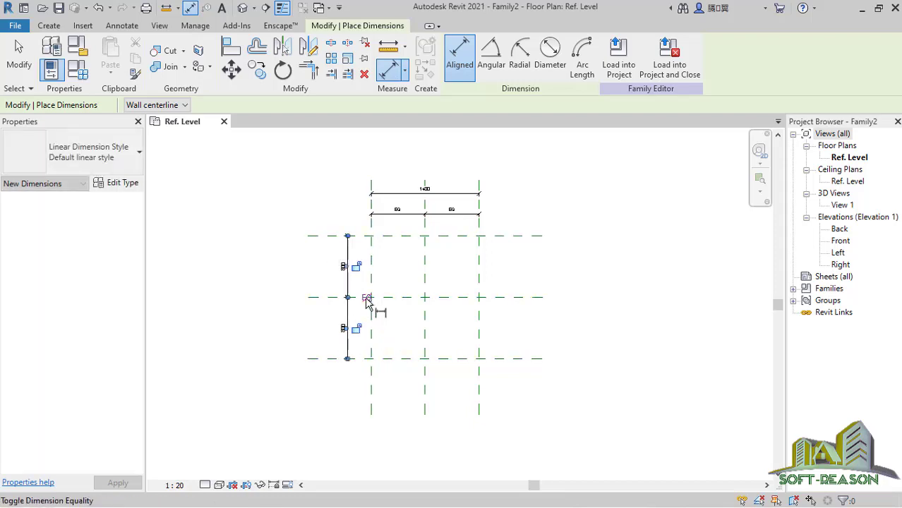
Place an overall aligned dimension between the two outer horizontal reference planes, left of the equalized string, and finish dimensioning
click(323, 236)
click(327, 358)
click(328, 286)
scroll(332, 282, up, 3)
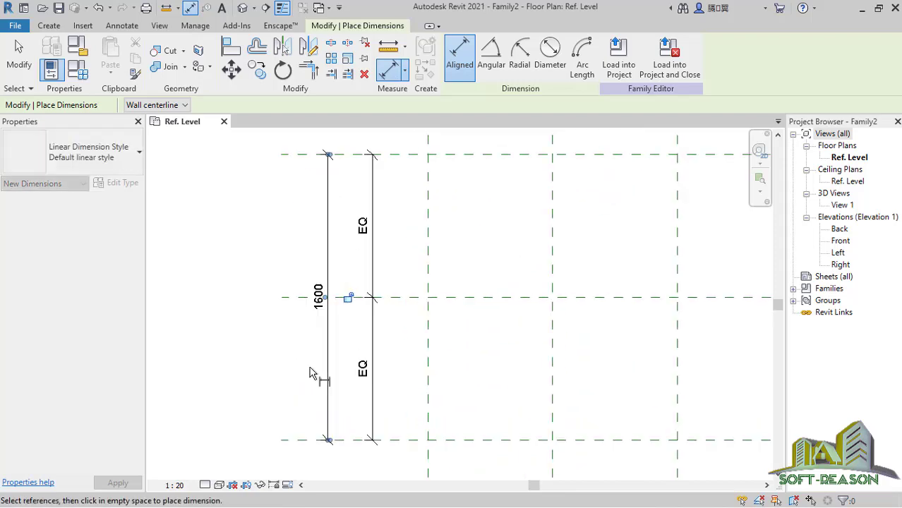
scroll(324, 381, down, 1)
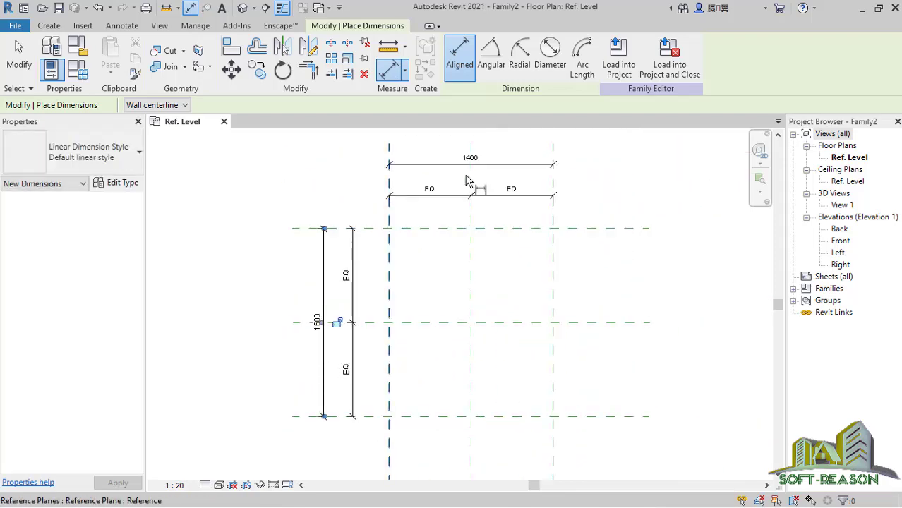
scroll(335, 319, up, 2)
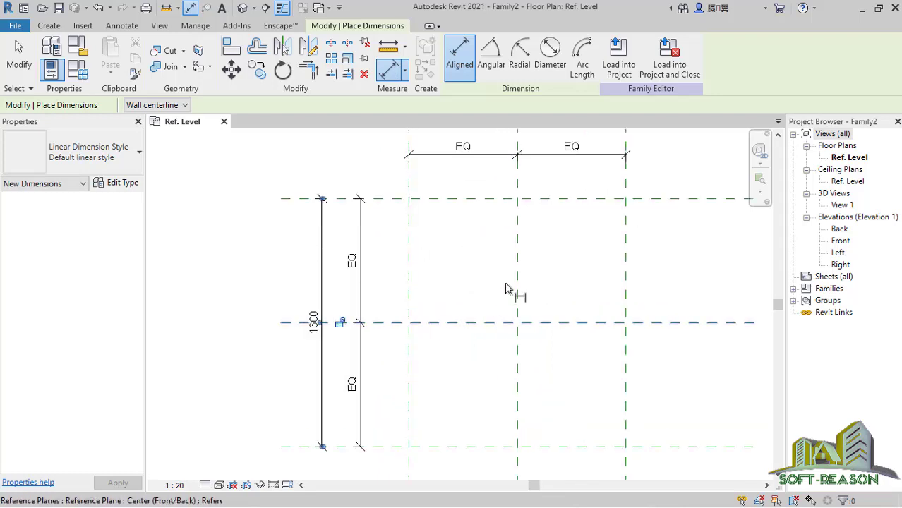
scroll(505, 278, down, 2)
scroll(517, 268, down, 1)
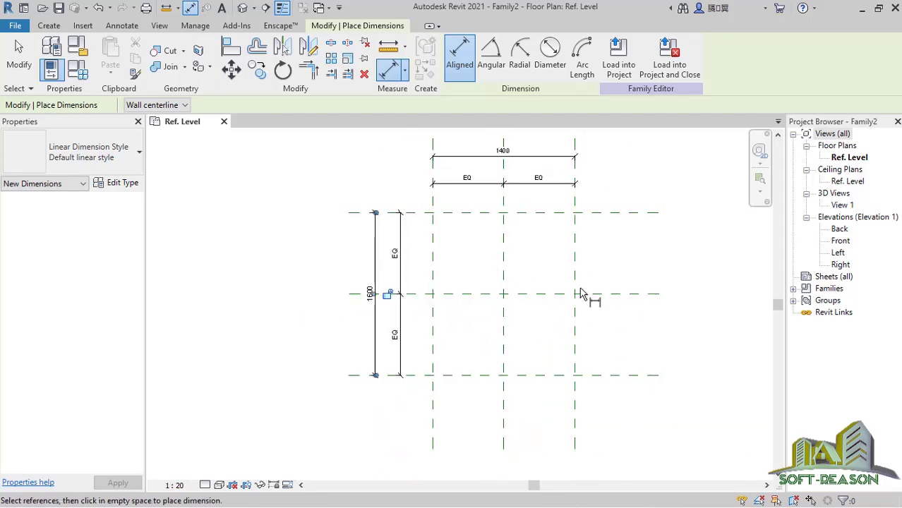
scroll(641, 242, up, 1)
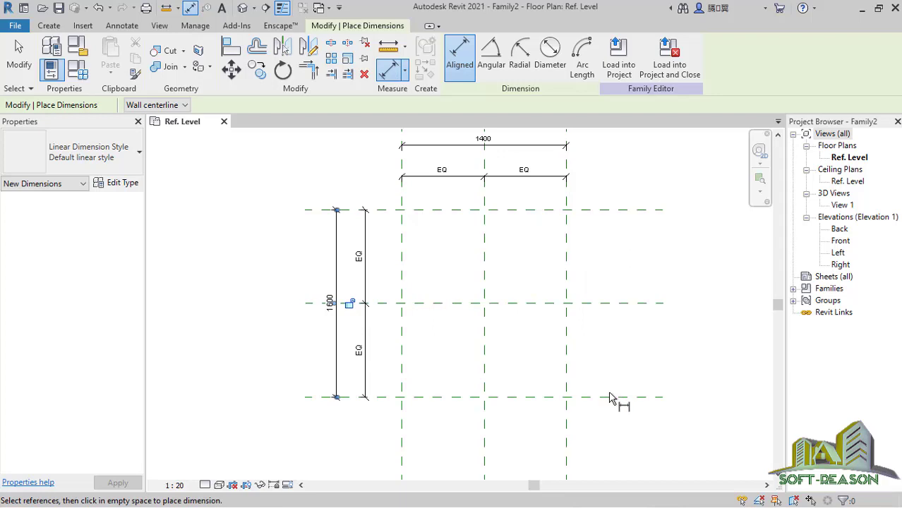
click(19, 52)
Label the overall dimension between the outer vertical reference planes with a new family parameter named Diameter
scroll(557, 212, down, 2)
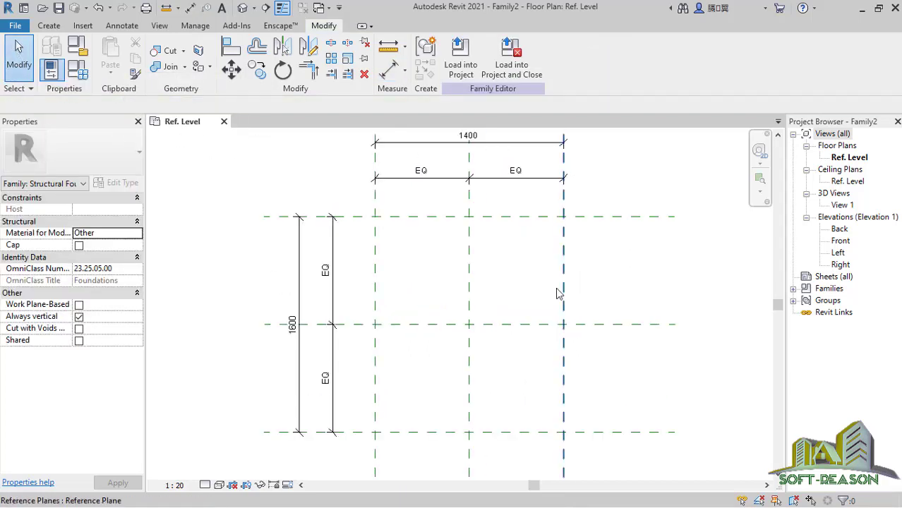
scroll(508, 209, up, 2)
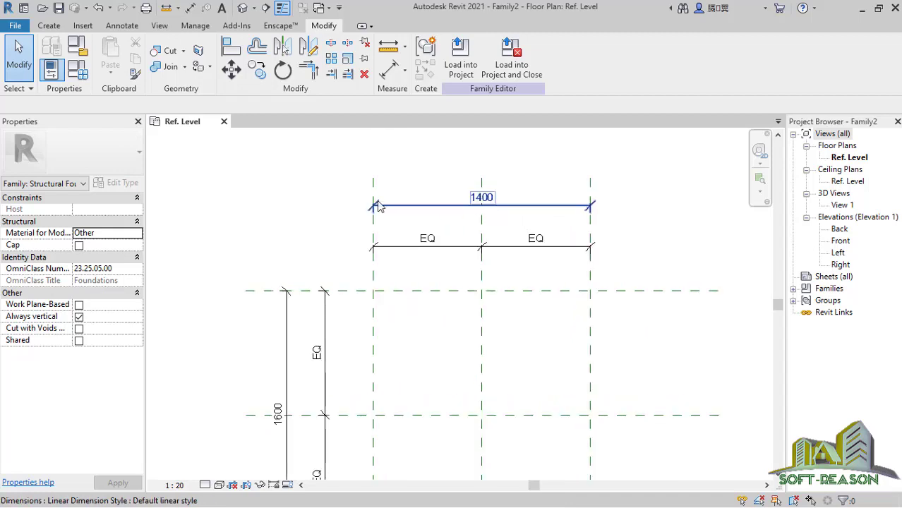
scroll(381, 154, down, 2)
scroll(362, 281, up, 1)
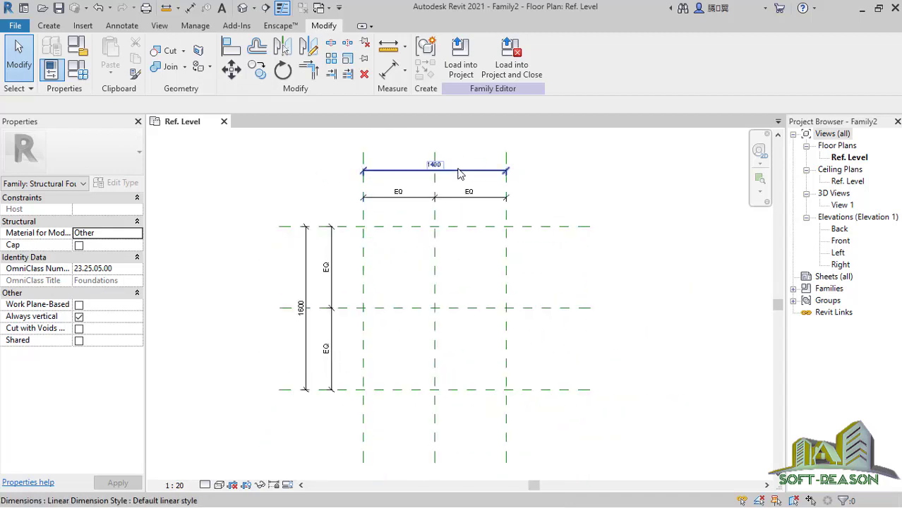
click(423, 170)
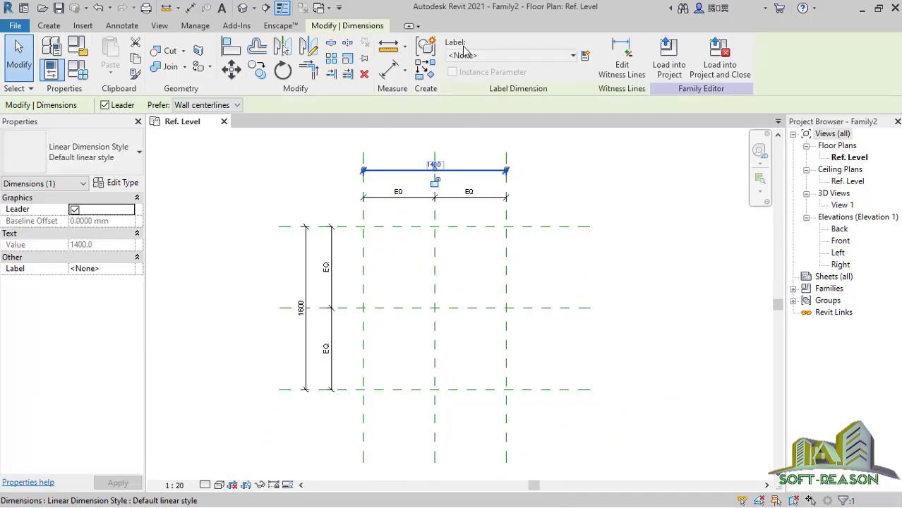
click(585, 56)
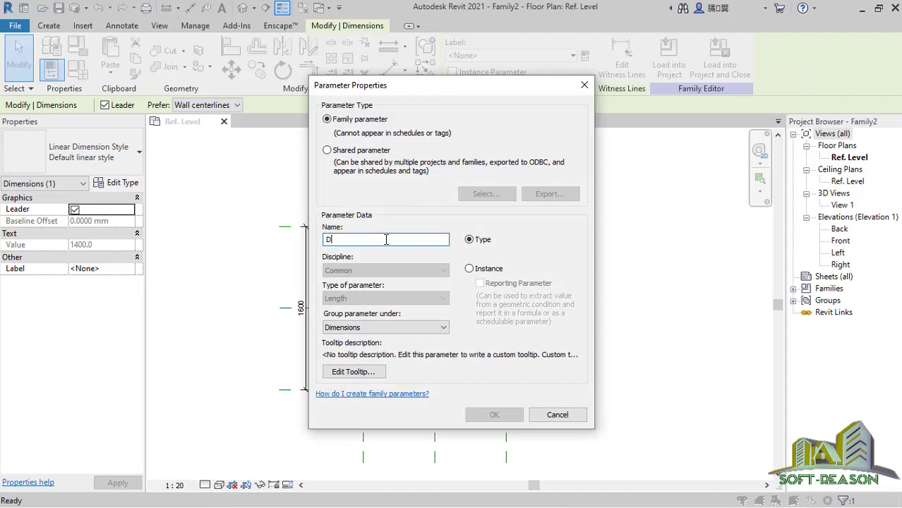
text(iameter)
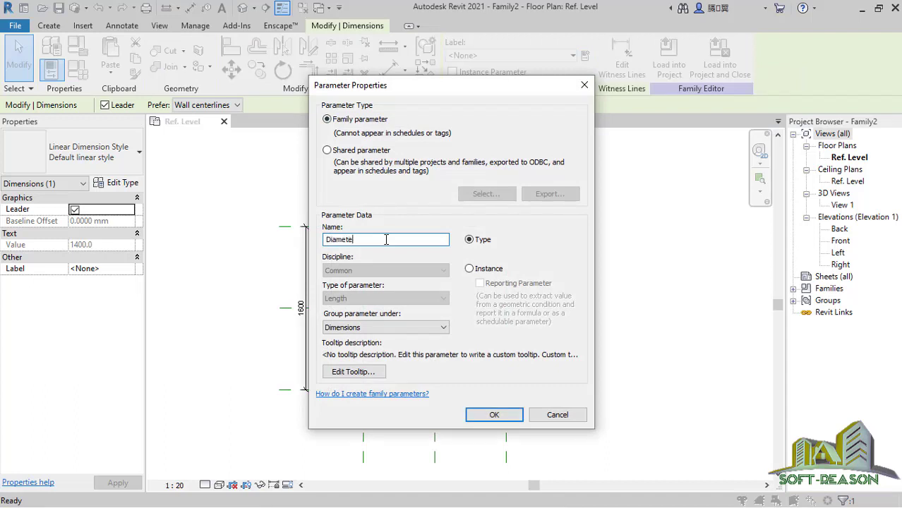
click(493, 415)
scroll(450, 175, up, 5)
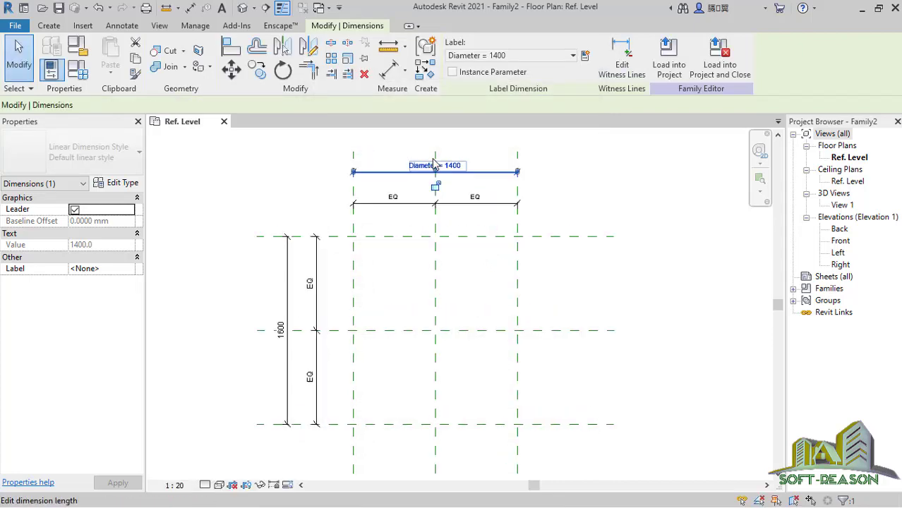
scroll(482, 171, down, 4)
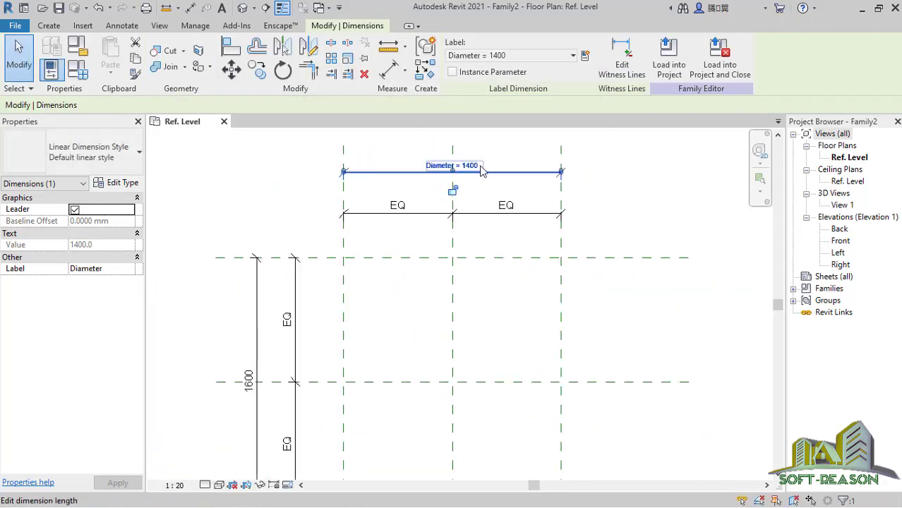
click(528, 179)
Label the overall dimension between the outer horizontal reference planes with the existing Diameter parameter
scroll(385, 259, up, 1)
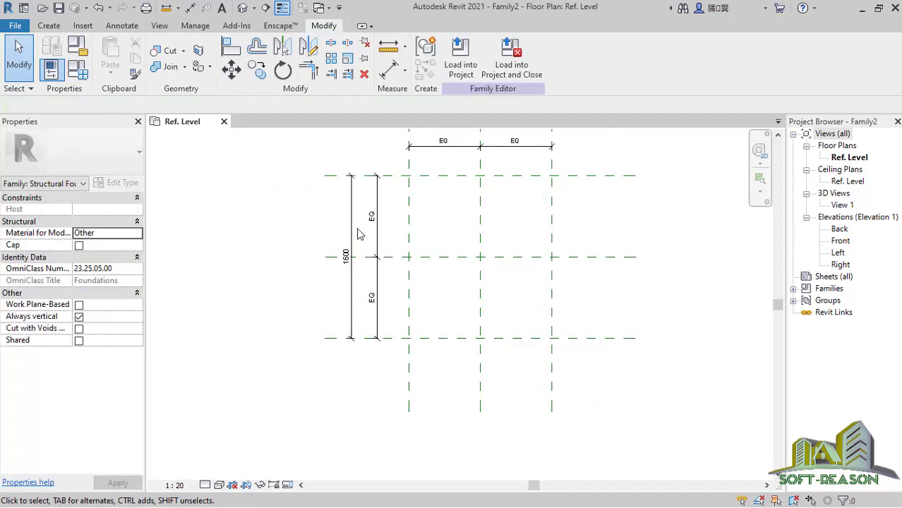
click(356, 282)
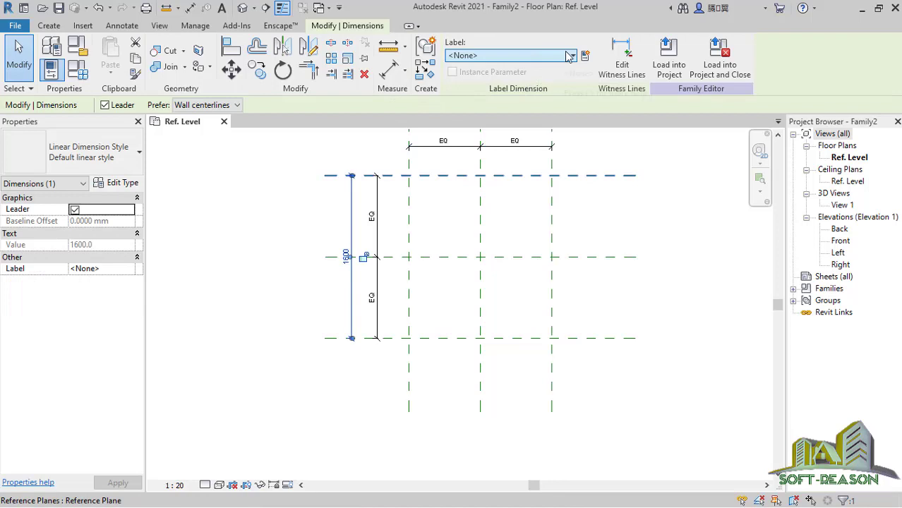
click(540, 59)
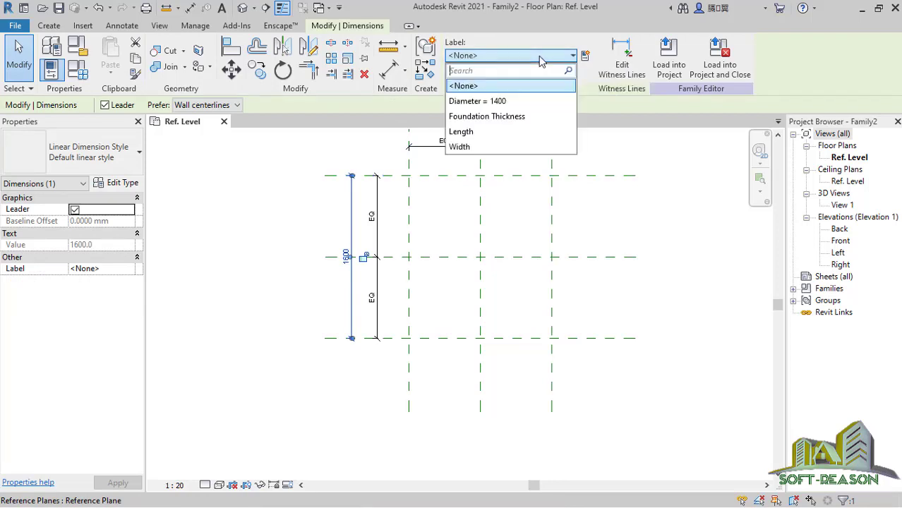
click(480, 101)
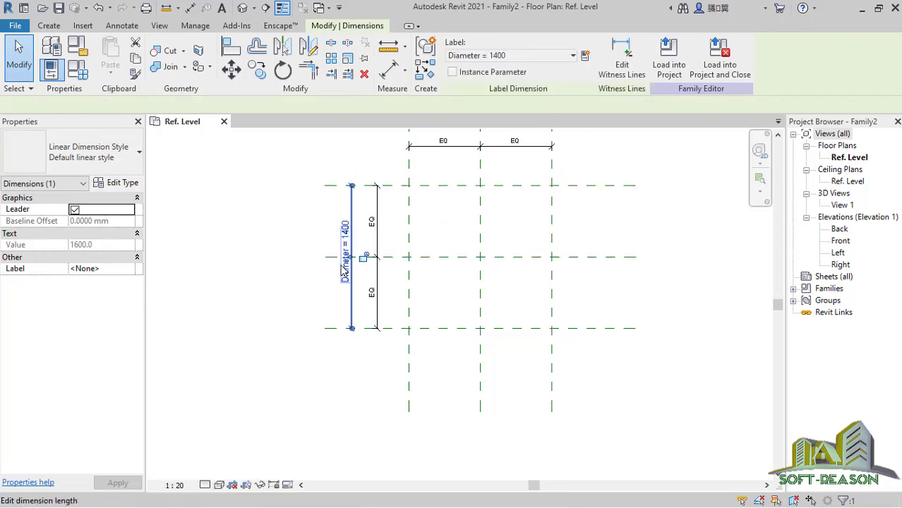
click(638, 223)
Start an extrusion and sketch a 700 mm radius circle centred on the centre planes' intersection, reaching the upper horizontal reference plane
scroll(503, 199, up, 2)
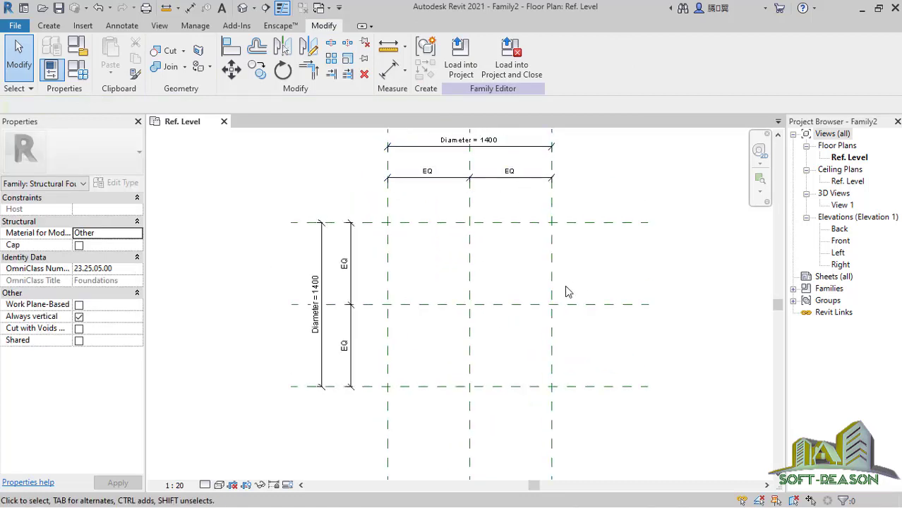
scroll(568, 291, up, 1)
scroll(473, 262, up, 1)
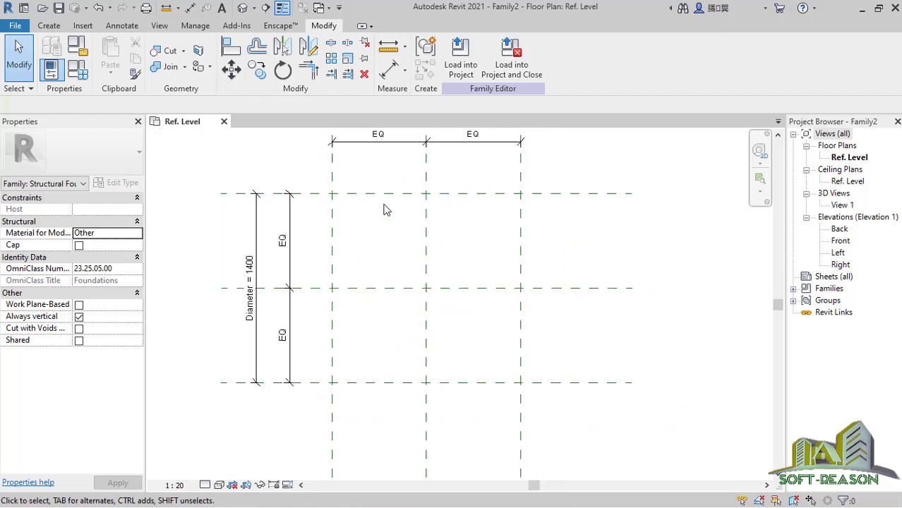
click(50, 27)
click(112, 55)
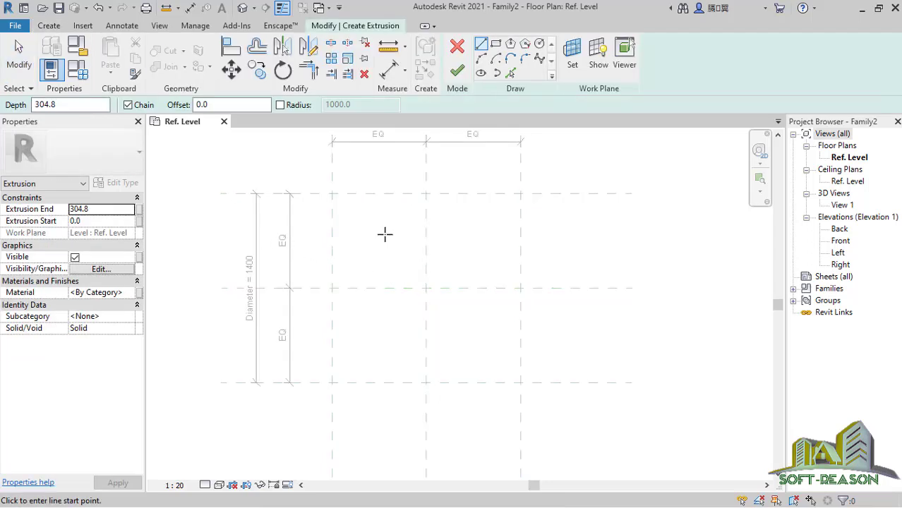
click(539, 44)
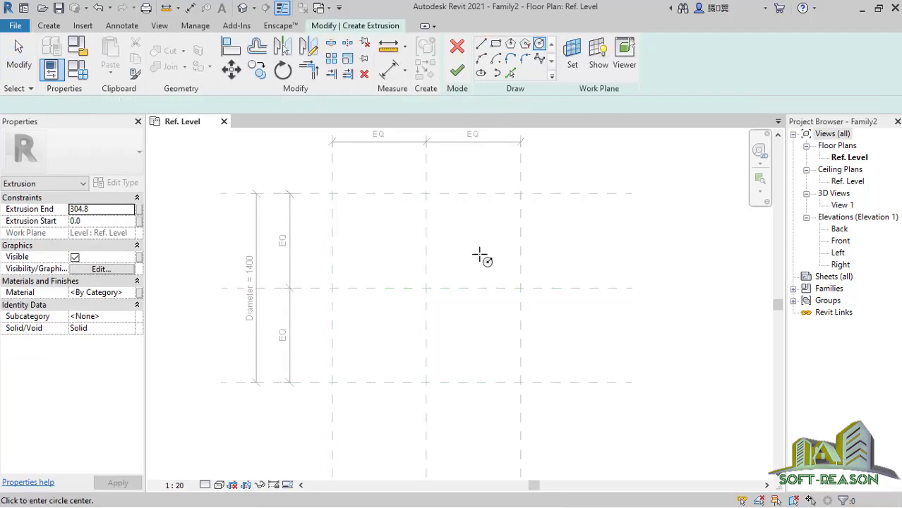
click(426, 288)
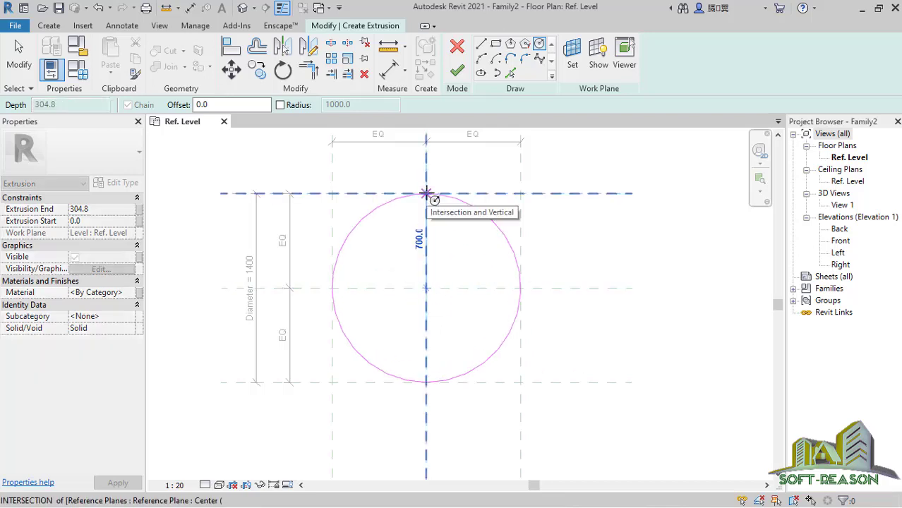
click(426, 192)
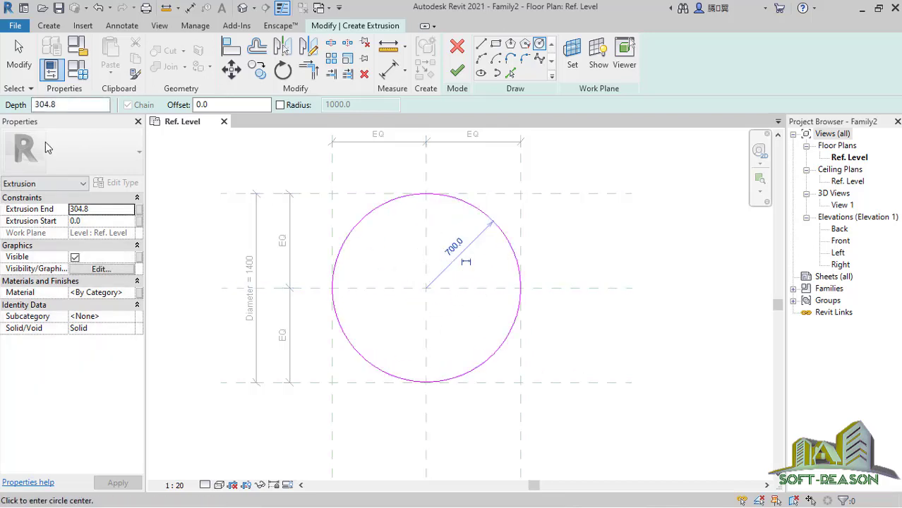
click(27, 53)
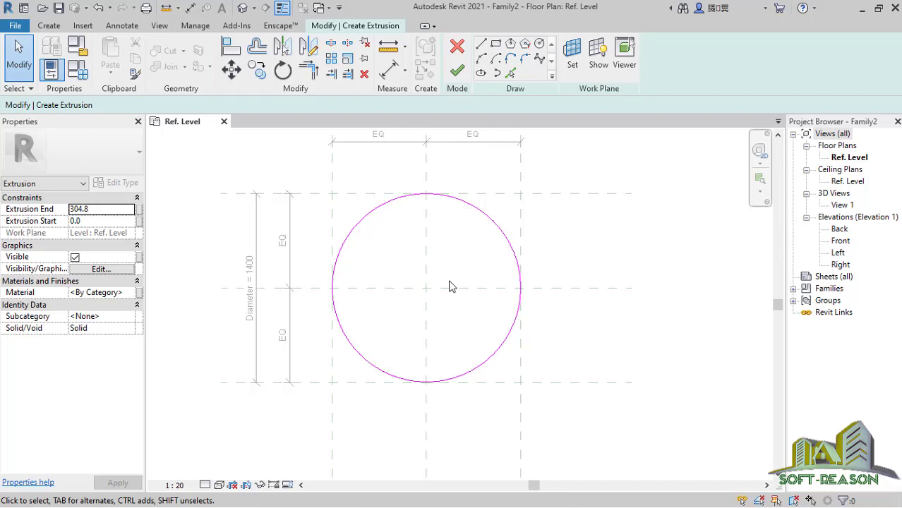
Add a diameter dimension to the sketched circle, placed diagonally inside it, and finish dimensioning
click(189, 9)
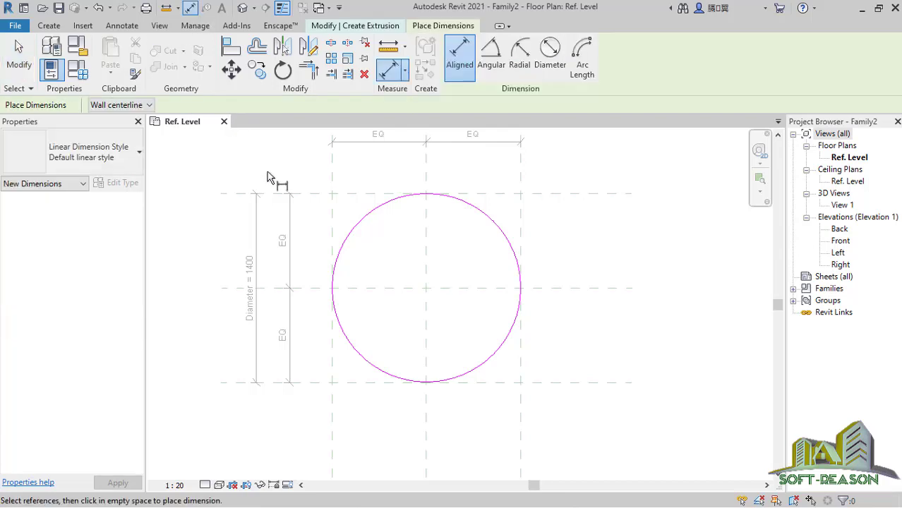
click(550, 53)
click(491, 224)
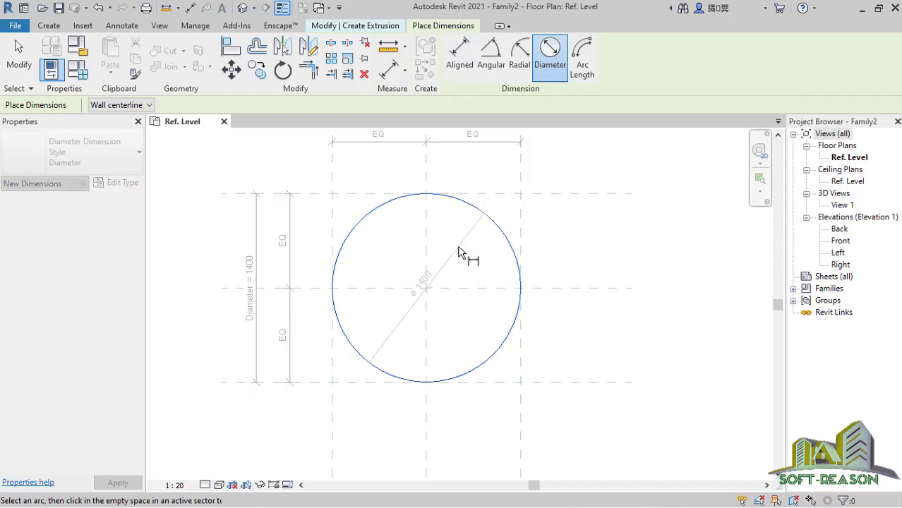
click(459, 253)
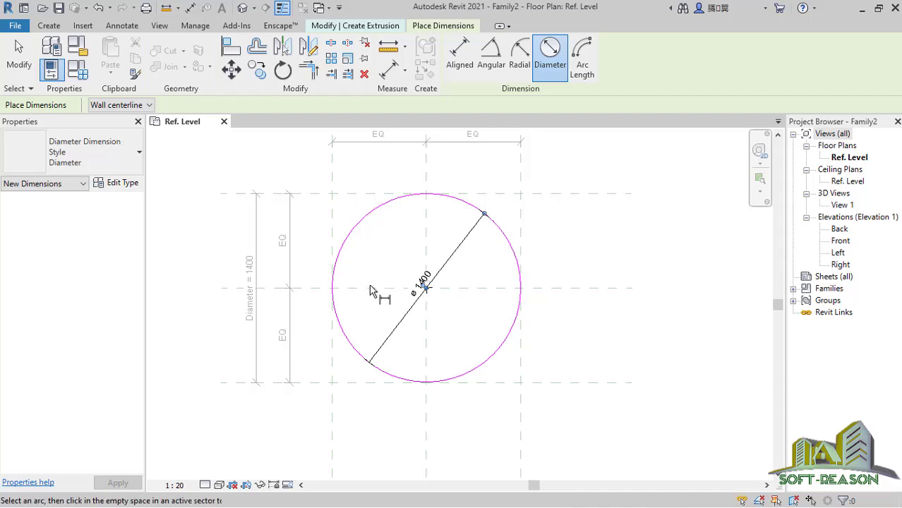
click(19, 55)
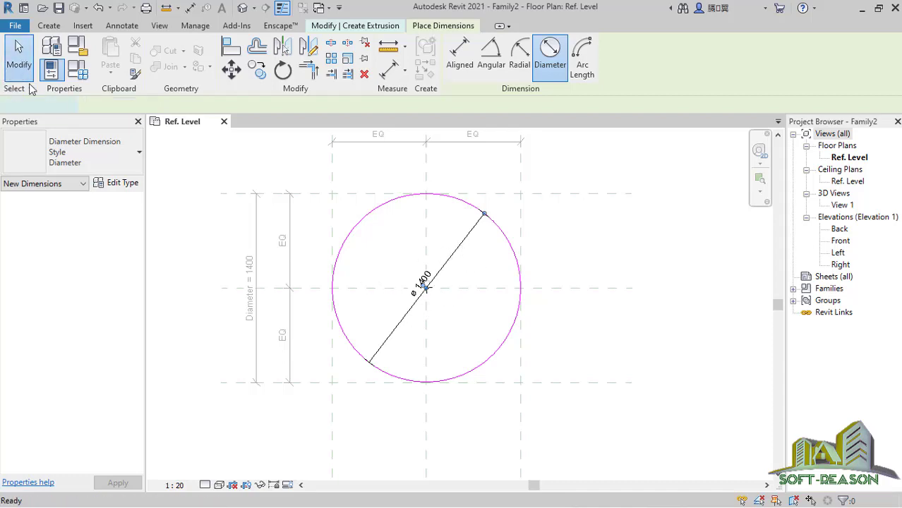
Label the circle's diameter dimension with the existing Diameter parameter
click(458, 263)
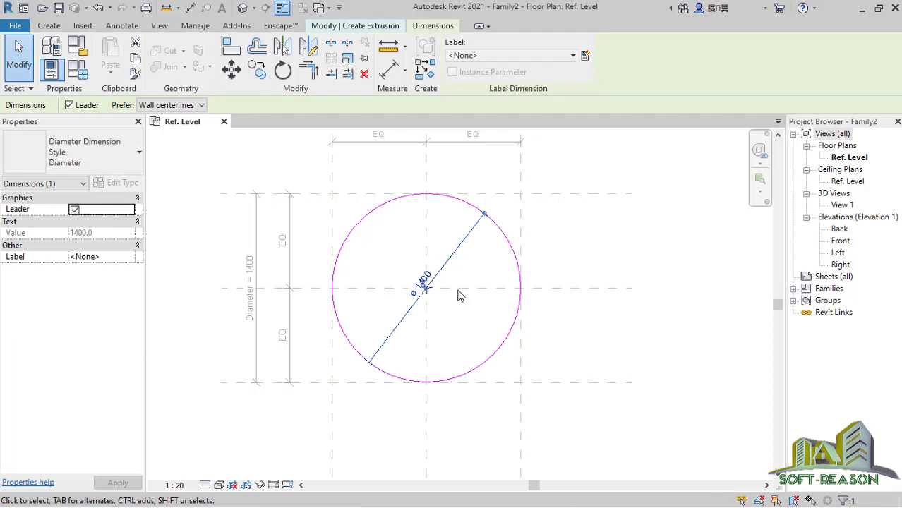
click(536, 56)
click(494, 99)
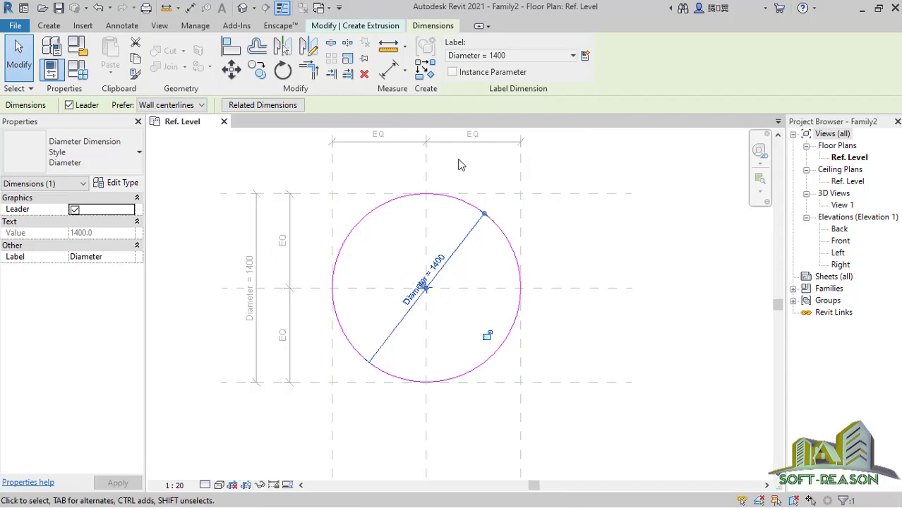
click(21, 48)
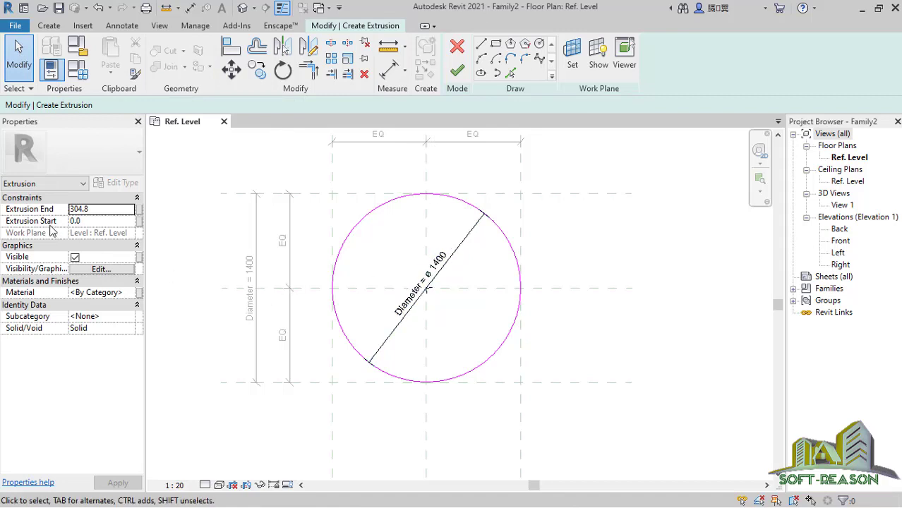
Set the extrusion end to -450 and finish the circular extrusion
click(98, 210)
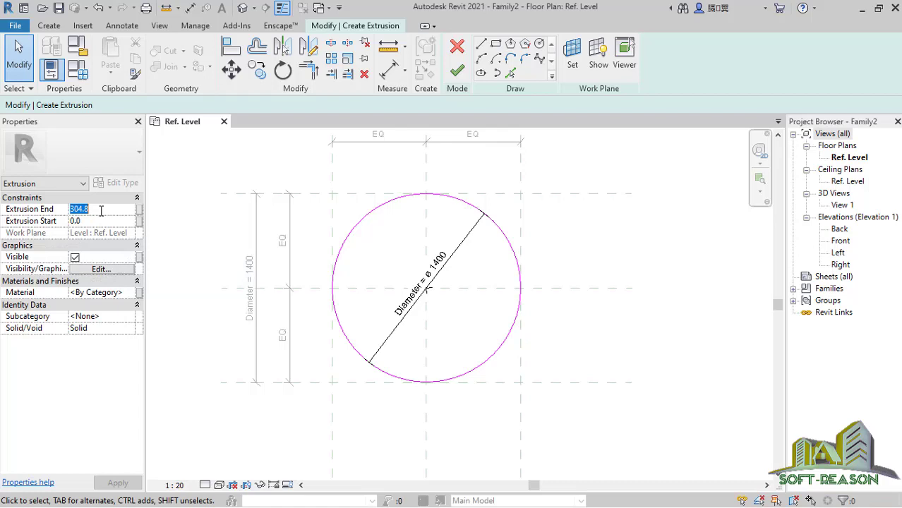
text(-45)
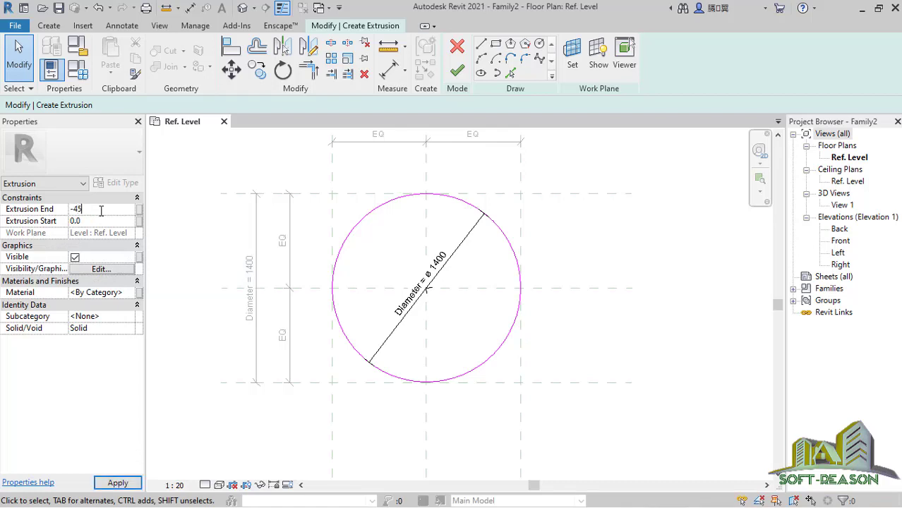
key(Return)
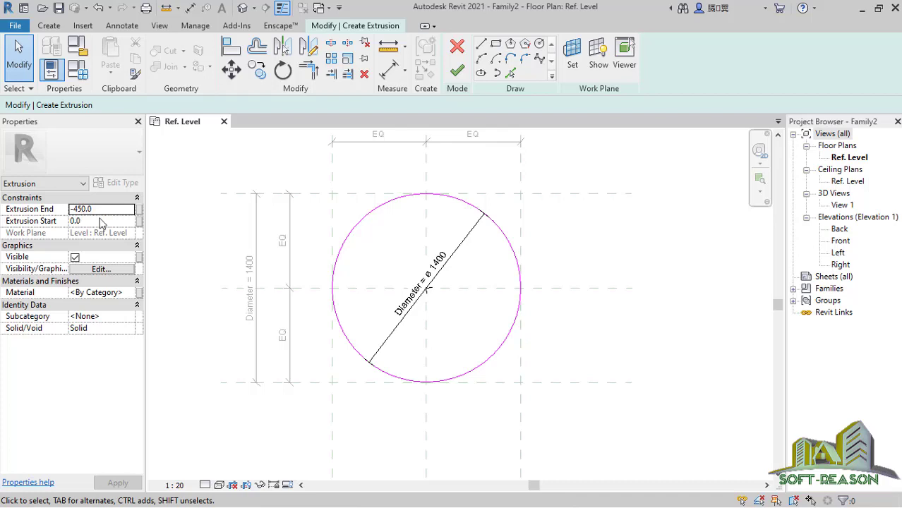
click(457, 70)
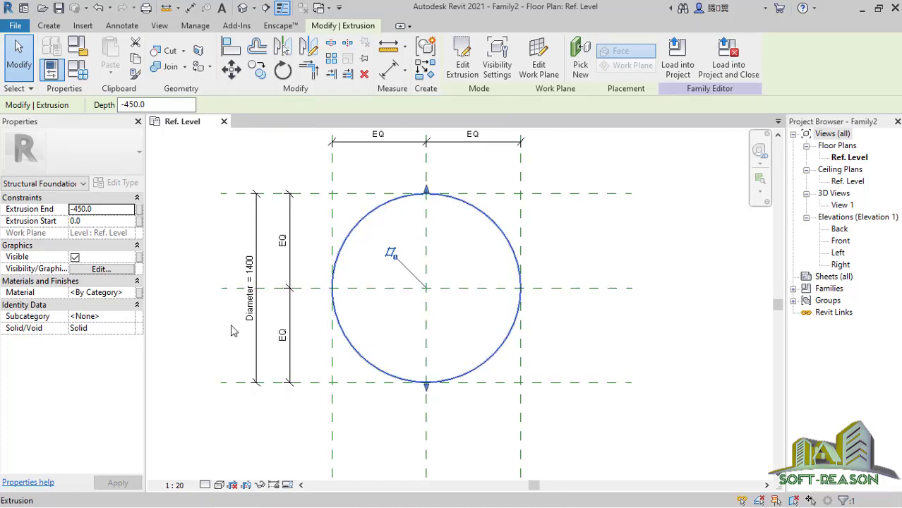
click(605, 241)
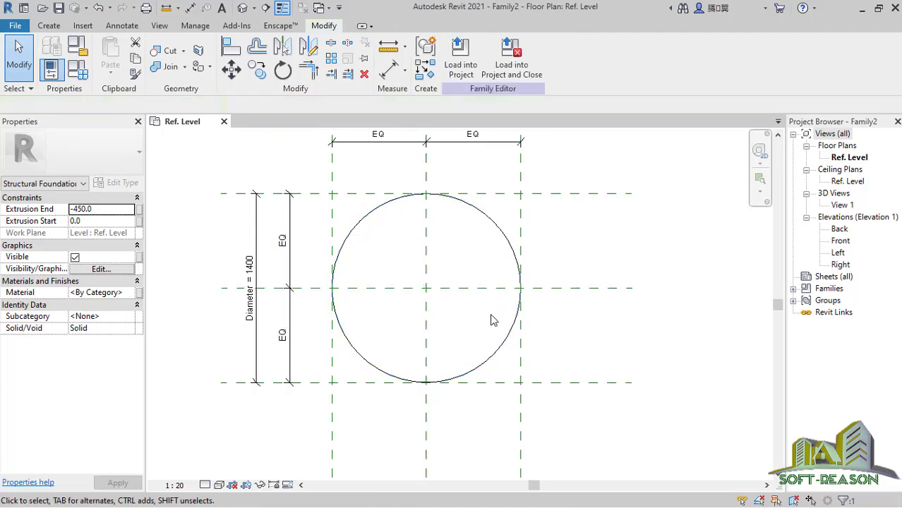
In the Front elevation, place an aligned dimension from the Ref. Level to the extrusion's bottom edge, beside its left side
double_click(841, 241)
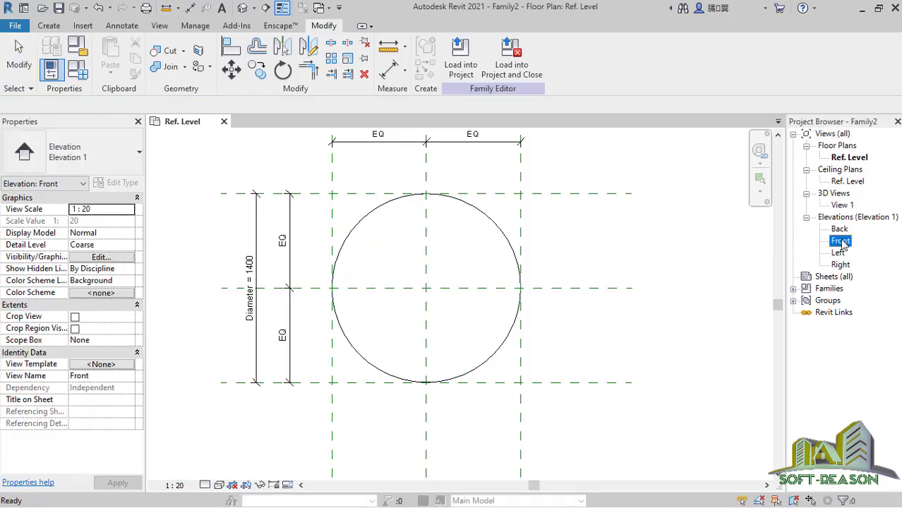
scroll(410, 408, up, 3)
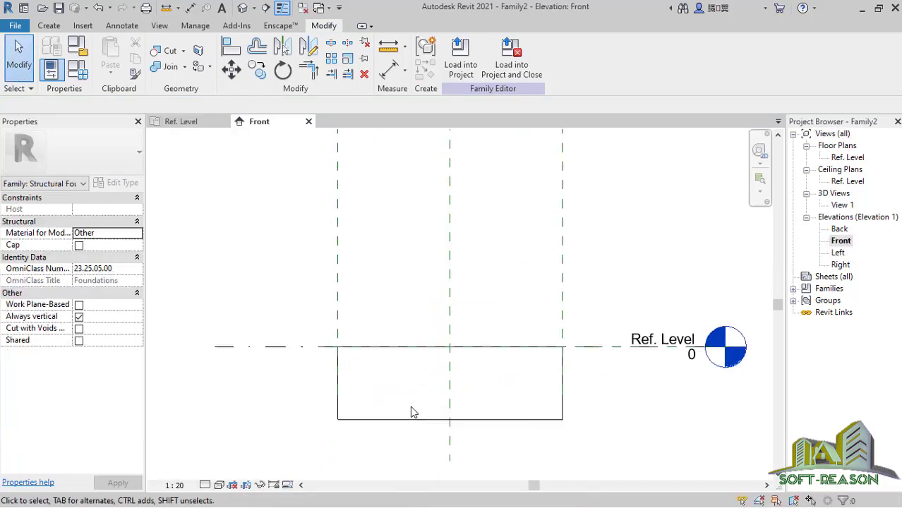
scroll(334, 375, down, 1)
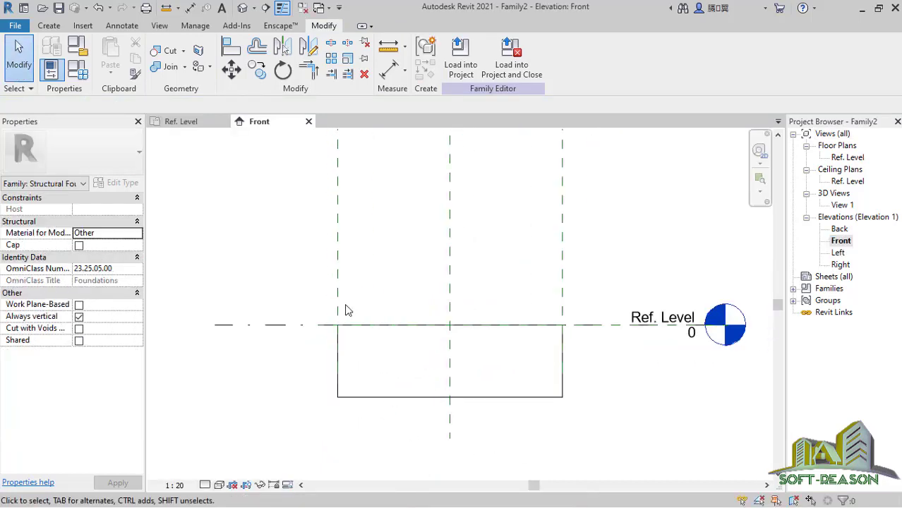
click(189, 8)
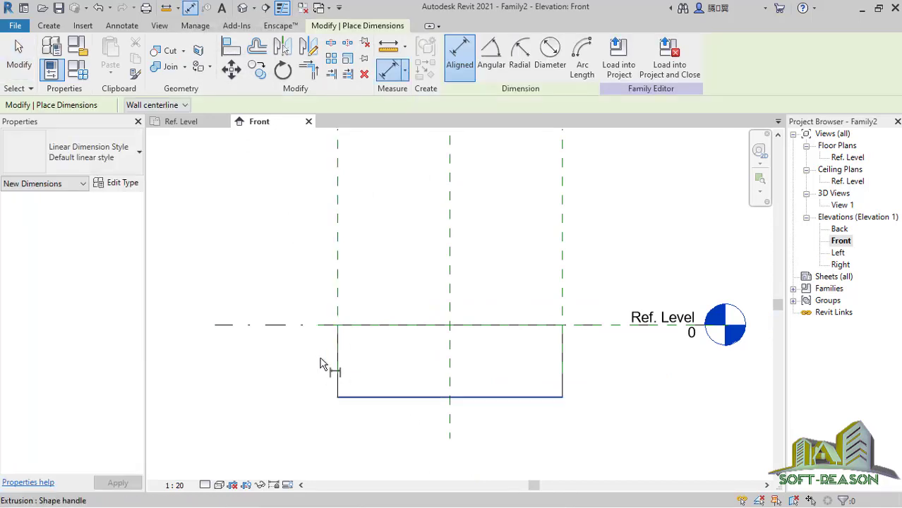
click(289, 331)
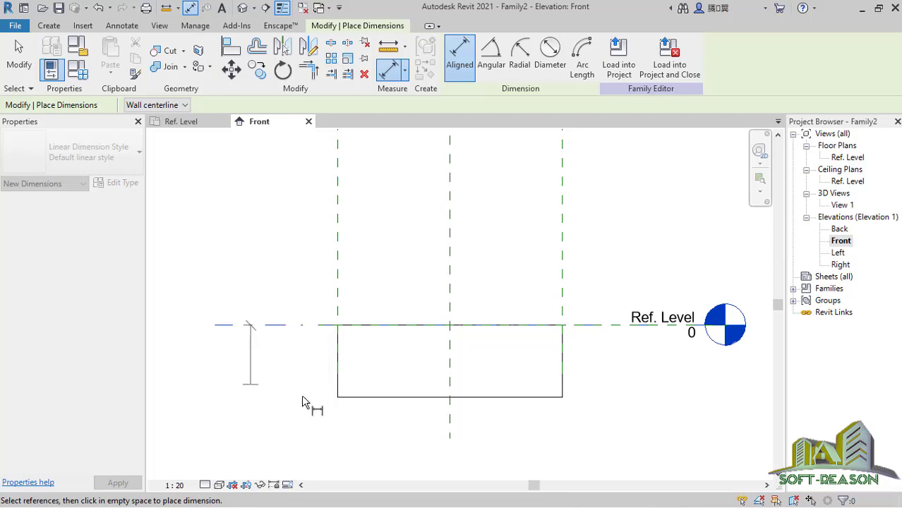
click(350, 397)
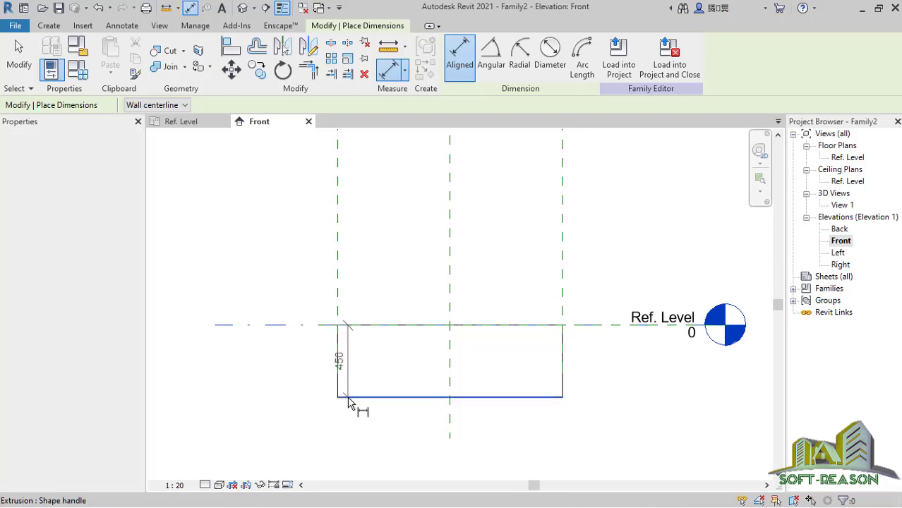
click(286, 386)
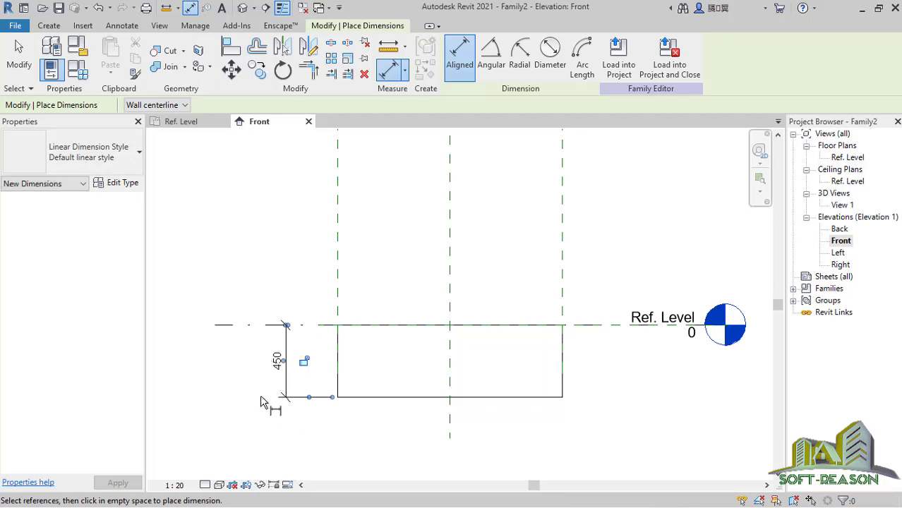
click(20, 58)
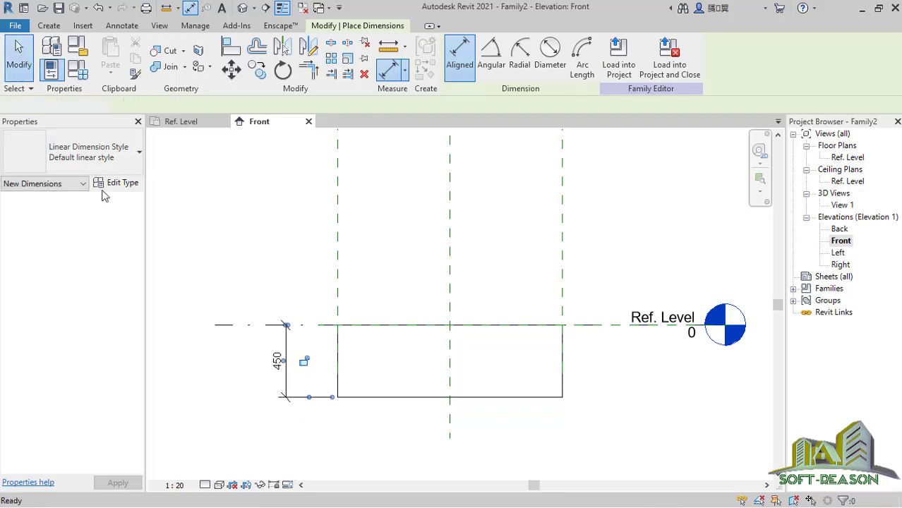
Label the extrusion's height dimension with the Foundation Thickness parameter
click(286, 377)
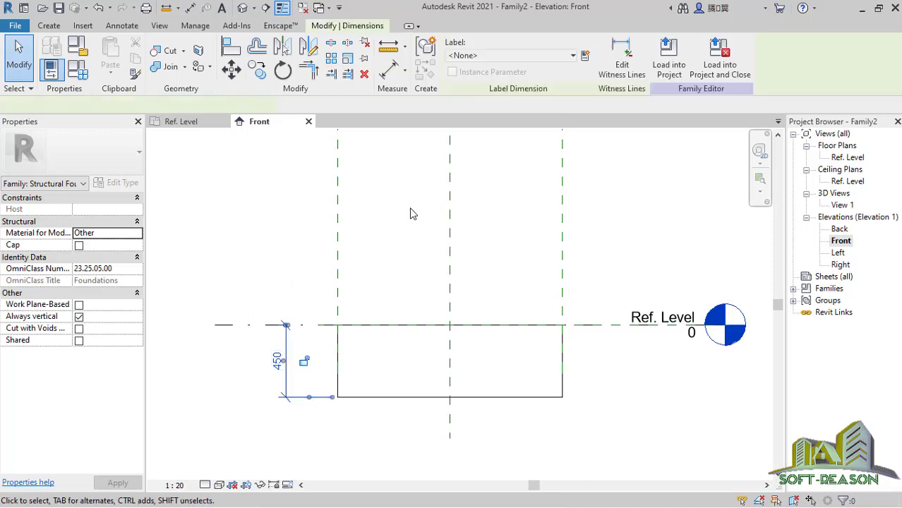
click(558, 56)
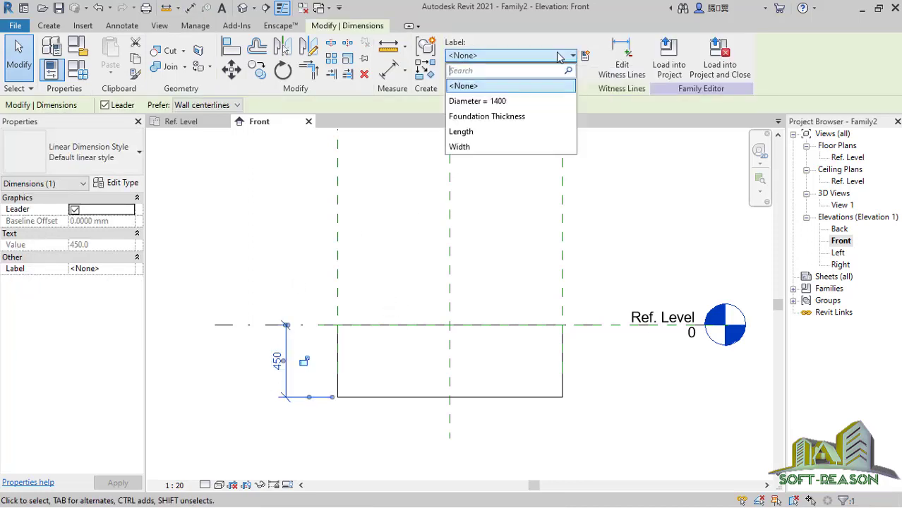
click(487, 116)
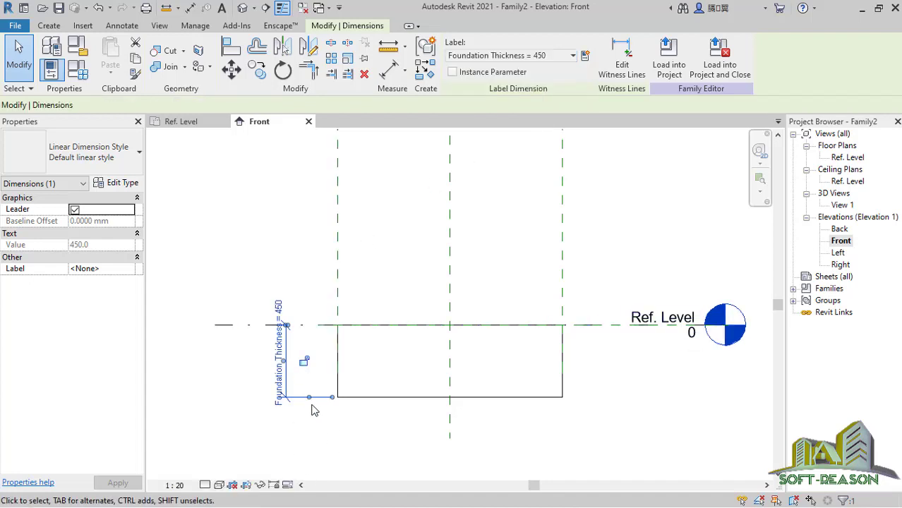
click(310, 280)
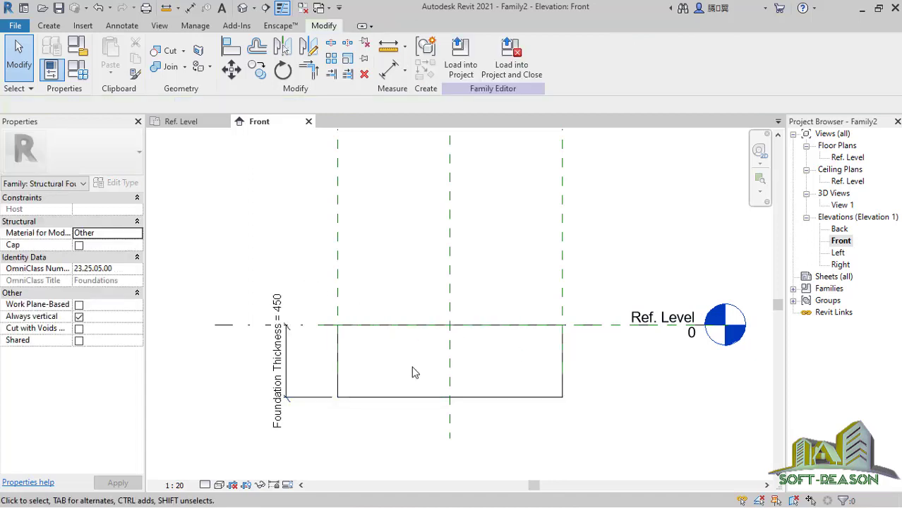
Align the extrusion's top edge to the Ref. Level and lock the alignment
scroll(565, 368, up, 1)
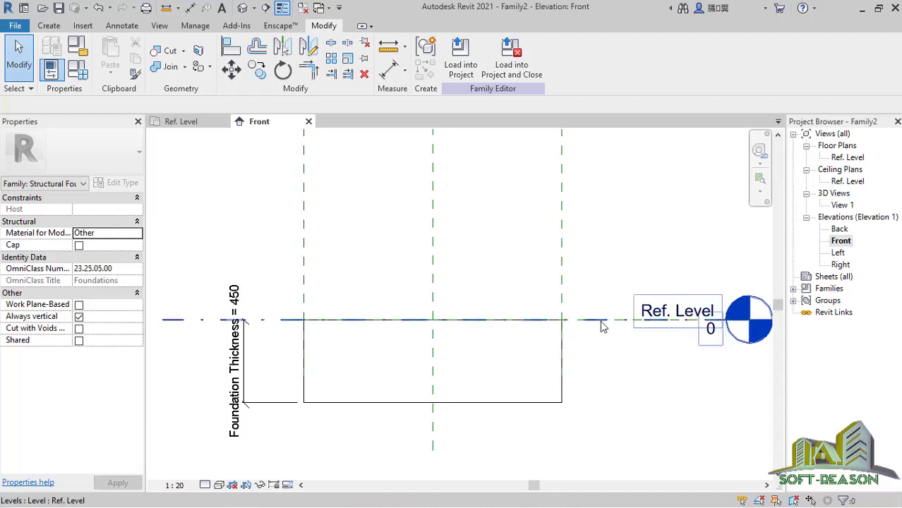
scroll(557, 228, down, 1)
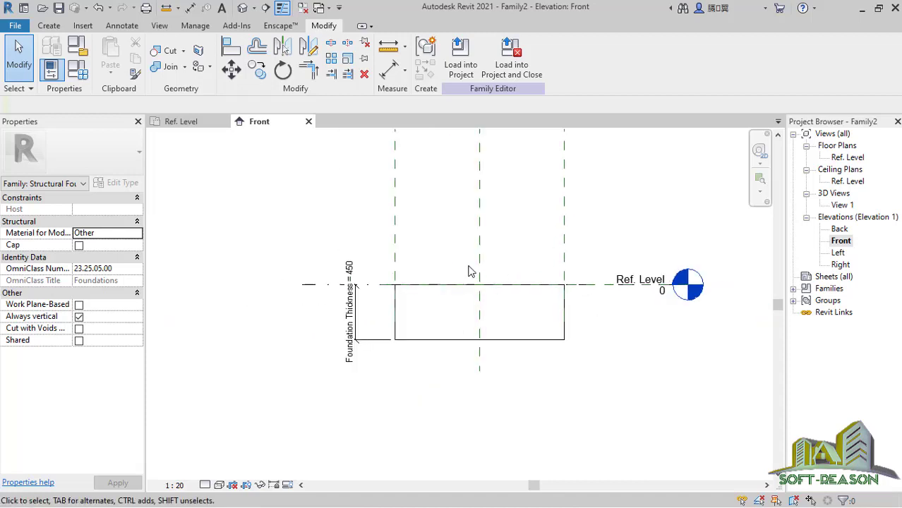
scroll(469, 268, up, 1)
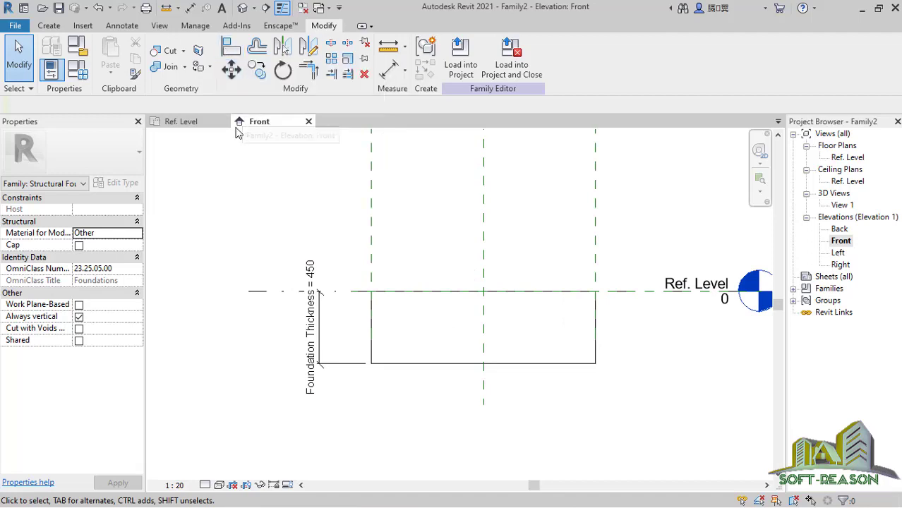
click(231, 48)
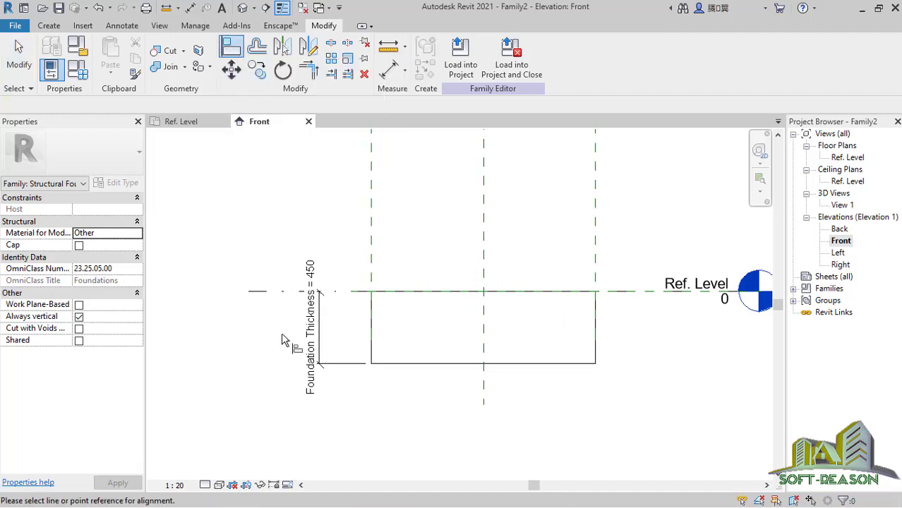
click(255, 299)
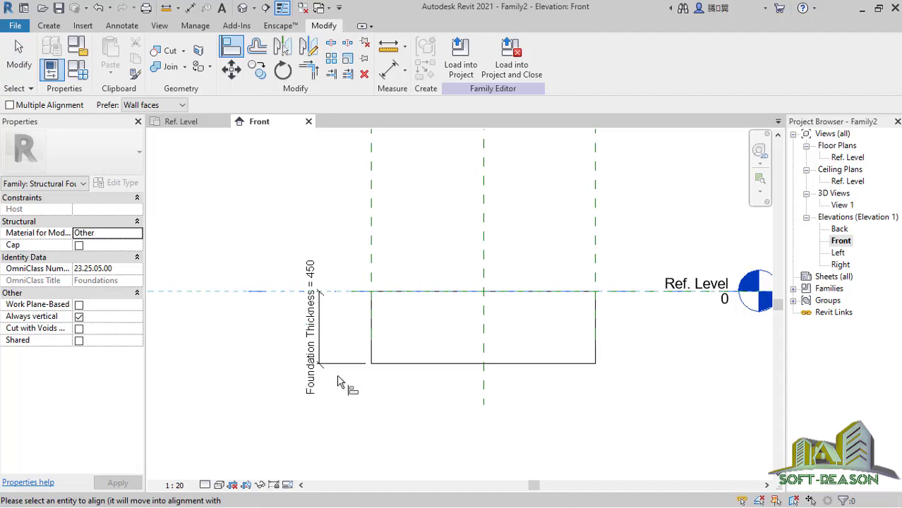
click(474, 298)
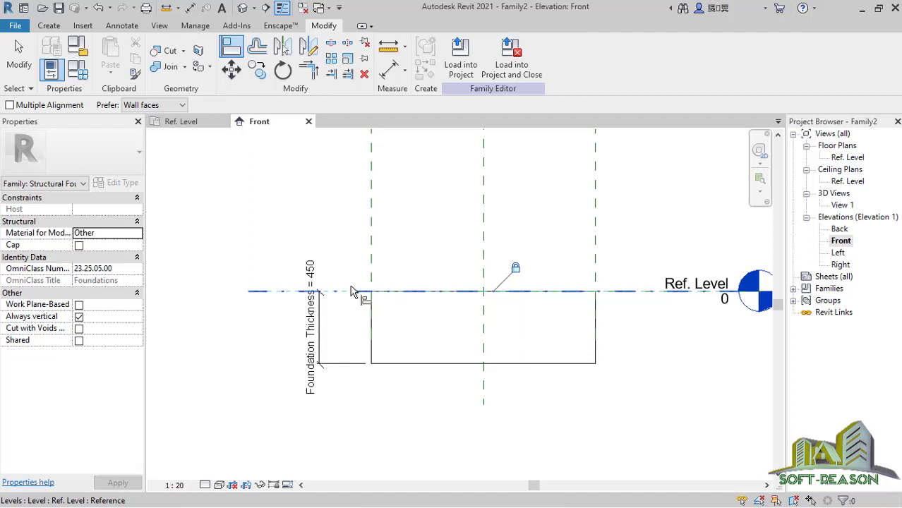
In the Ref. Level plan, end the Align command and review the family's dimension parameters in Family Types
click(189, 125)
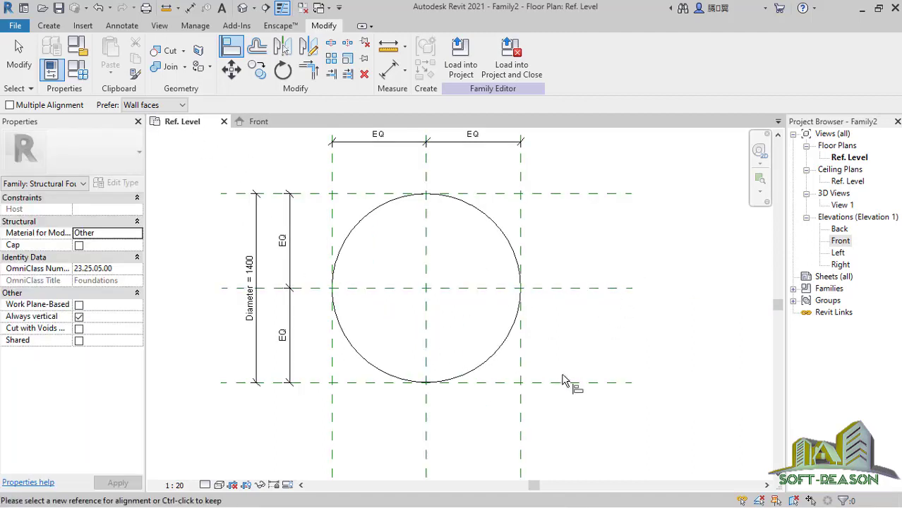
scroll(569, 383, down, 2)
middle_drag(423, 352, 483, 347)
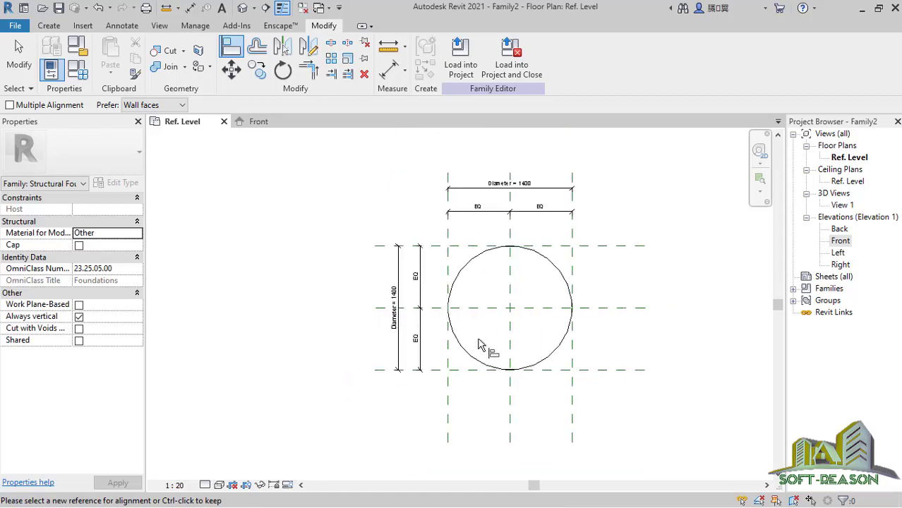
scroll(447, 323, up, 2)
scroll(551, 346, down, 2)
scroll(438, 326, up, 1)
scroll(441, 326, up, 1)
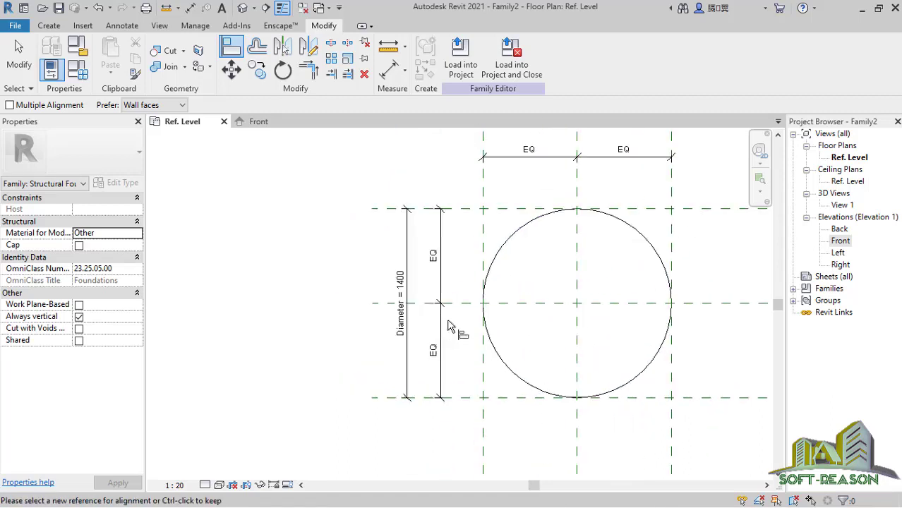
click(19, 60)
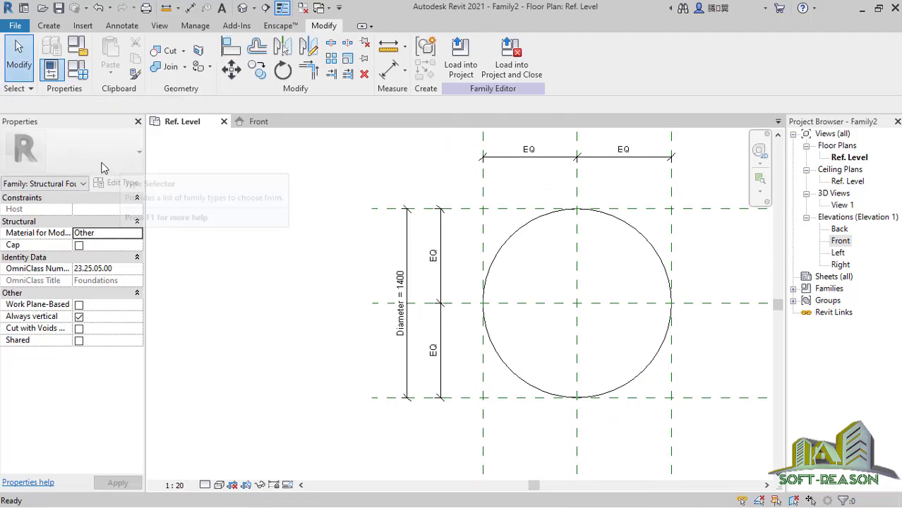
click(80, 71)
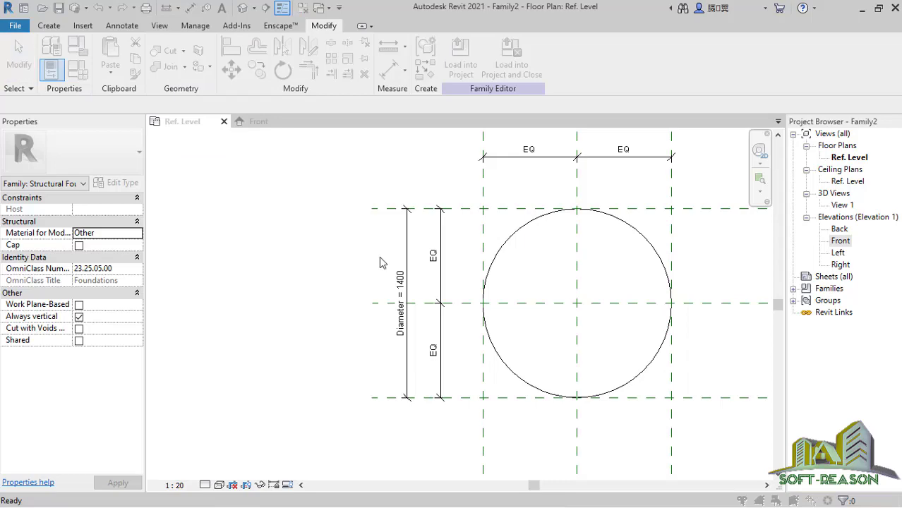
drag(250, 95, 185, 106)
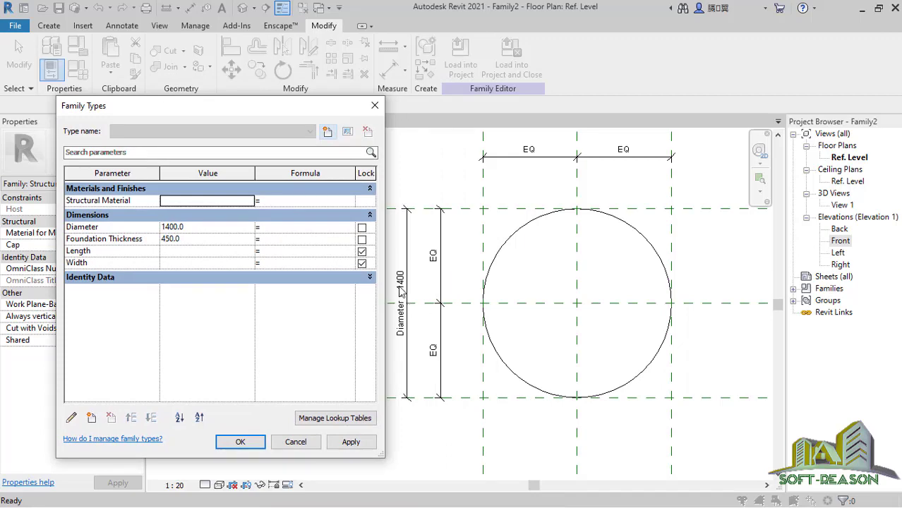
click(240, 441)
Examine the Diameter and equality dimensions around the circular extrusion in the Ref. Level plan
middle_drag(619, 293, 633, 335)
middle_click(586, 318)
middle_click(586, 318)
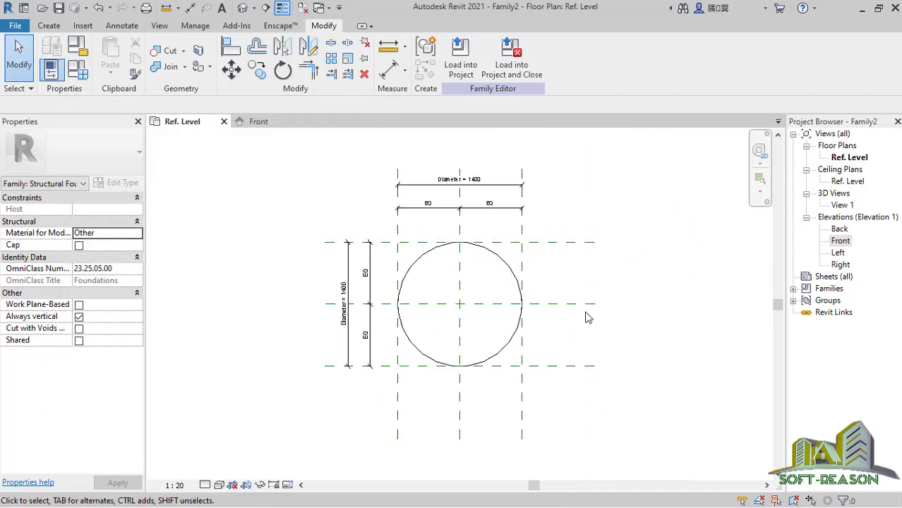
scroll(345, 319, up, 5)
middle_drag(584, 298, 624, 353)
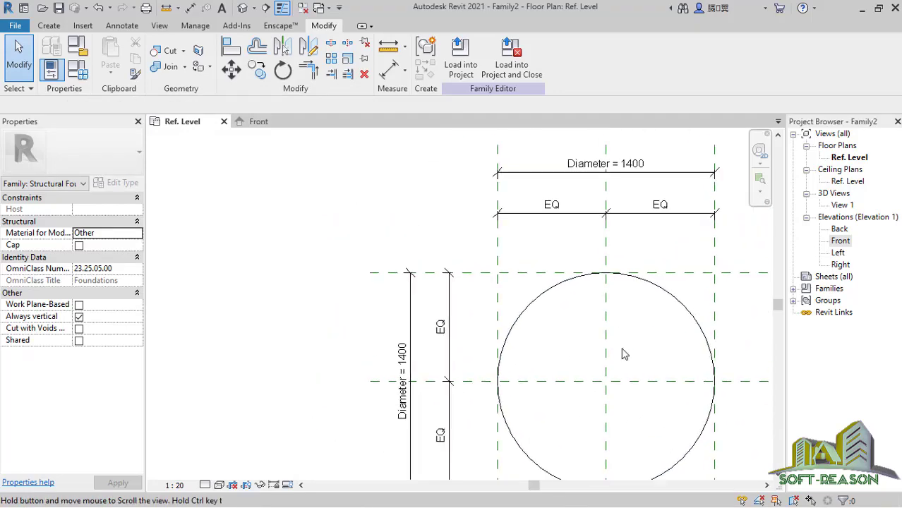
scroll(619, 321, down, 2)
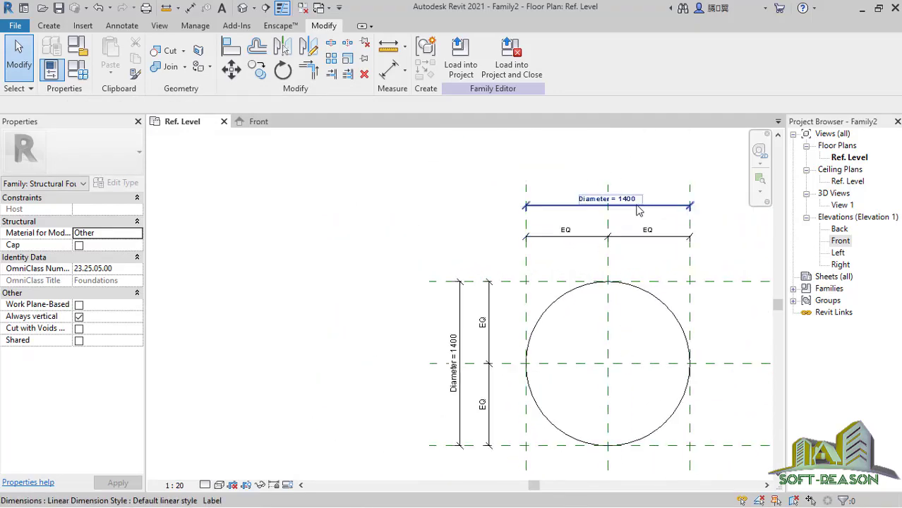
middle_drag(611, 355, 611, 328)
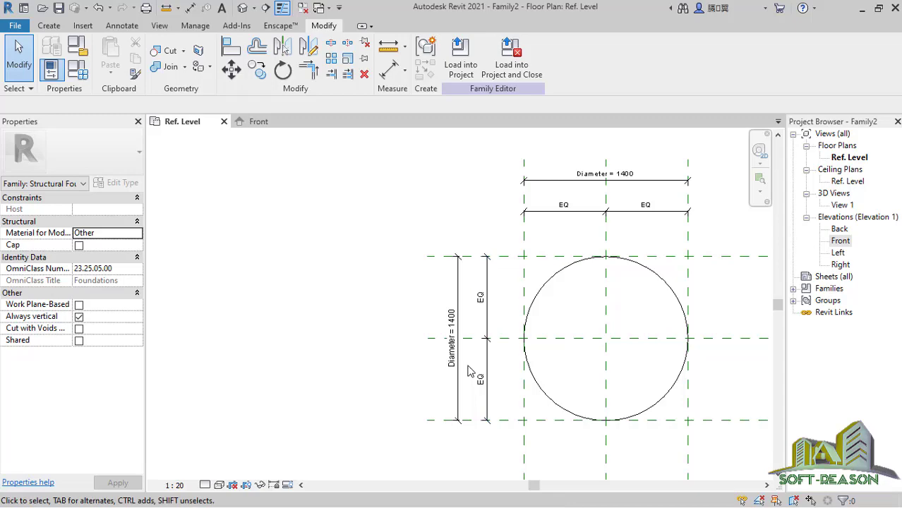
scroll(484, 380, up, 1)
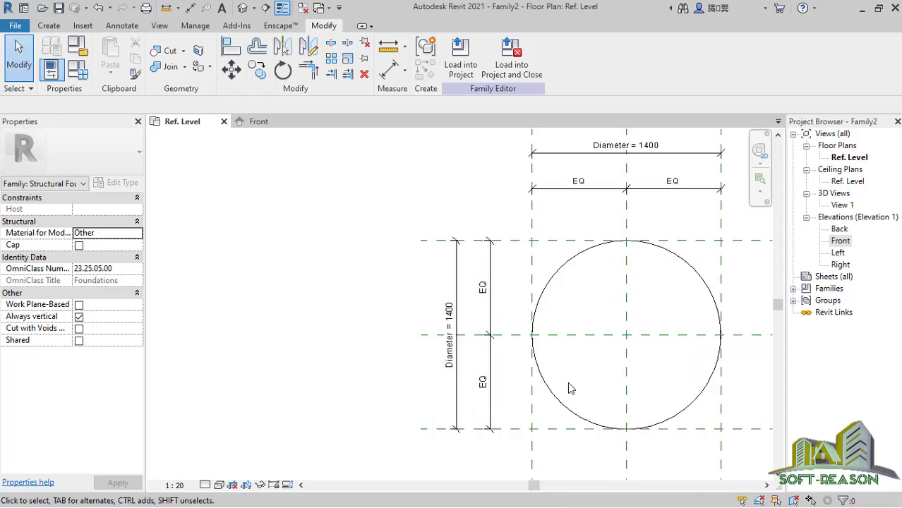
Test the circle's parametric behaviour by setting the Diameter parameter to 1600 in Family Types and applying it
click(78, 69)
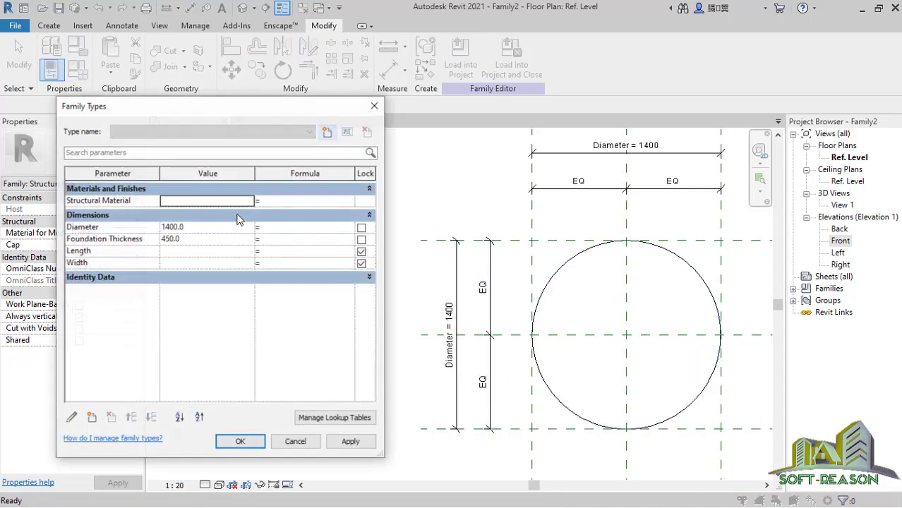
drag(148, 105, 182, 104)
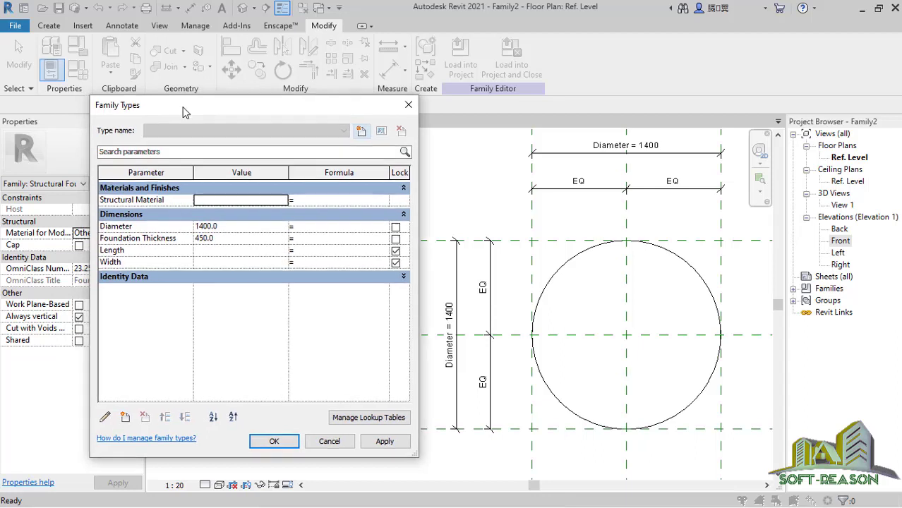
click(233, 226)
double_click(234, 227)
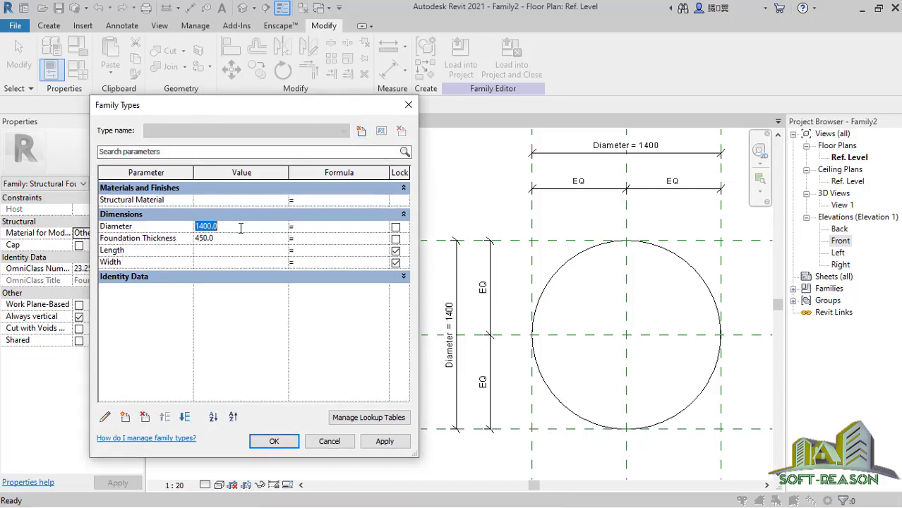
text(1600)
click(386, 441)
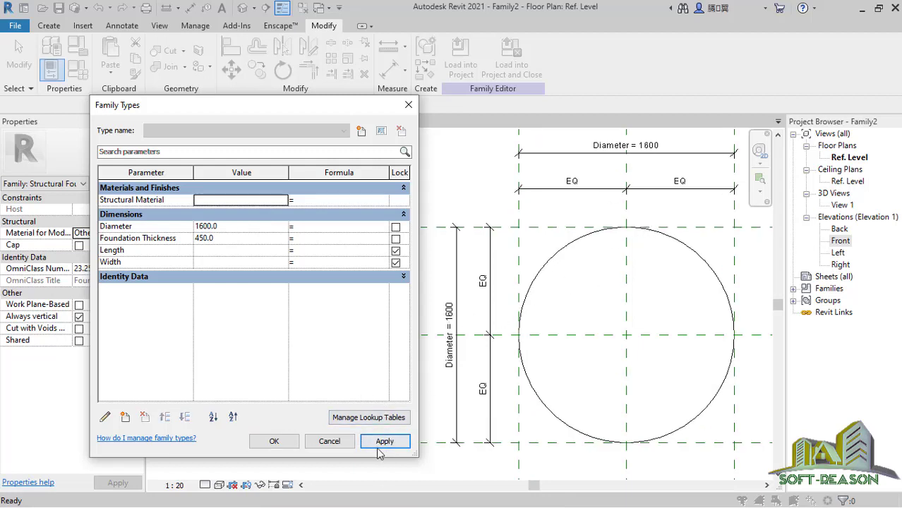
Set the Diameter parameter to 1200, apply it and close Family Types
click(237, 228)
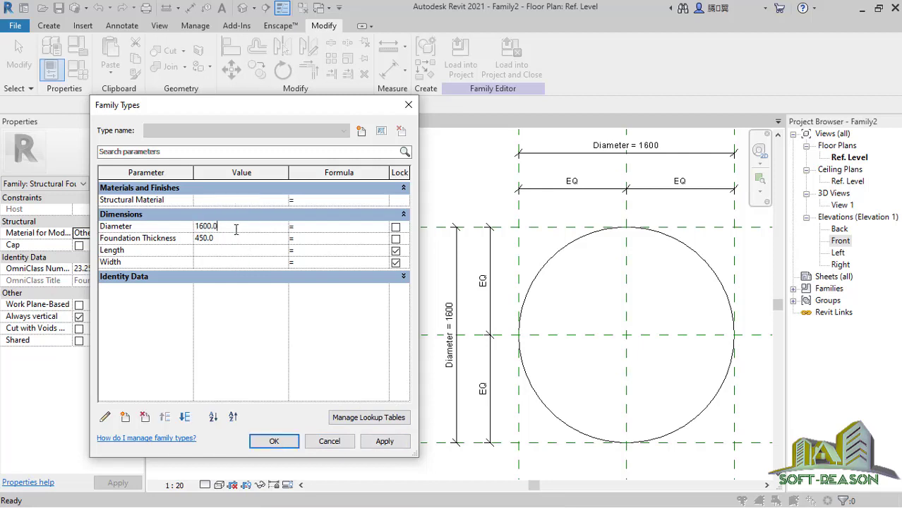
text(1200)
click(367, 443)
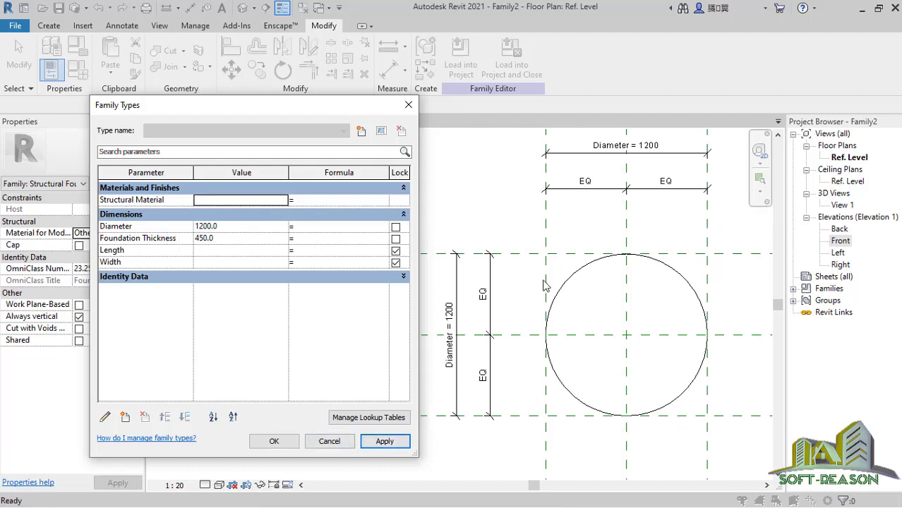
click(284, 444)
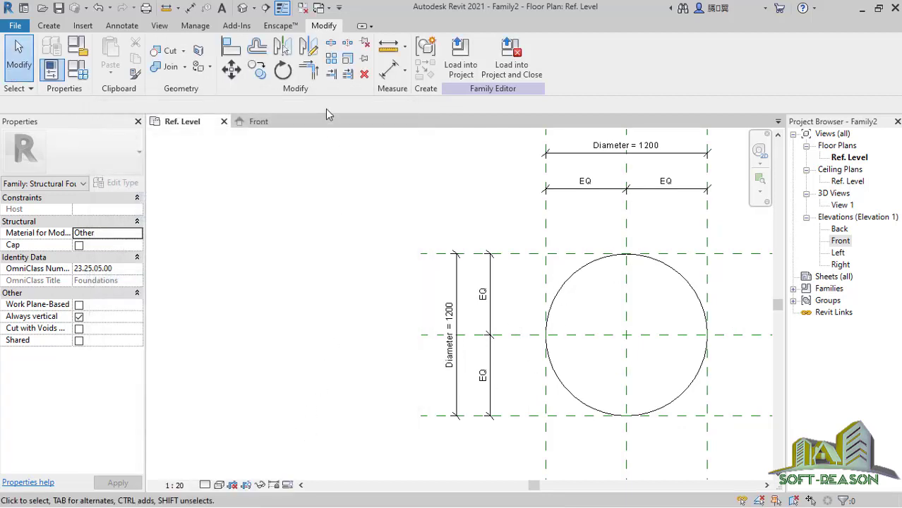
In the Front elevation, test the extrusion's height by setting the Foundation Thickness parameter to 300 and applying it
click(258, 122)
scroll(610, 319, down, 2)
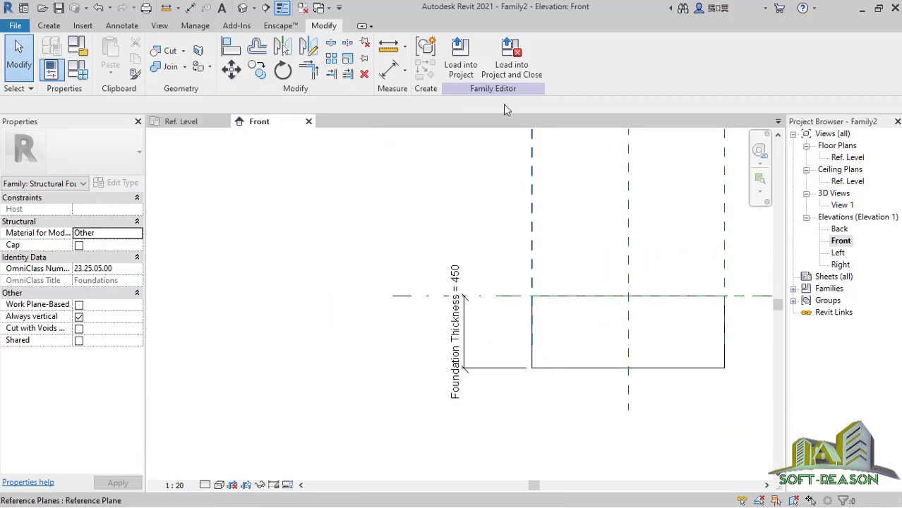
click(220, 237)
double_click(220, 238)
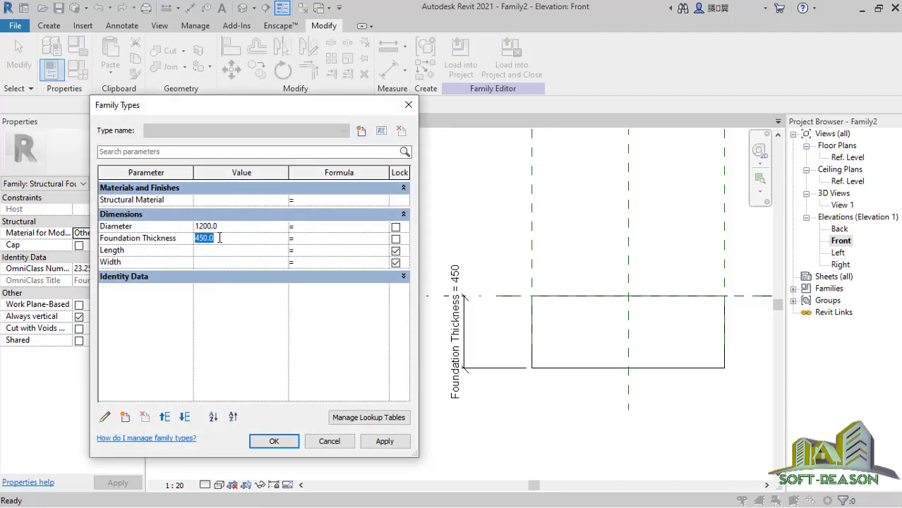
text(300)
click(384, 442)
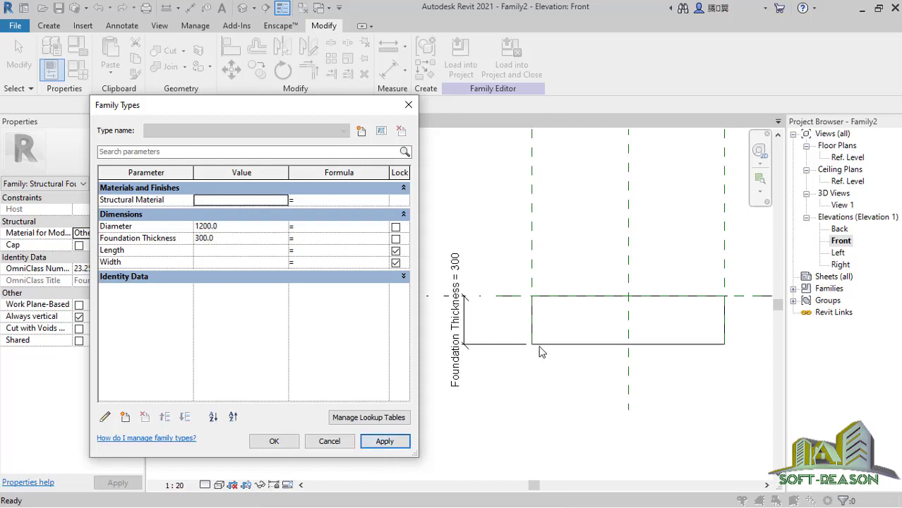
Set the Foundation Thickness parameter to 350, apply it and close Family Types
click(232, 239)
double_click(231, 239)
text(350)
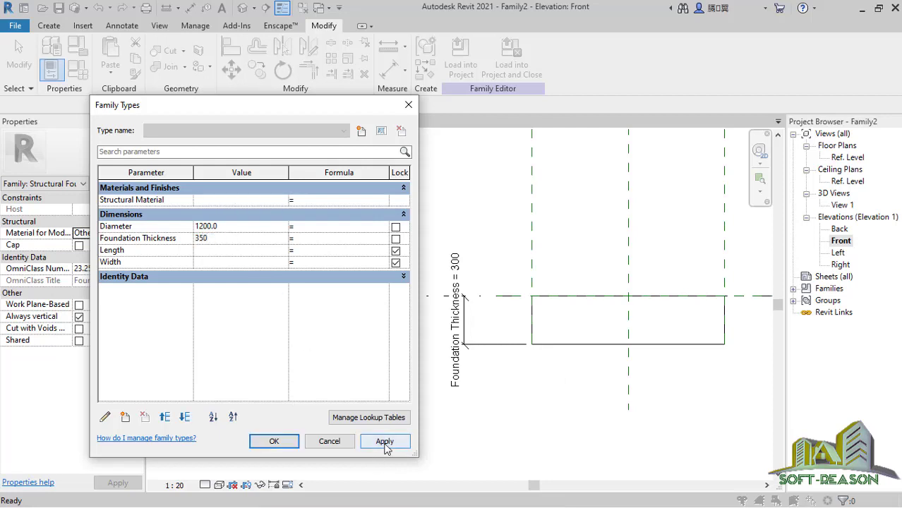
click(384, 442)
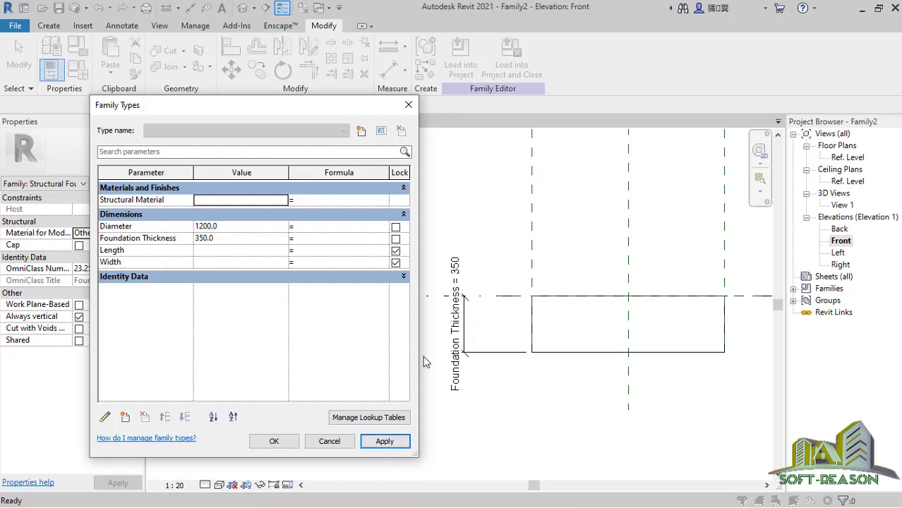
click(274, 443)
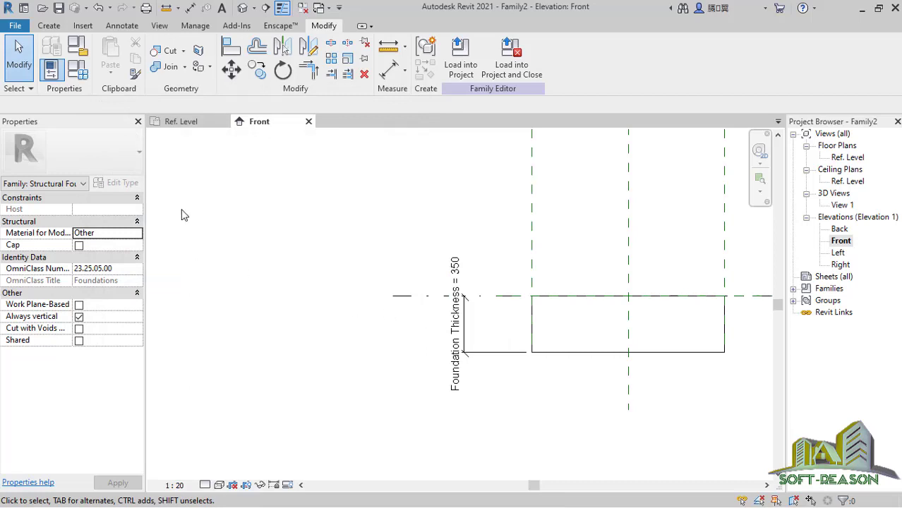
From the Ref. Level plan, create a family type named "1200 x 350mm" with the current parameter values and apply it
click(180, 121)
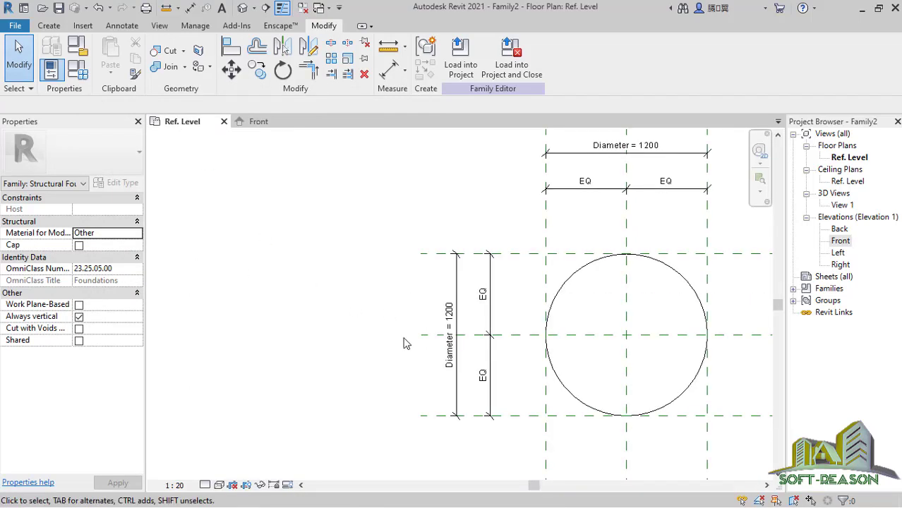
click(78, 69)
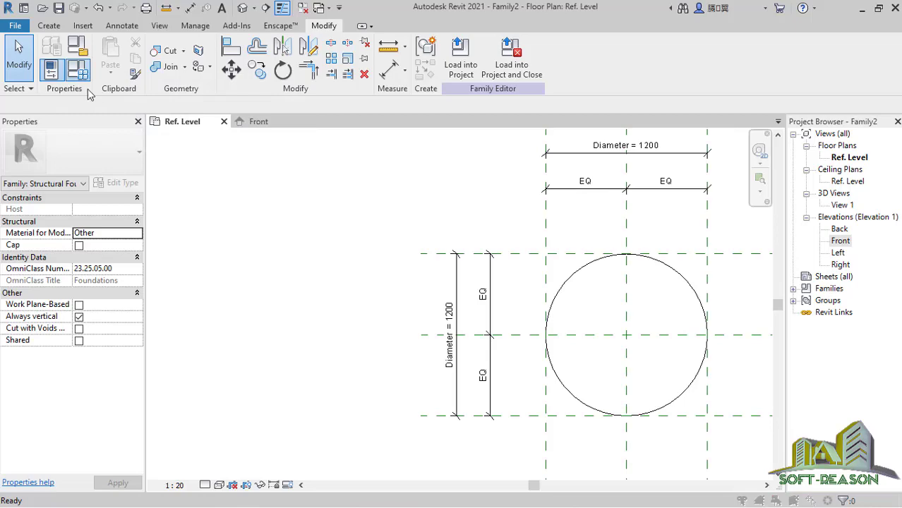
drag(268, 106, 284, 137)
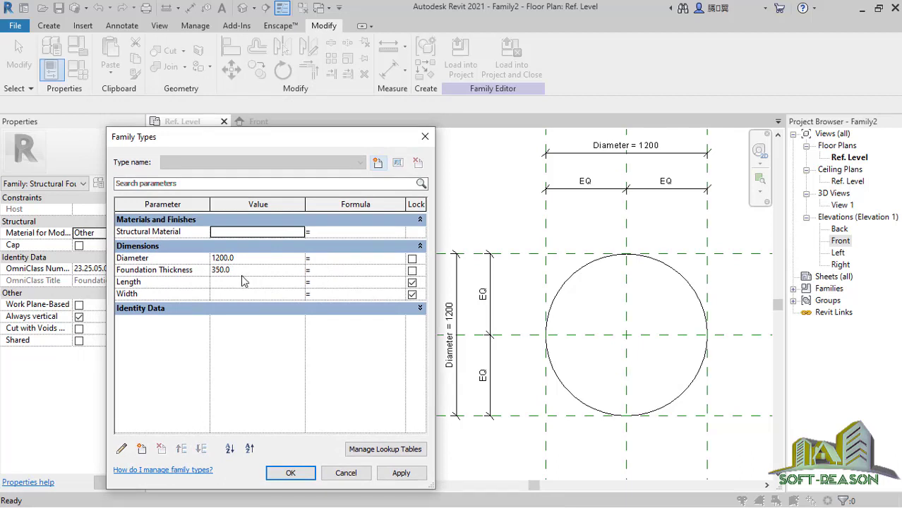
click(379, 166)
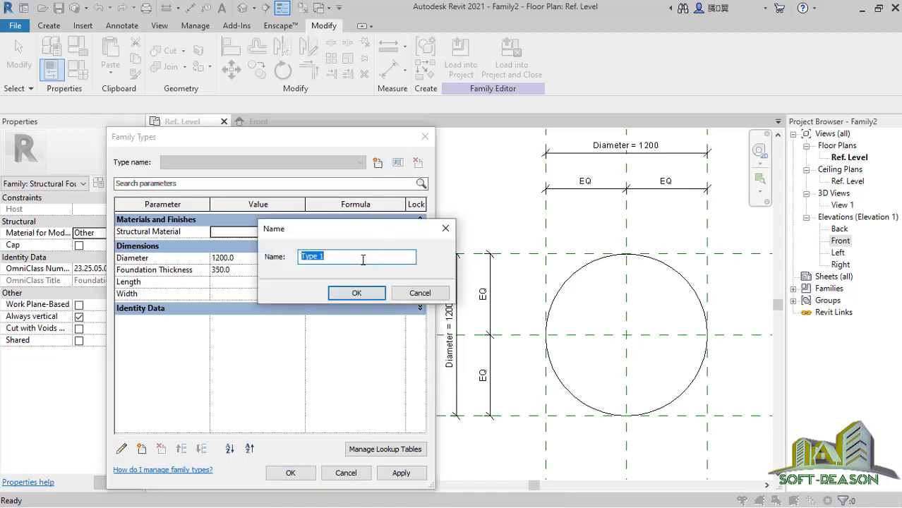
text(1200 x 350mm)
click(355, 293)
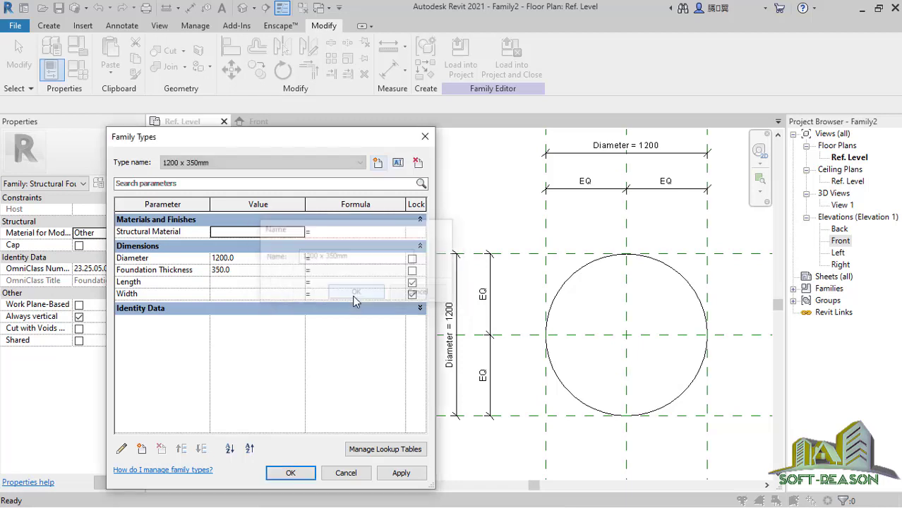
click(403, 476)
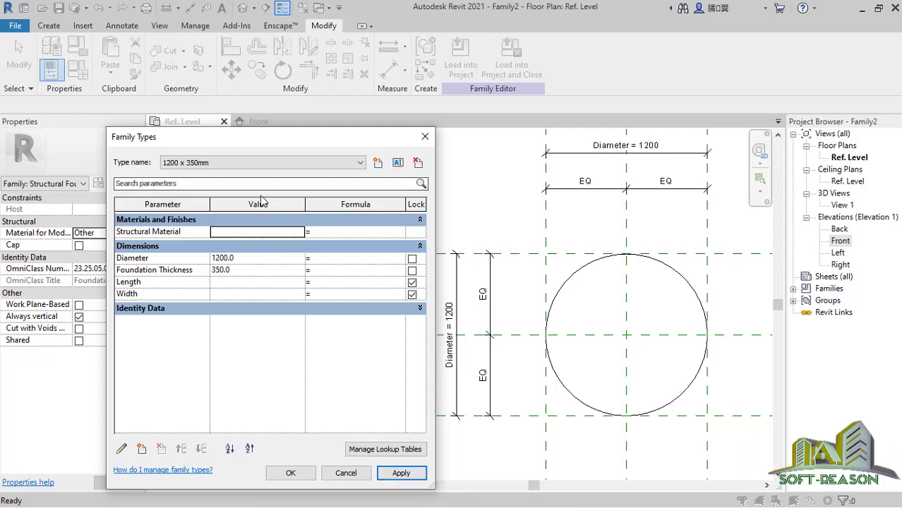
Create a second family type named "1400 x 300mm"
click(378, 164)
click(378, 164)
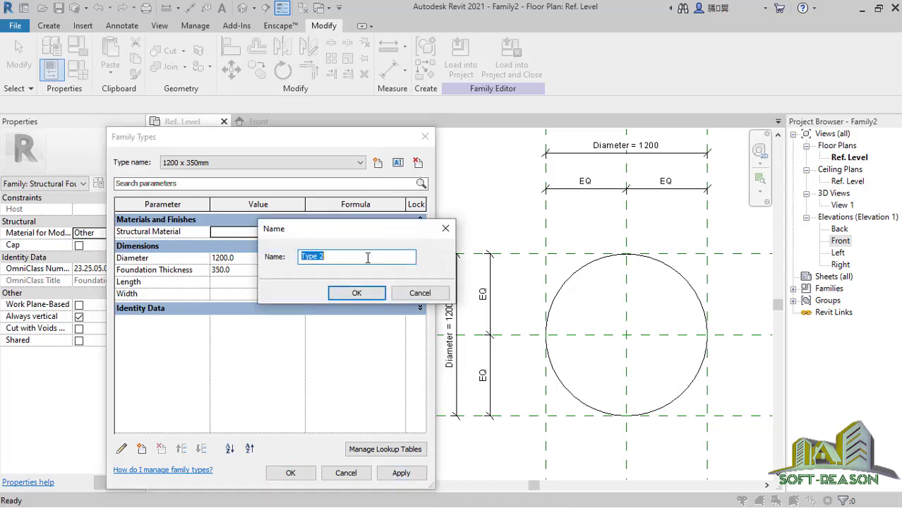
text(1400 x 300mm)
click(355, 292)
Set Diameter to 1400 and Foundation Thickness to 300 for the 1400 x 300mm type and apply the values
click(254, 261)
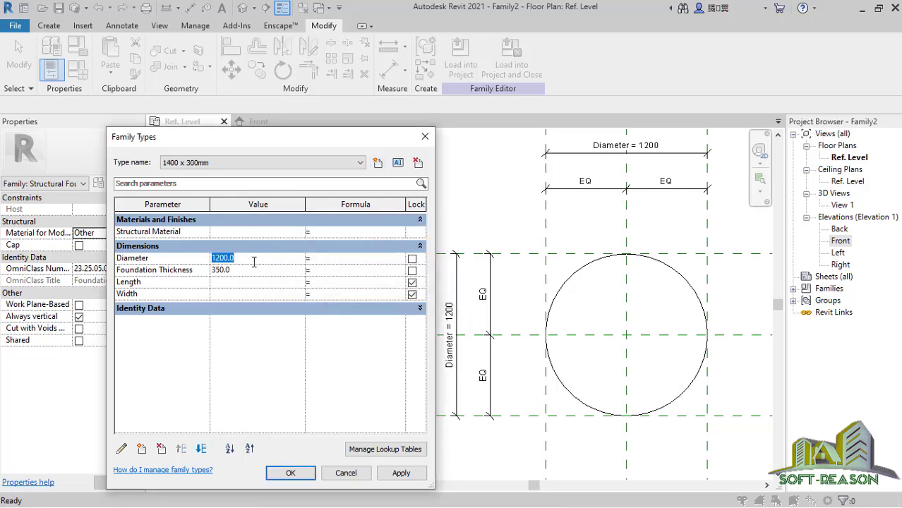
text(1400)
click(244, 274)
click(246, 275)
double_click(245, 275)
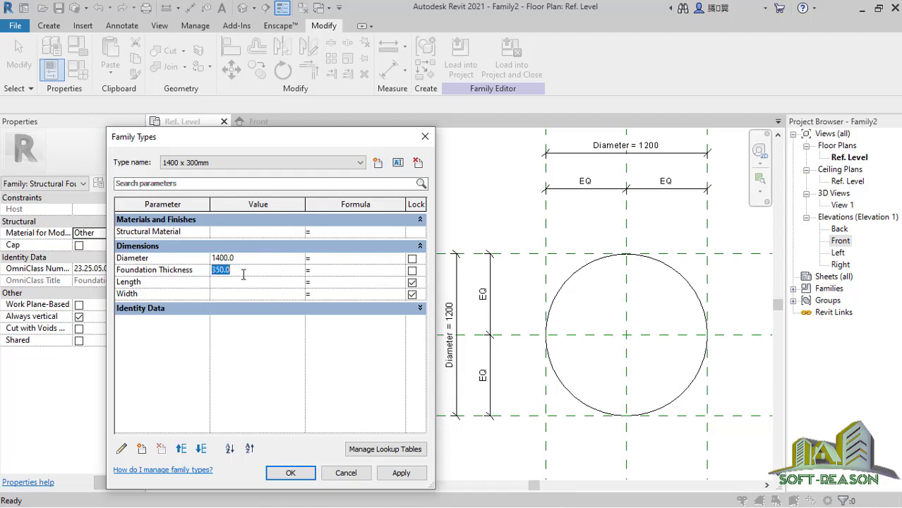
text(300)
click(403, 474)
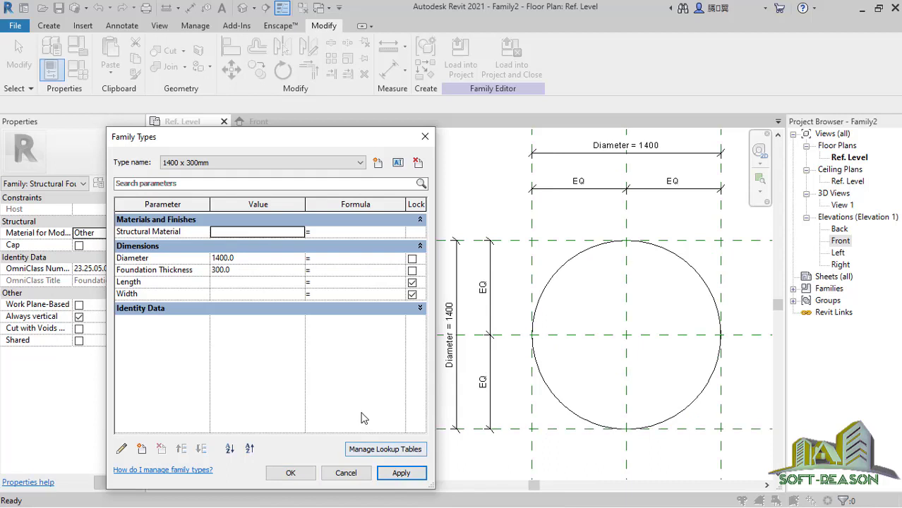
Create a third family type named "1500 x 400mm"
click(377, 165)
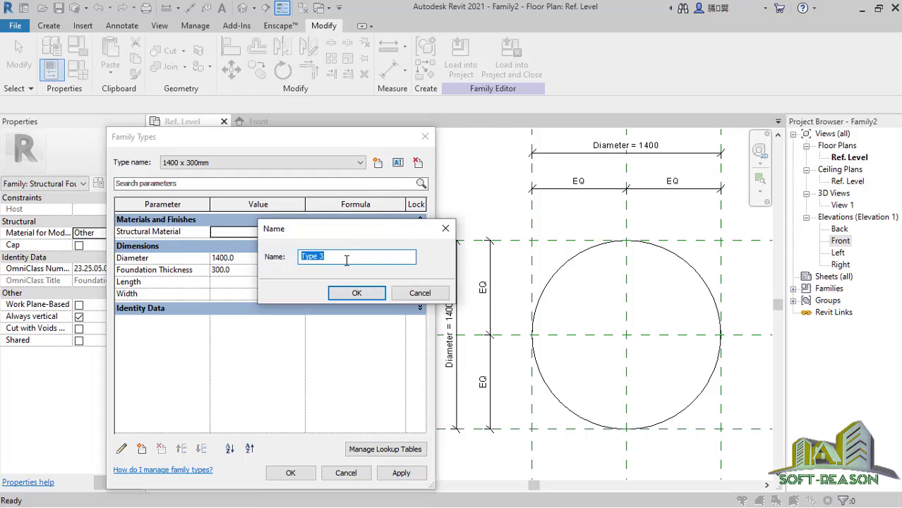
text(1500 x 400mm)
click(344, 292)
Set Diameter to 1500 and Foundation Thickness to 400 for the 1500 x 400mm type and apply the values
click(246, 258)
click(246, 258)
double_click(248, 258)
text(1)
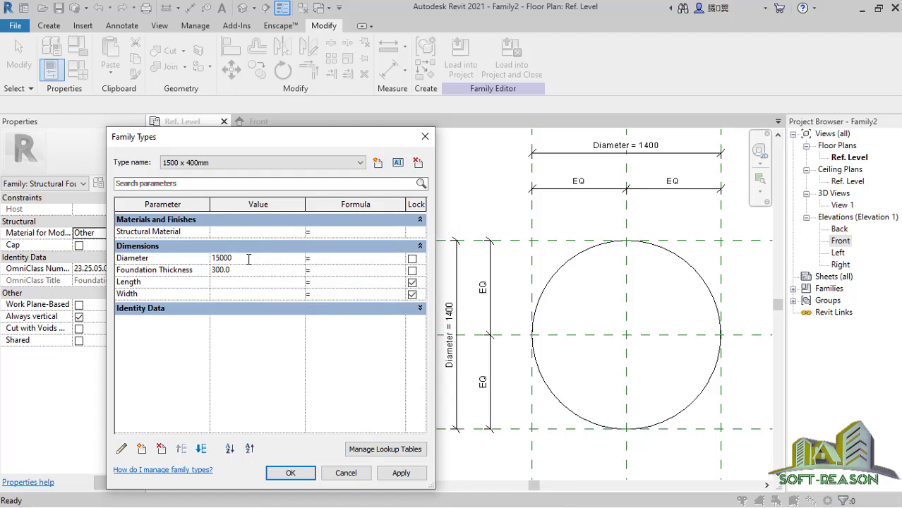
click(235, 271)
double_click(237, 270)
text(400)
click(398, 474)
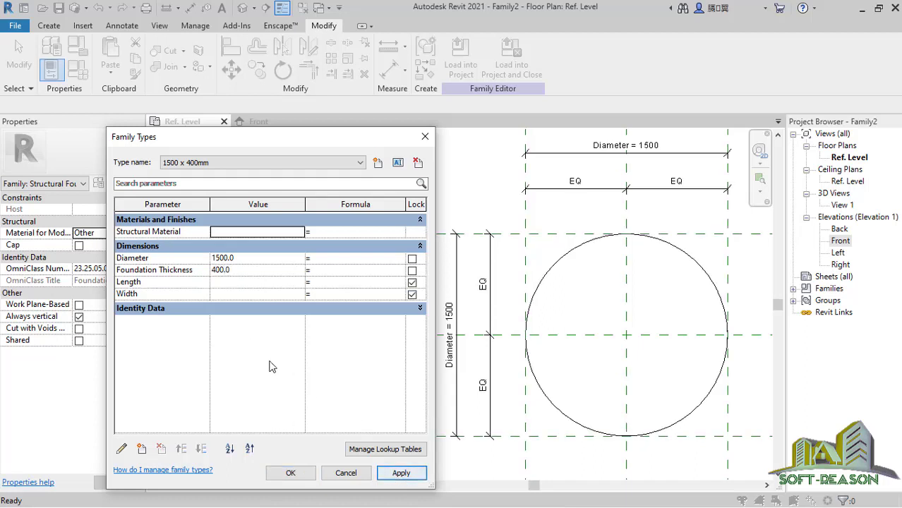
Test the family by applying the 1200 x 350mm type and the 1400 x 300mm type, and close Family Types
click(340, 161)
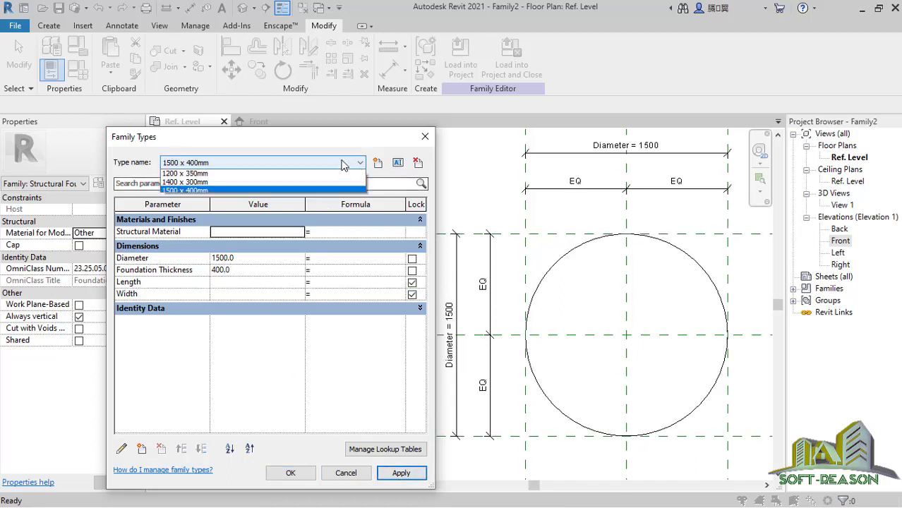
click(201, 174)
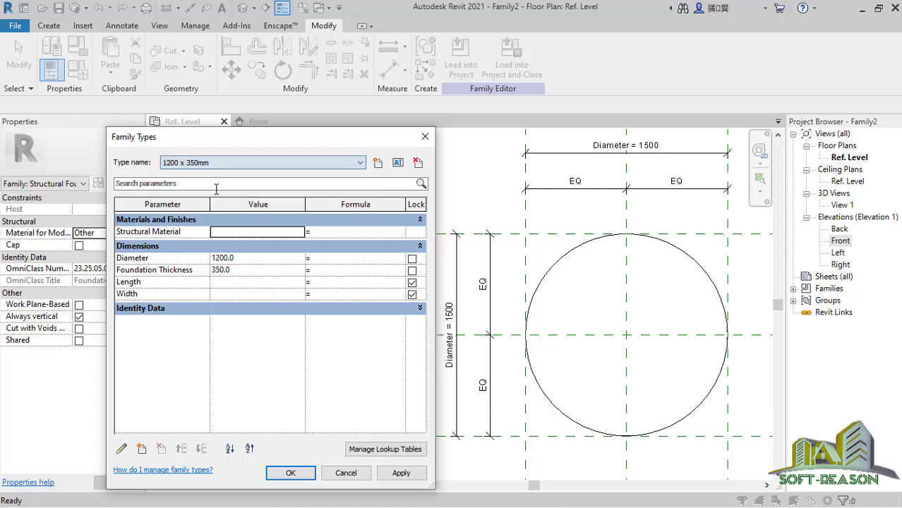
click(401, 473)
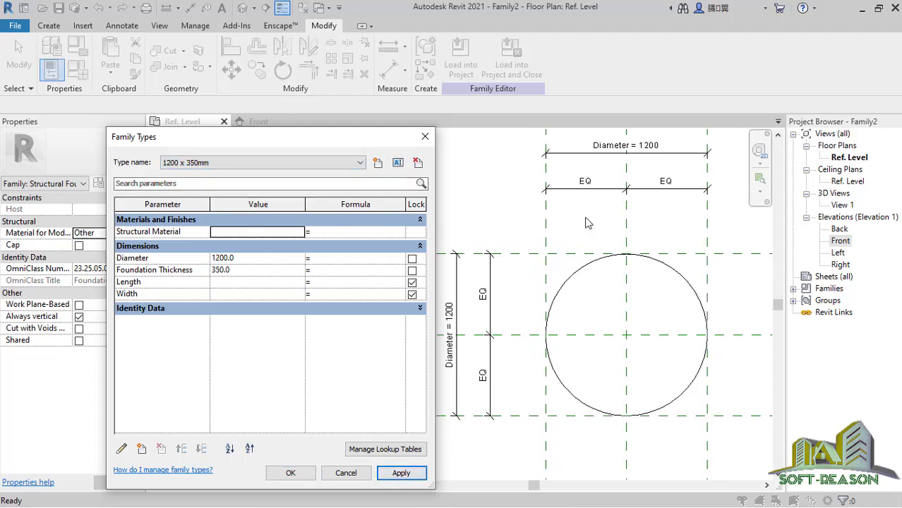
click(247, 162)
click(219, 185)
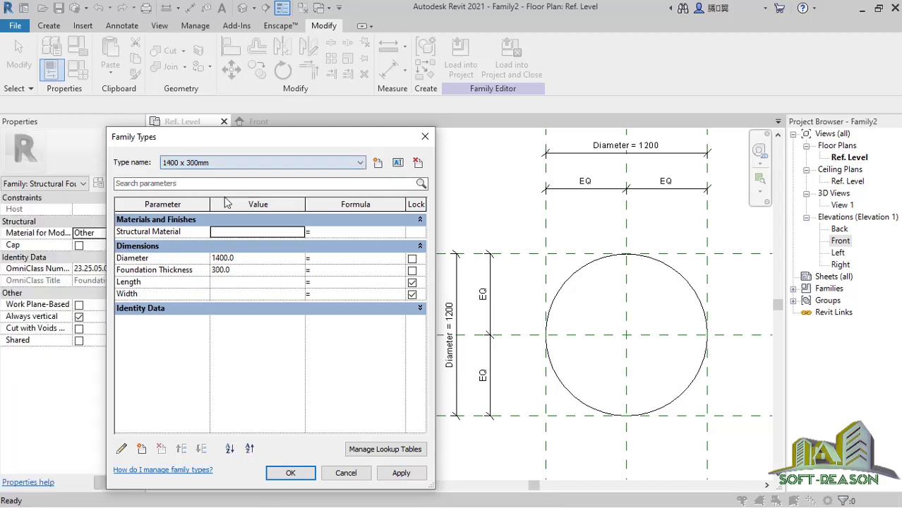
click(401, 473)
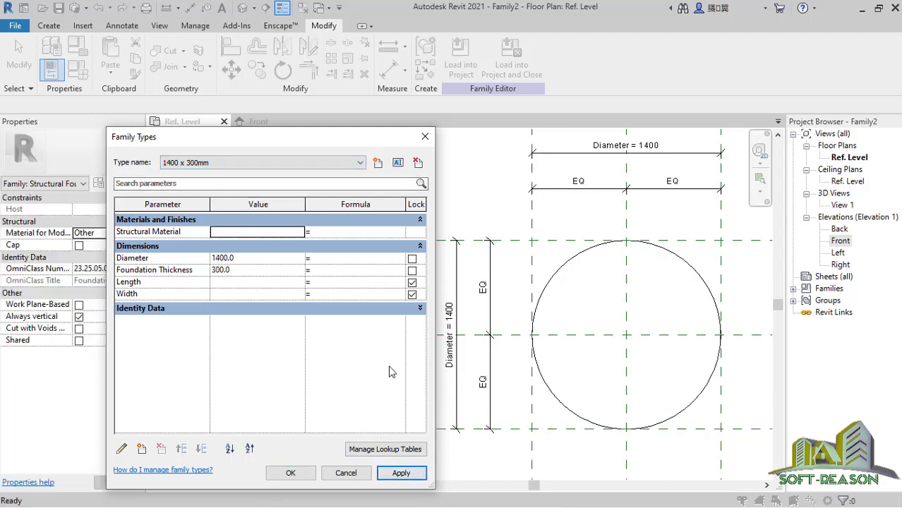
click(290, 472)
scroll(347, 292, down, 3)
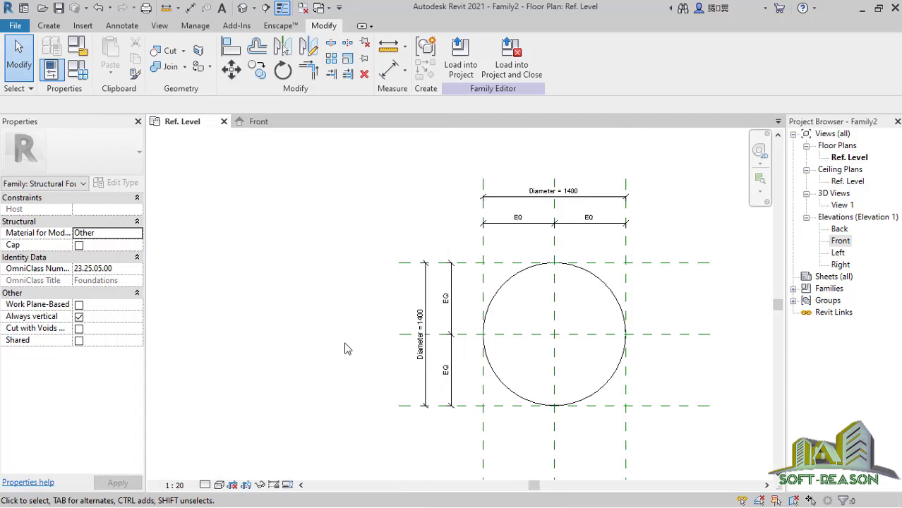
scroll(475, 346, up, 3)
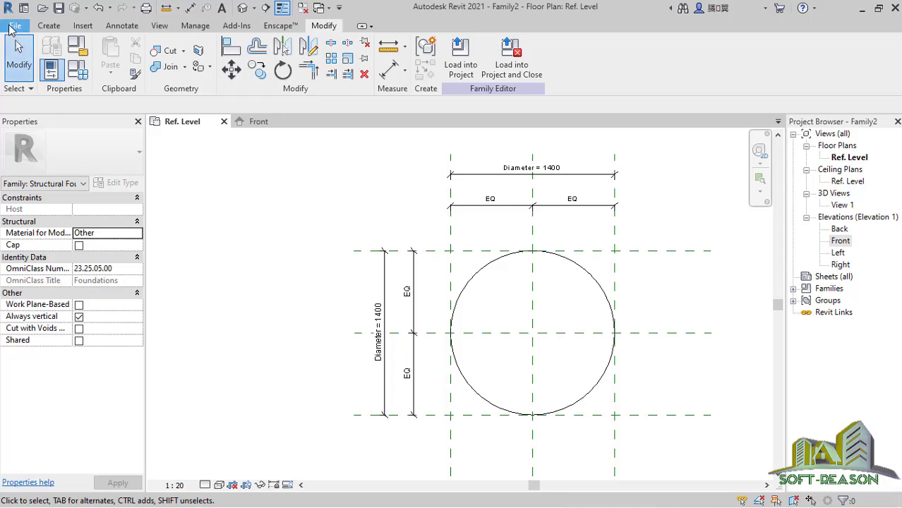
Save the family to the Desktop as "Circular Footing" and close the Front elevation view
click(14, 26)
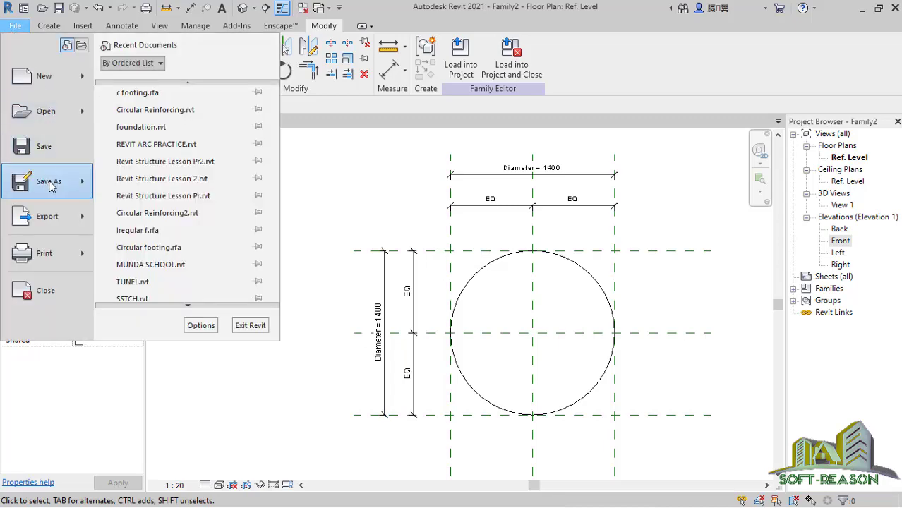
mouse_move(51, 182)
click(150, 178)
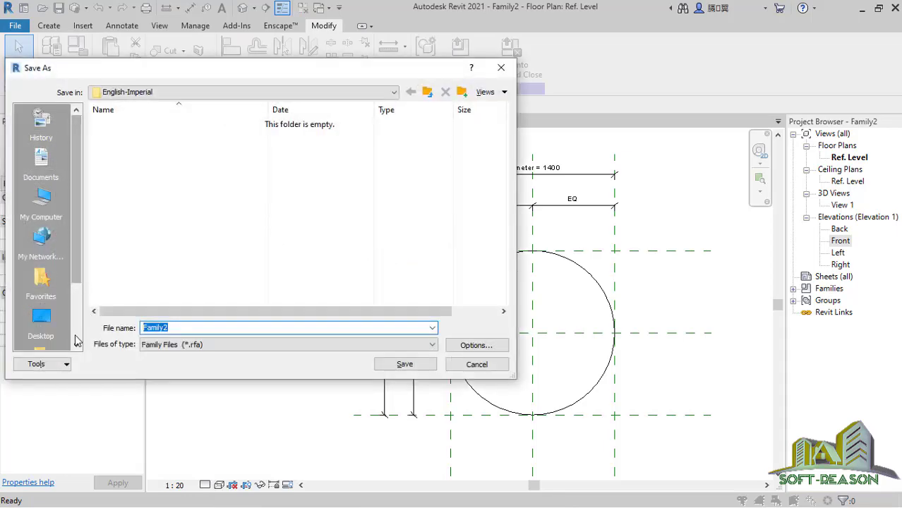
click(44, 321)
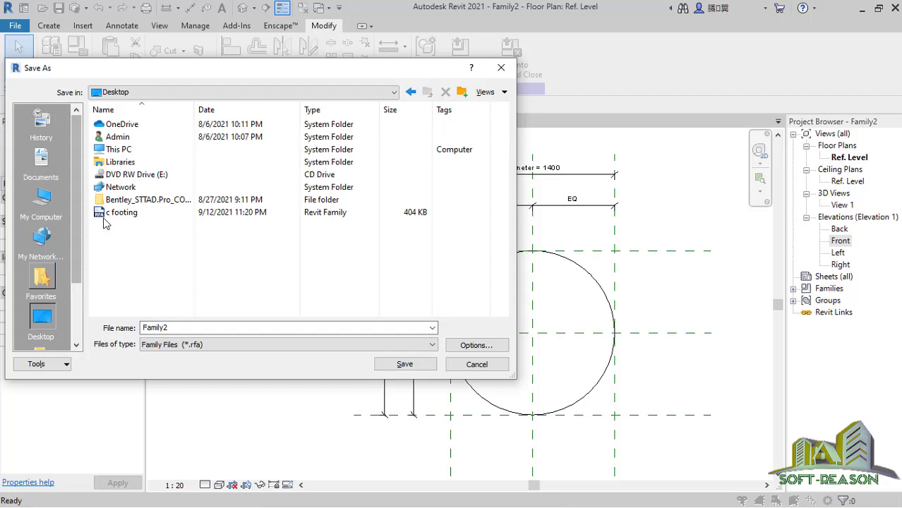
double_click(193, 328)
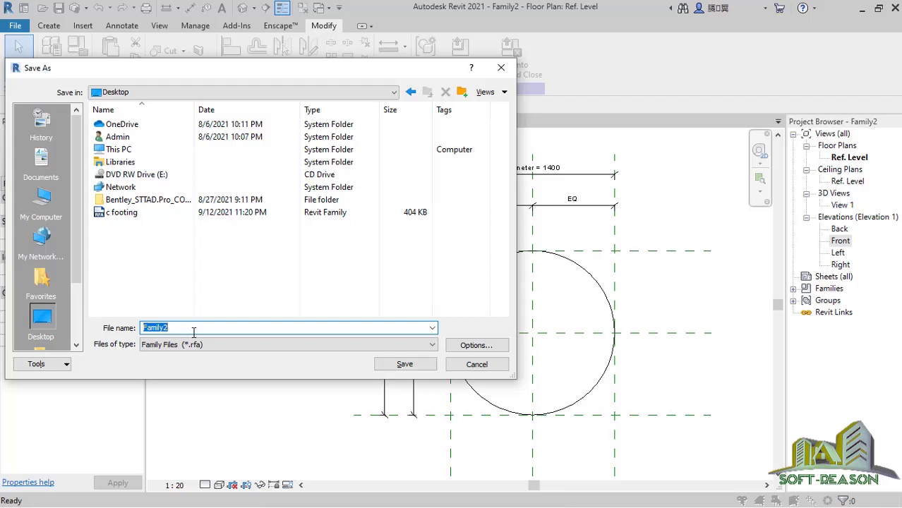
text(Cl)
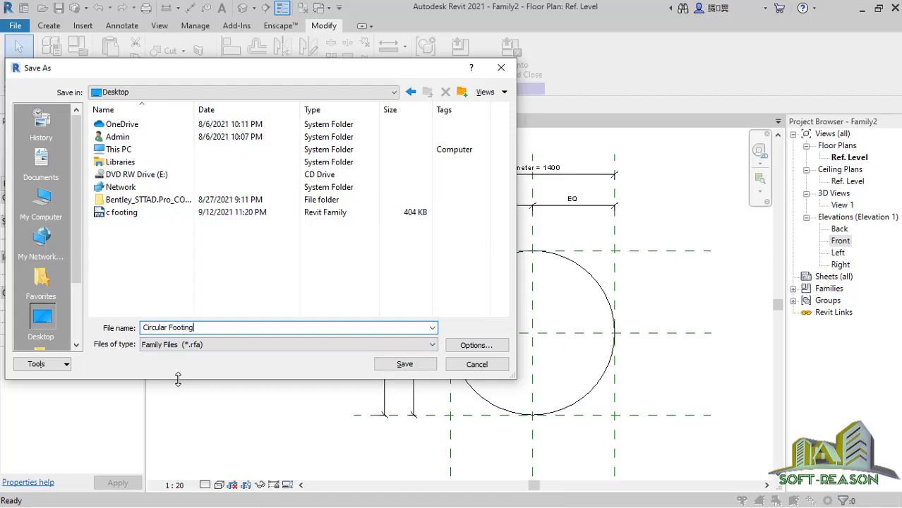
click(408, 364)
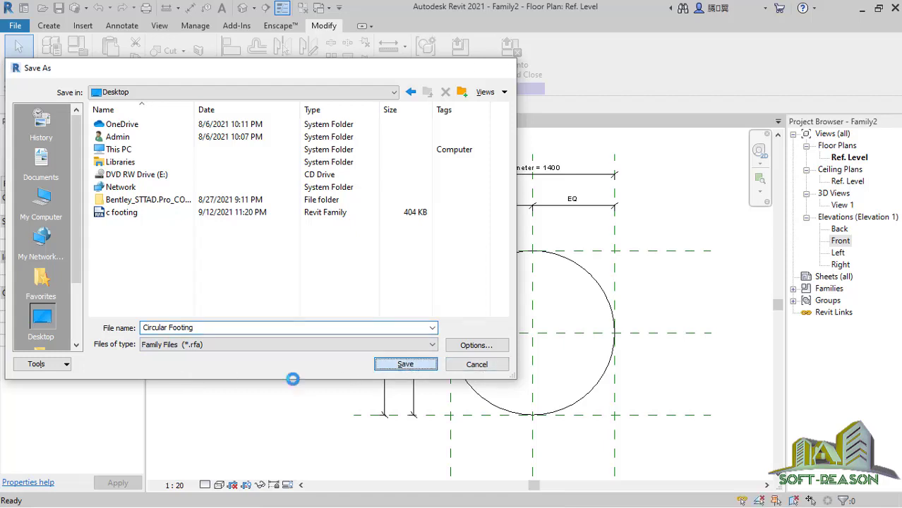
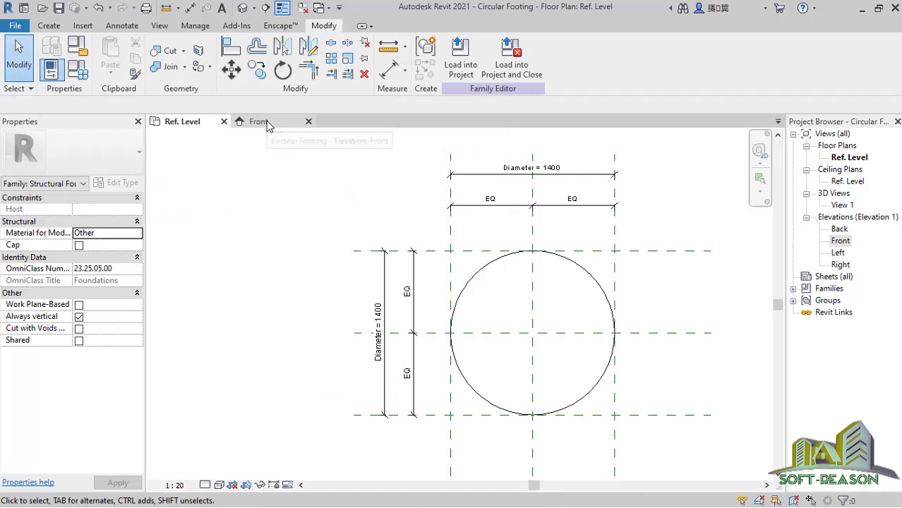
click(309, 122)
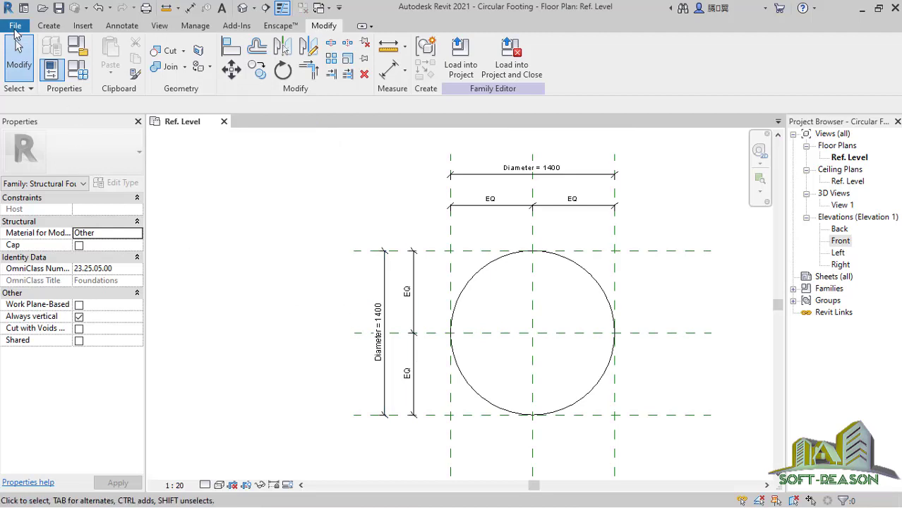
Create a new project from the Structural Analysis-DefaultMetric.rte template
key(alt+f)
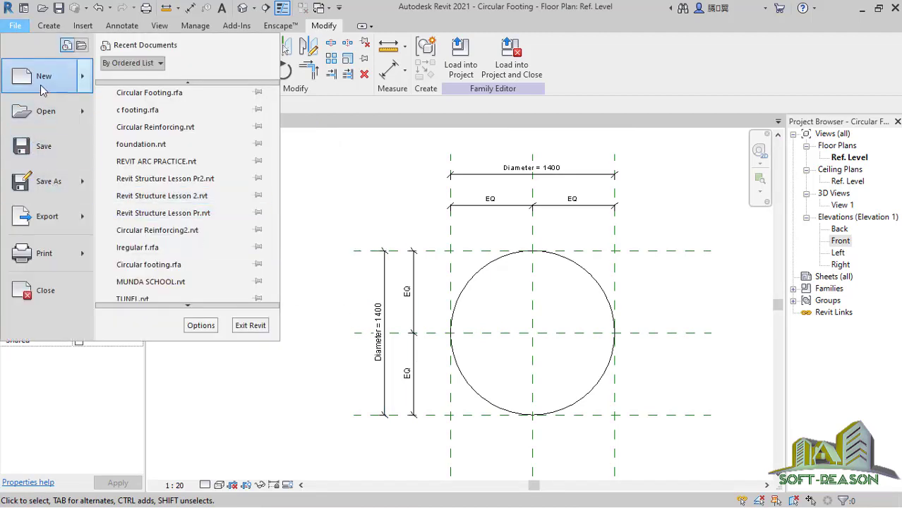
mouse_move(41, 88)
click(133, 79)
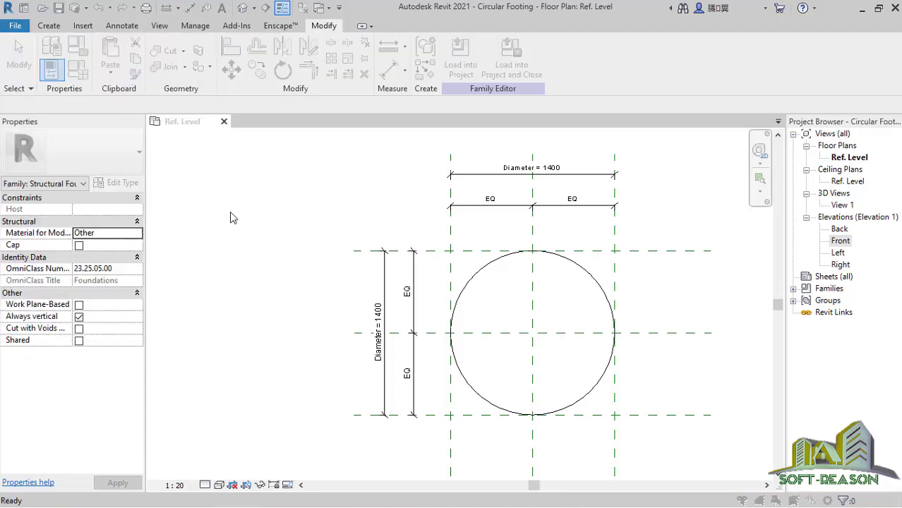
click(421, 233)
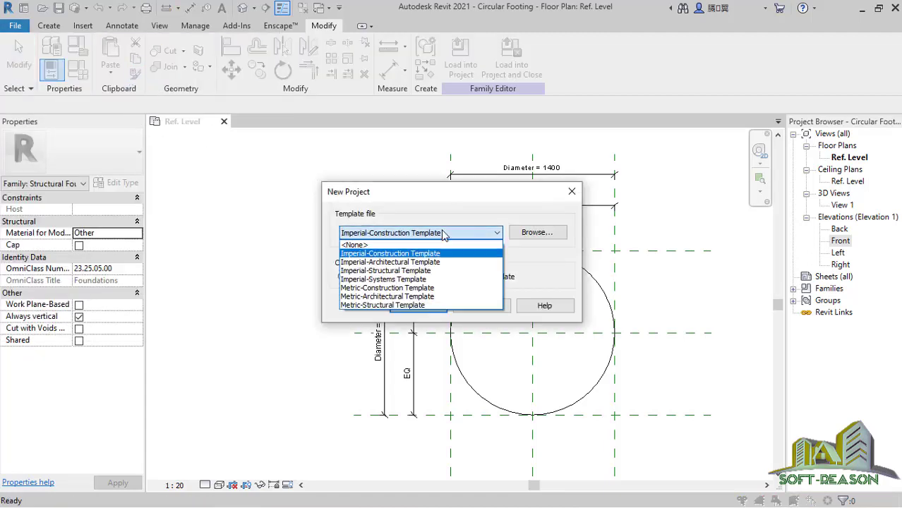
click(382, 306)
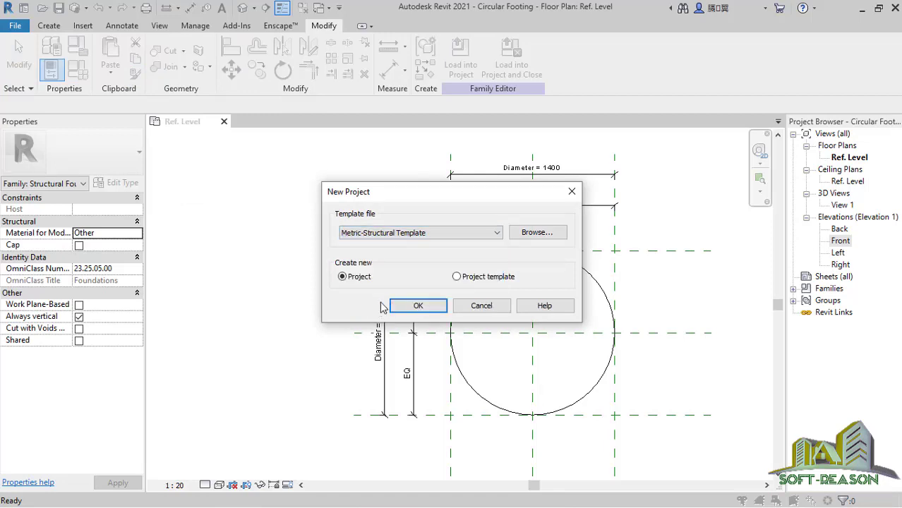
click(529, 235)
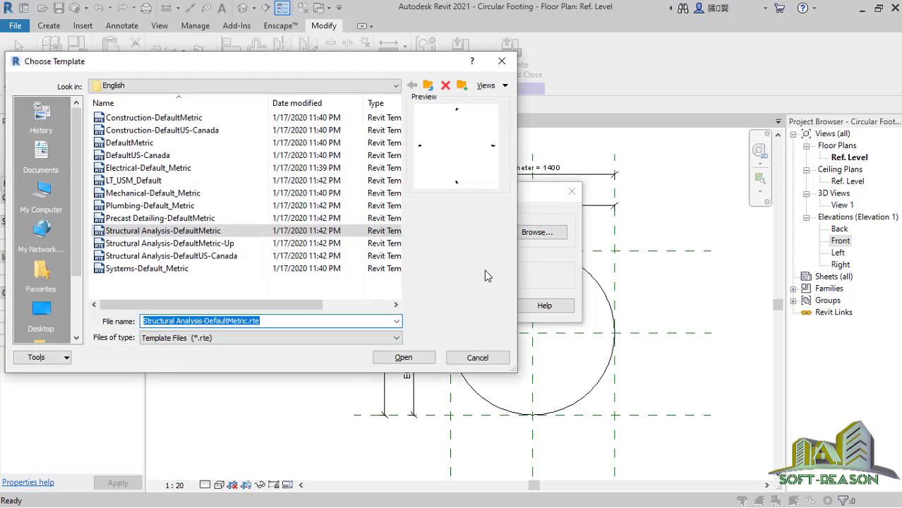
click(128, 143)
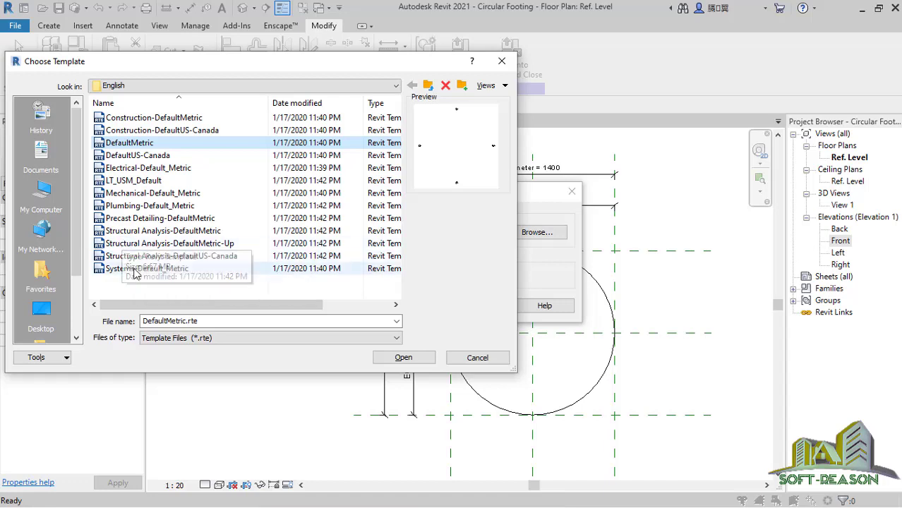
click(162, 232)
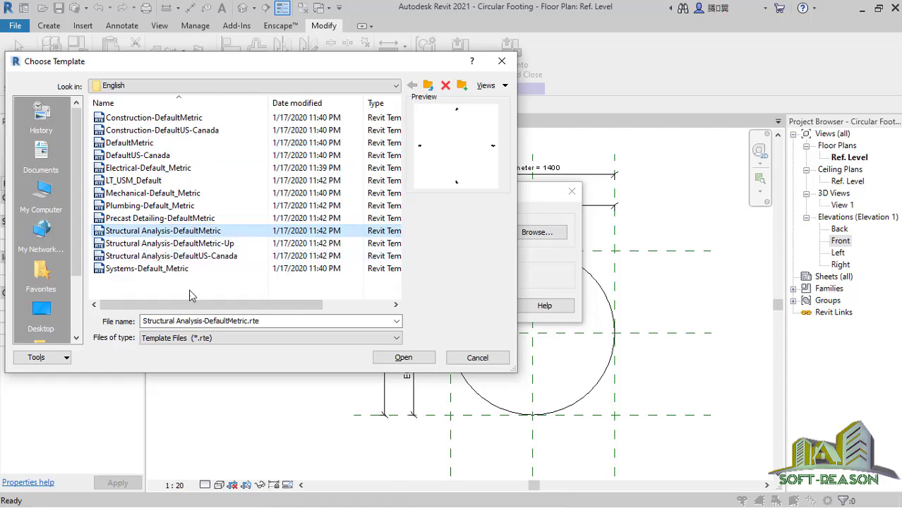
click(406, 360)
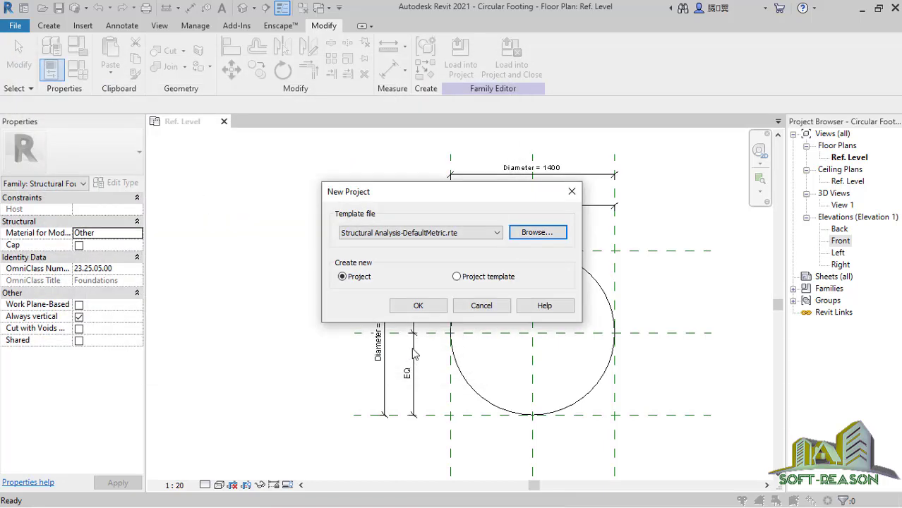
click(418, 307)
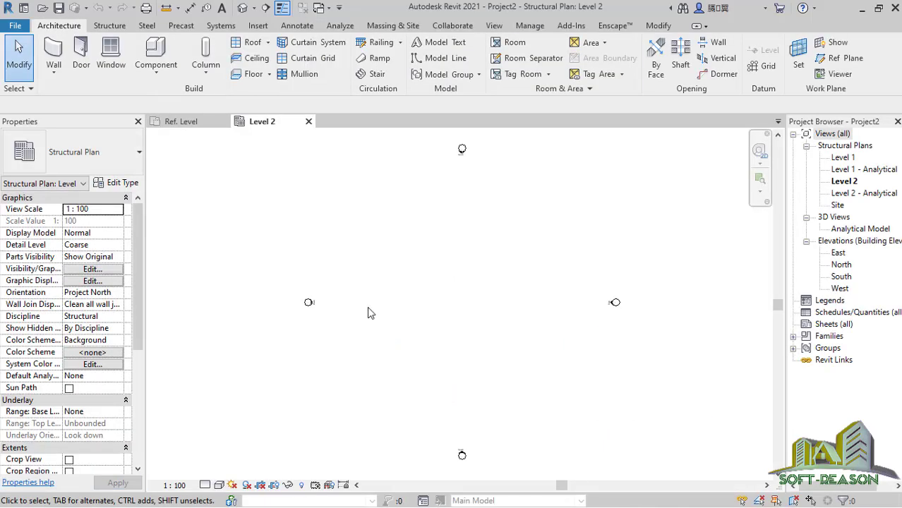
Open the project's Level 1 structural plan and load the Circular Footing family into the project from its Ref. Level view
scroll(478, 331, up, 1)
double_click(843, 157)
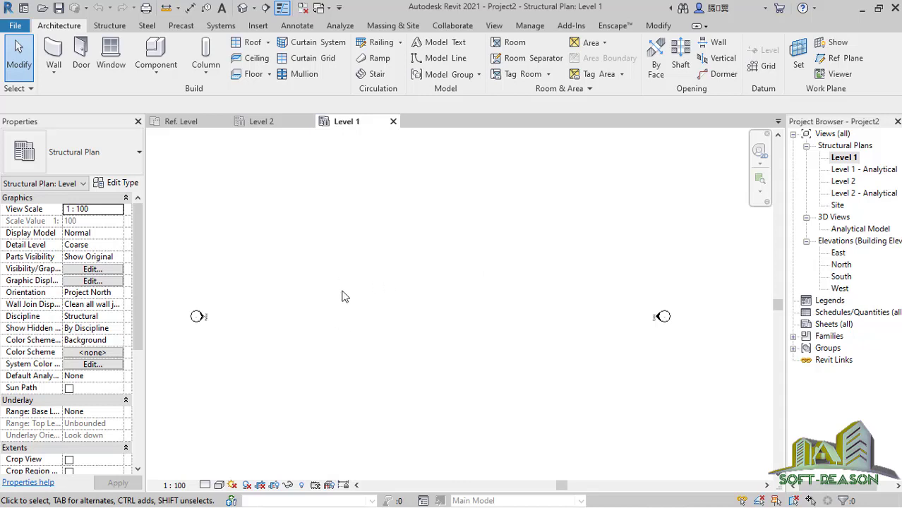
click(178, 122)
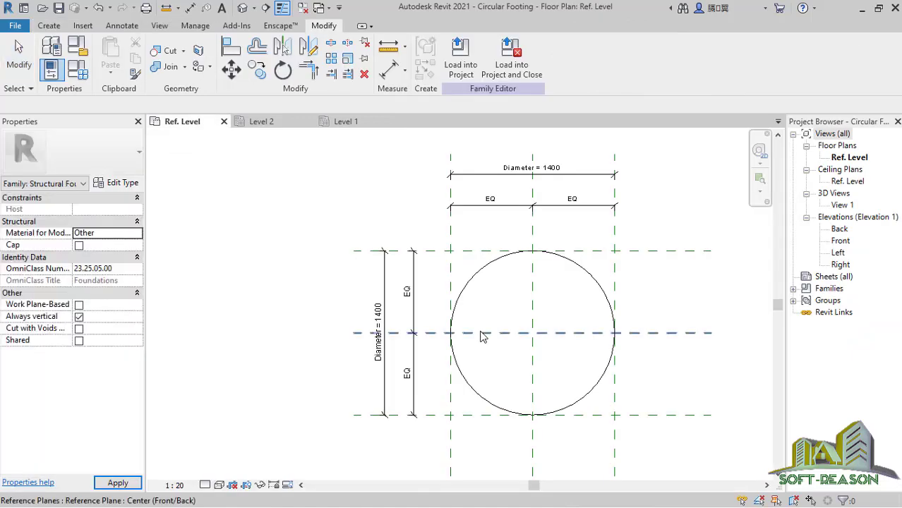
click(455, 71)
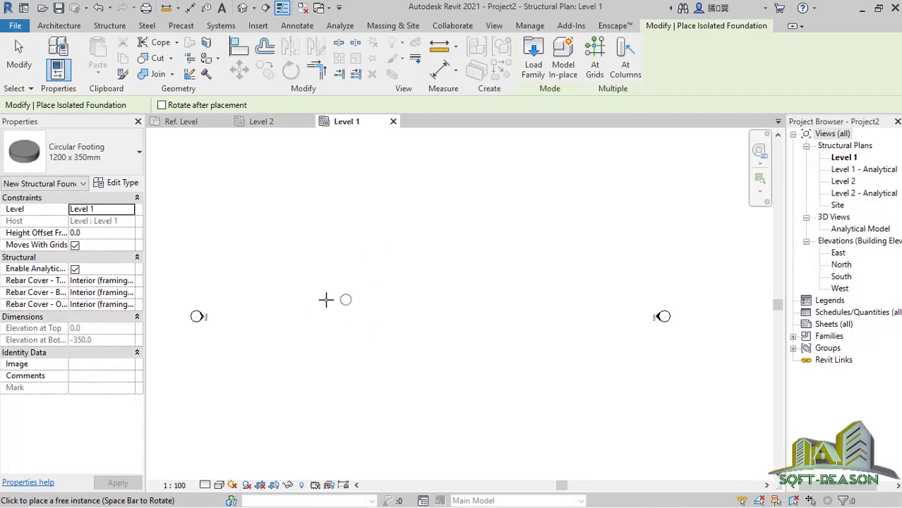
Place four 1200 x 350mm Circular Footings in a horizontal row on Level 1, undoing the misaligned second placement
click(304, 308)
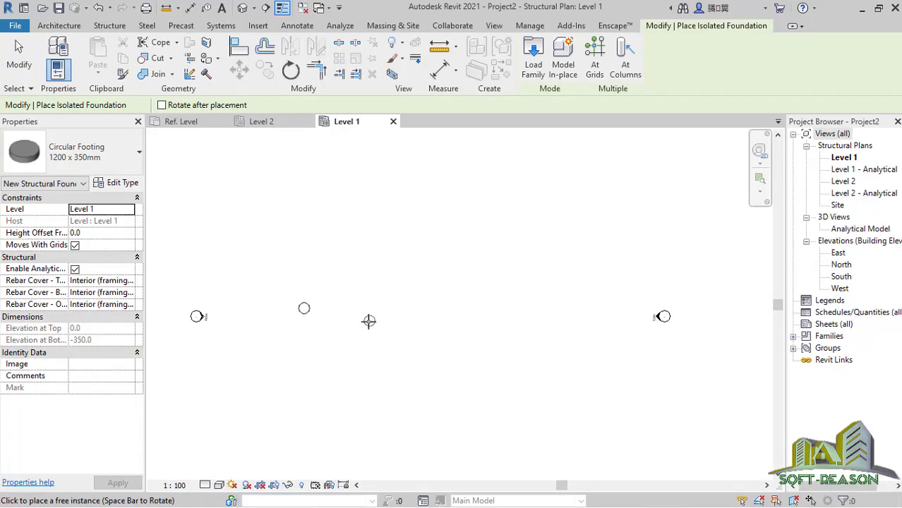
click(359, 322)
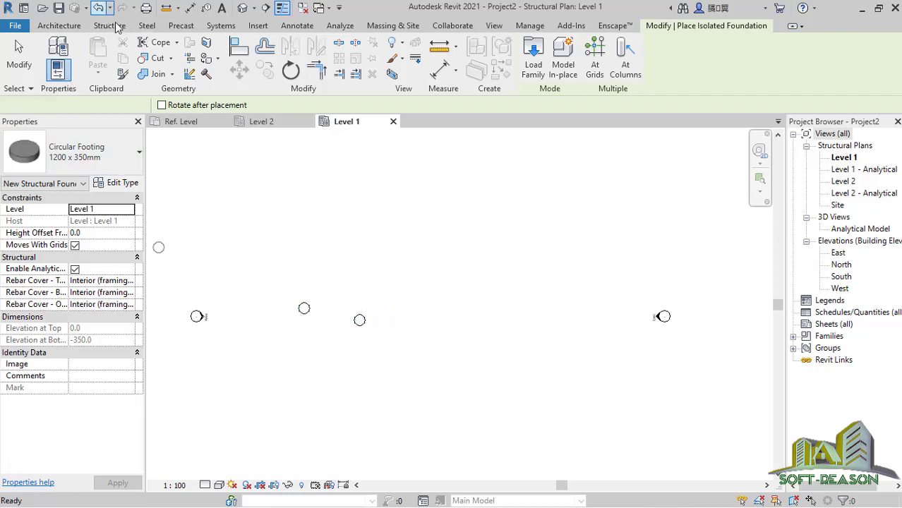
click(98, 8)
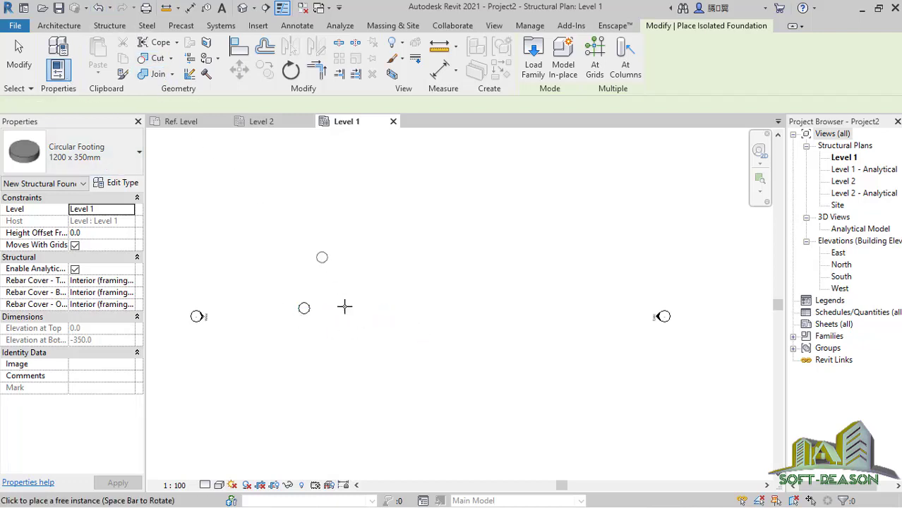
click(438, 308)
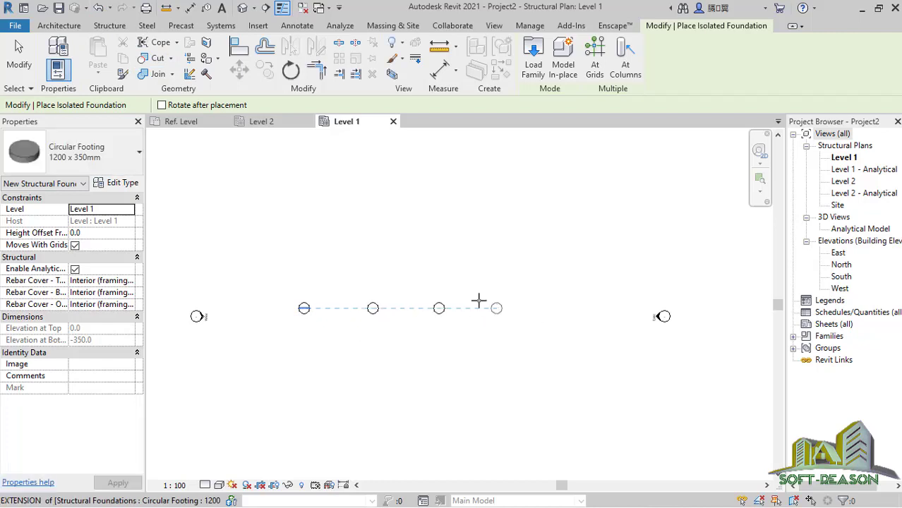
click(495, 308)
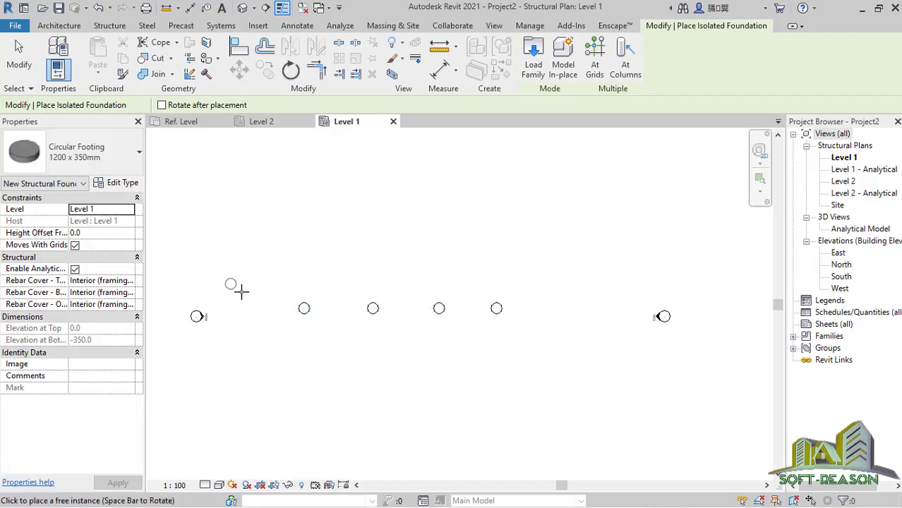
End the footing placement, start the Structural Column command and load the Concrete Round column family from the Concrete folder
scroll(339, 303, up, 2)
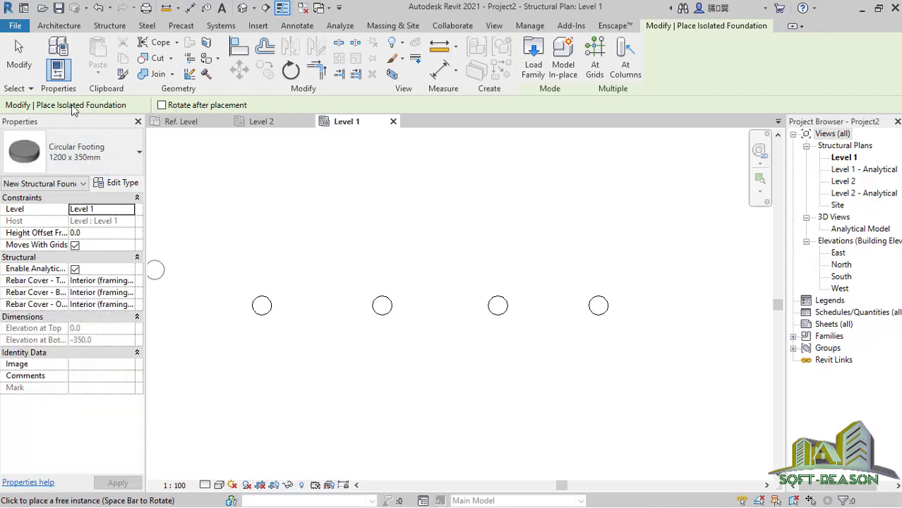
key(Escape)
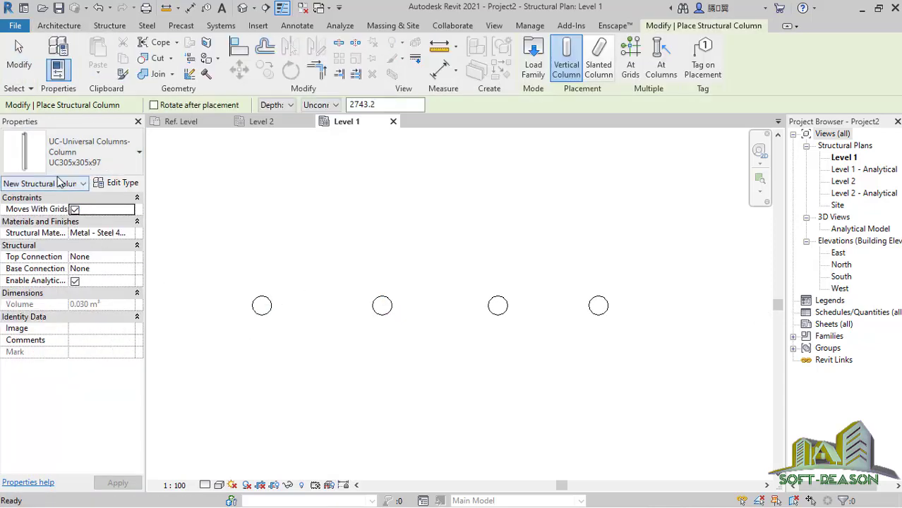
click(101, 149)
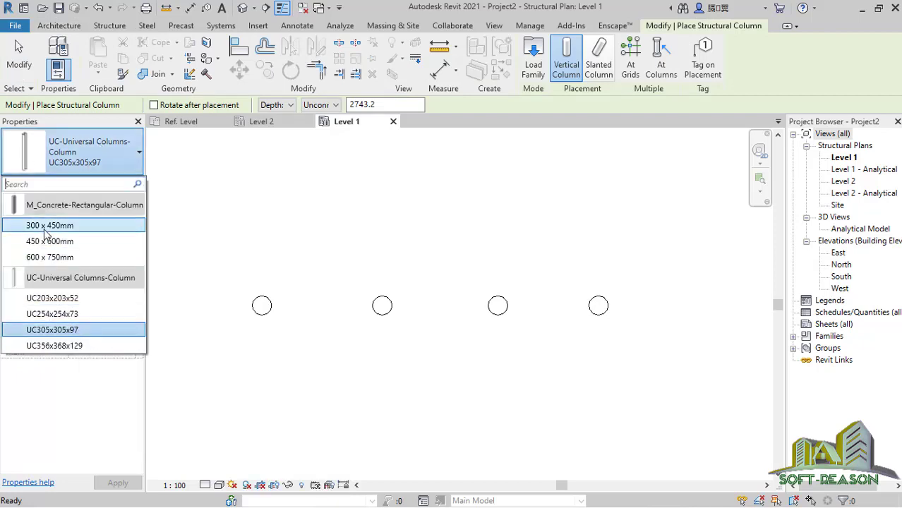
click(534, 58)
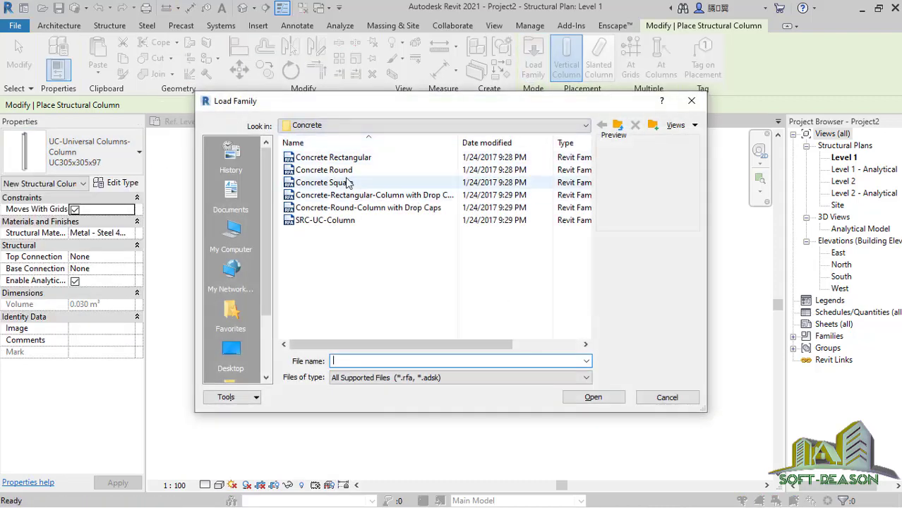
click(316, 171)
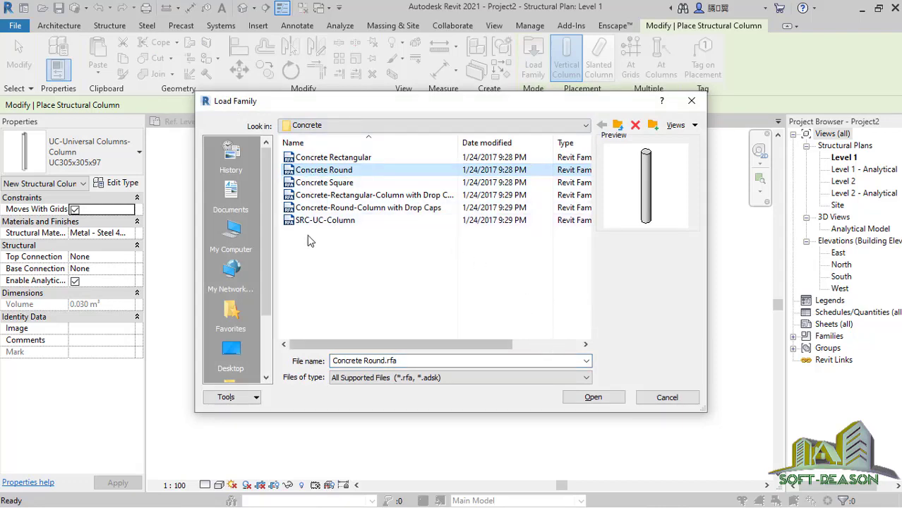
click(608, 398)
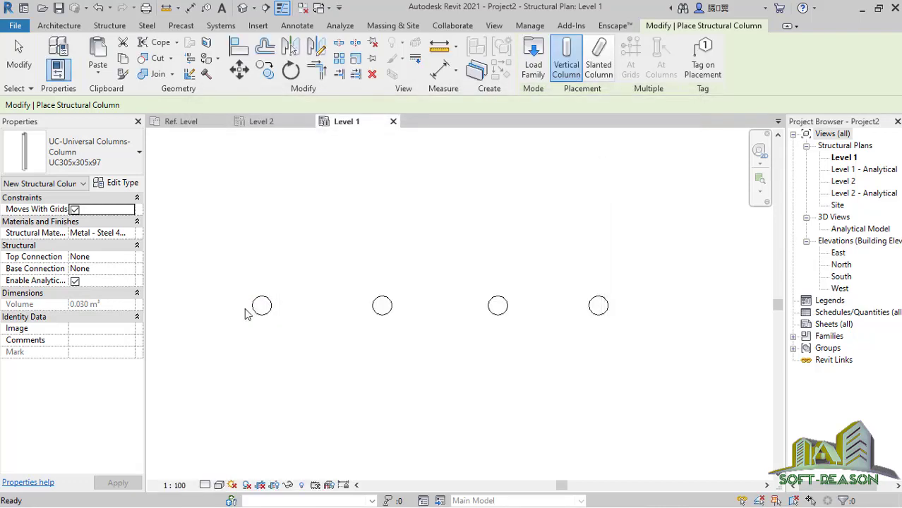
Place a 300mm Concrete Round vertical column on each of the four circular footings in the Level 1 plan
scroll(262, 306, up, 1)
scroll(260, 304, up, 1)
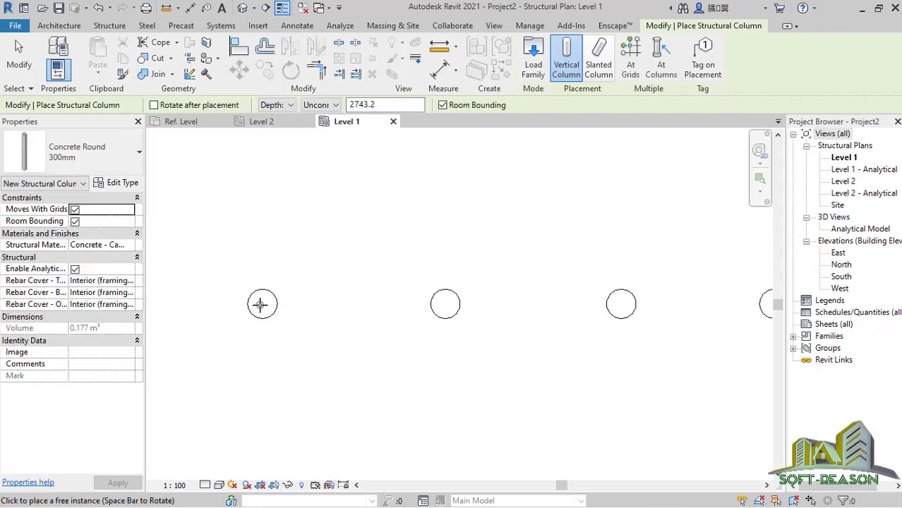
click(262, 304)
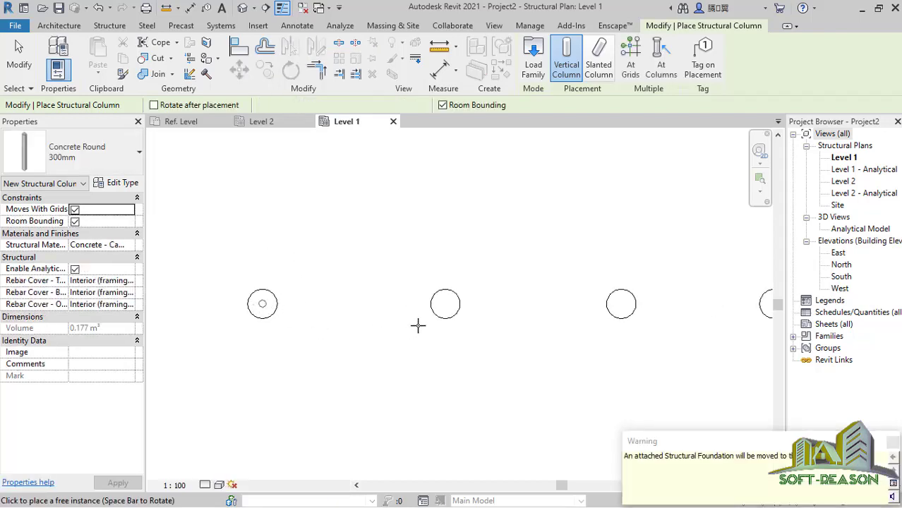
click(445, 305)
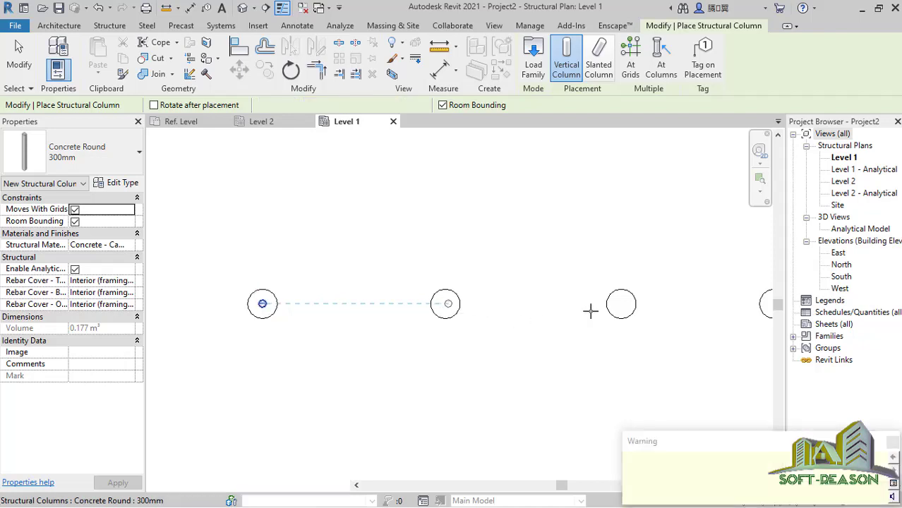
click(624, 304)
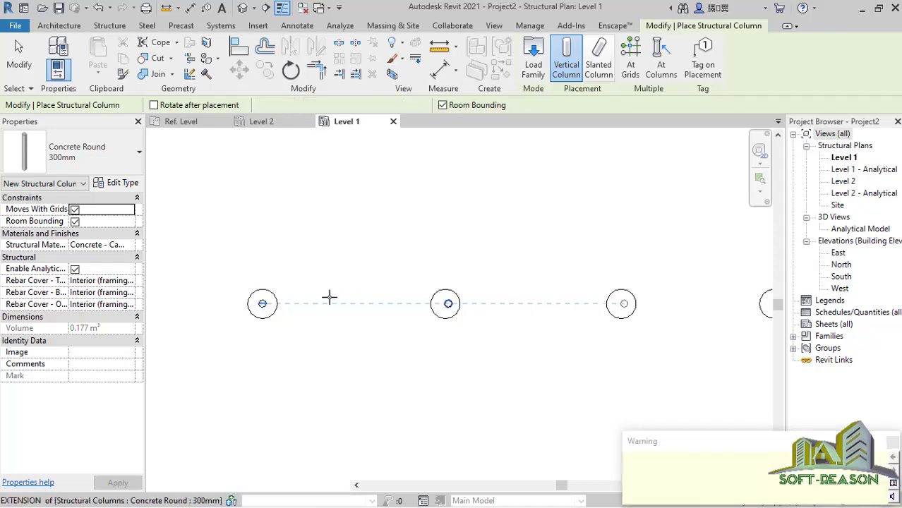
scroll(358, 299, down, 1)
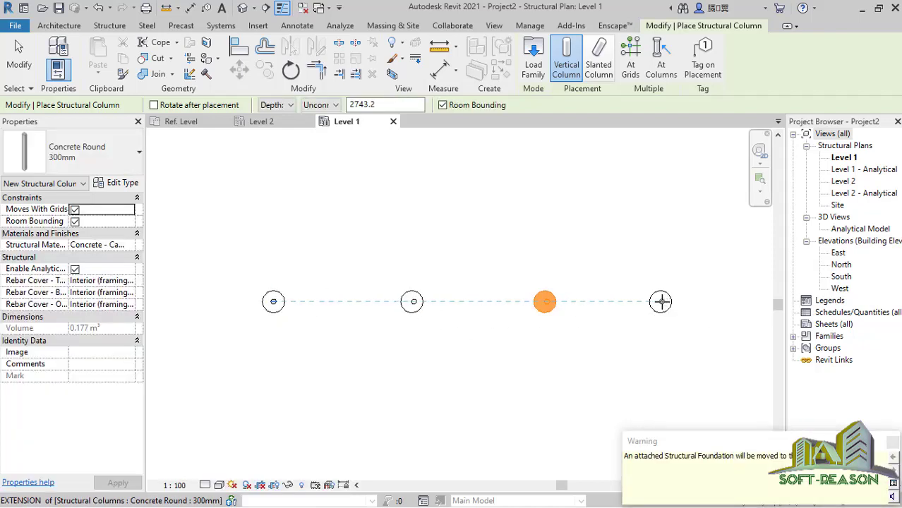
click(660, 302)
scroll(461, 333, up, 1)
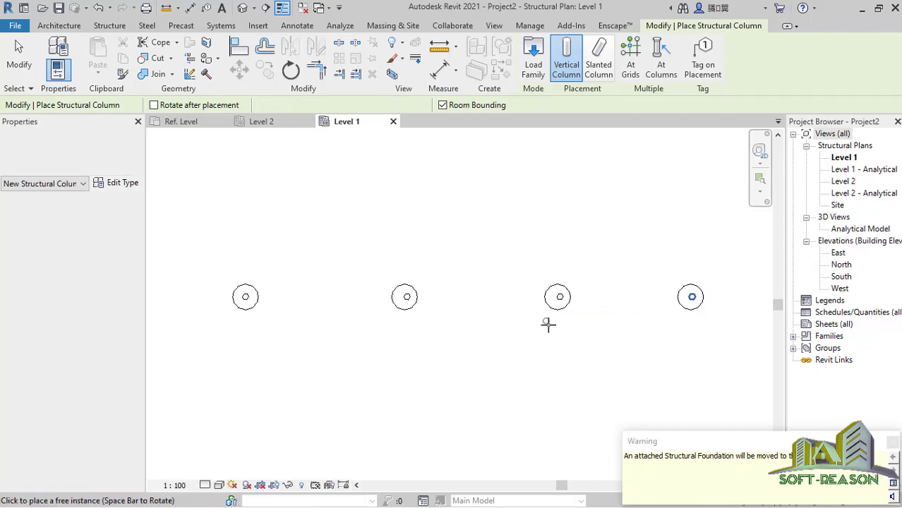
key(Escape)
key(Escape)
Nudge the second, third and fourth round columns onto the centres of their circular footings
click(406, 297)
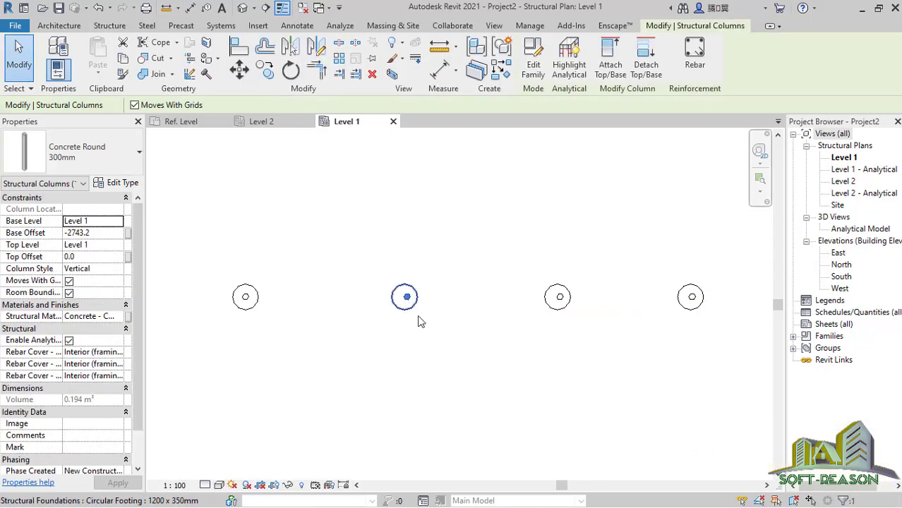
click(460, 326)
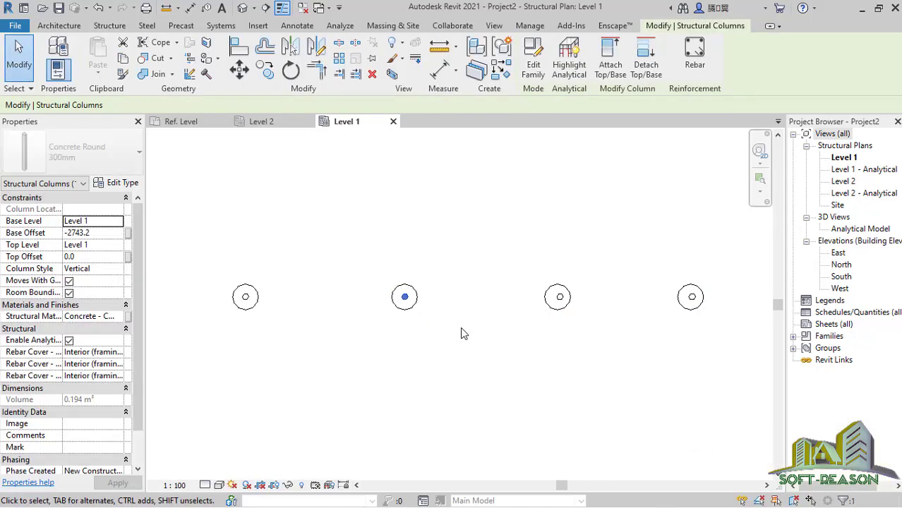
click(558, 297)
click(685, 318)
scroll(357, 215, down, 2)
scroll(288, 286, up, 3)
scroll(385, 314, down, 1)
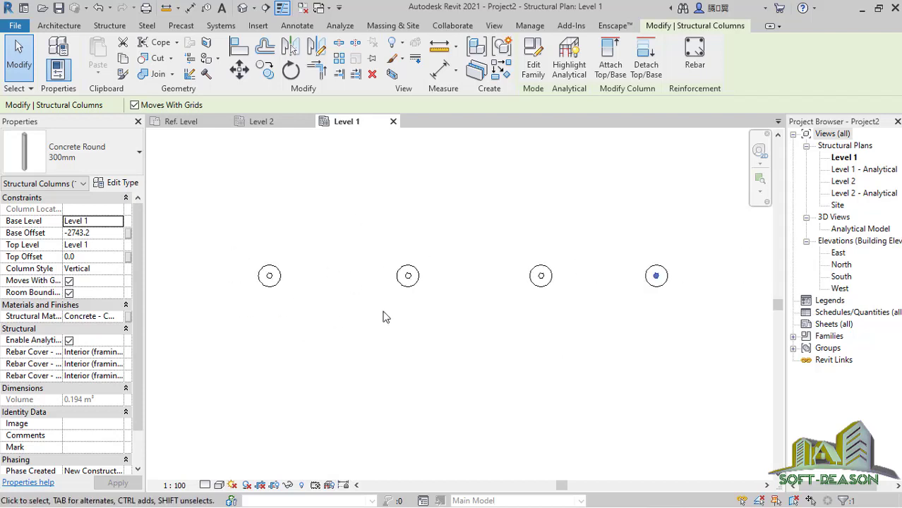
scroll(409, 275, up, 1)
scroll(530, 313, down, 2)
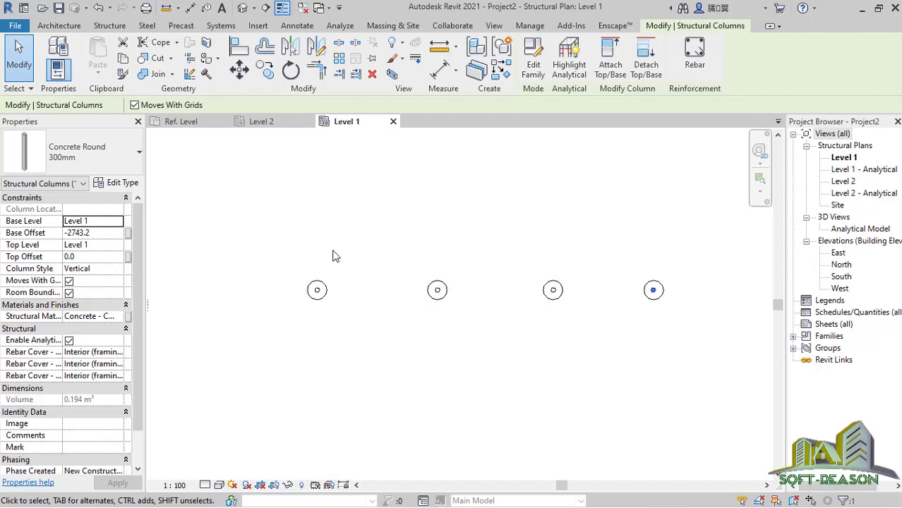
Open the default 3D view of the columns and footings and set its visual style to Shaded
click(241, 8)
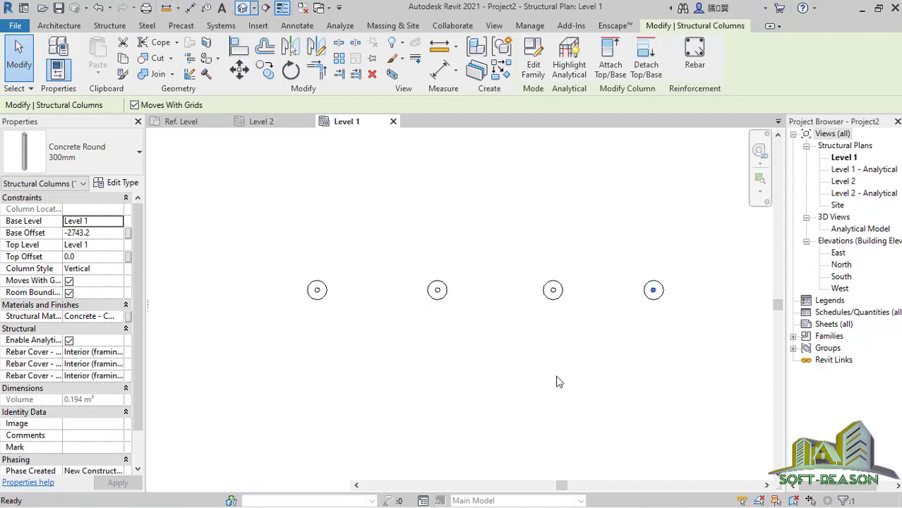
scroll(423, 296, down, 2)
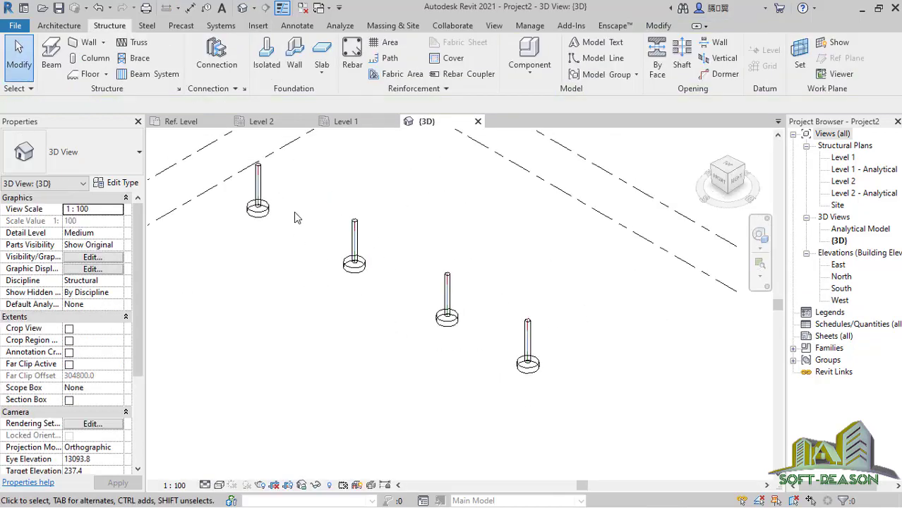
scroll(270, 223, up, 3)
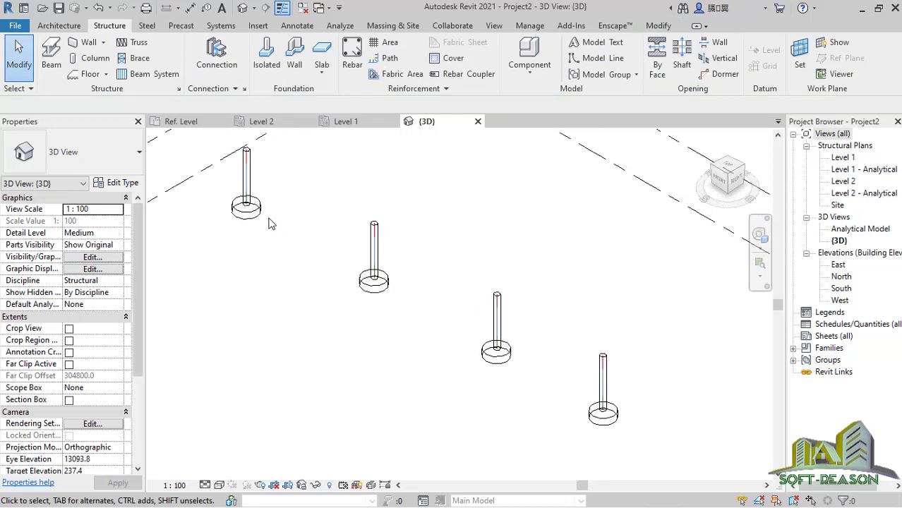
click(222, 485)
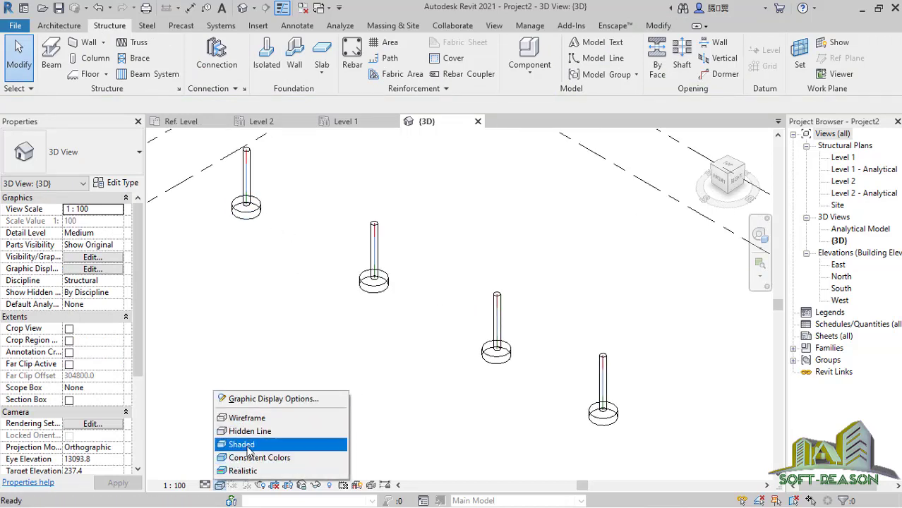
click(248, 444)
scroll(452, 361, down, 1)
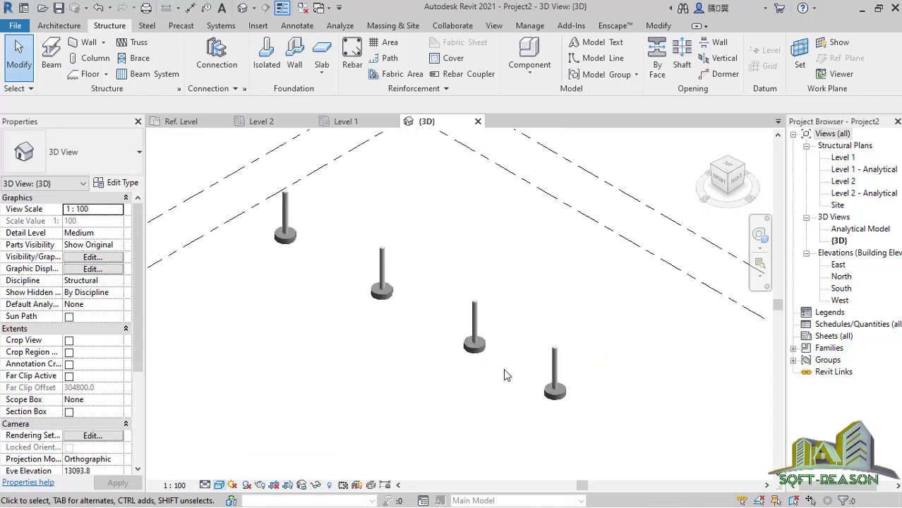
Change the Circular Footing under the first column of the row to the 1400 x 300mm type
scroll(234, 222, up, 5)
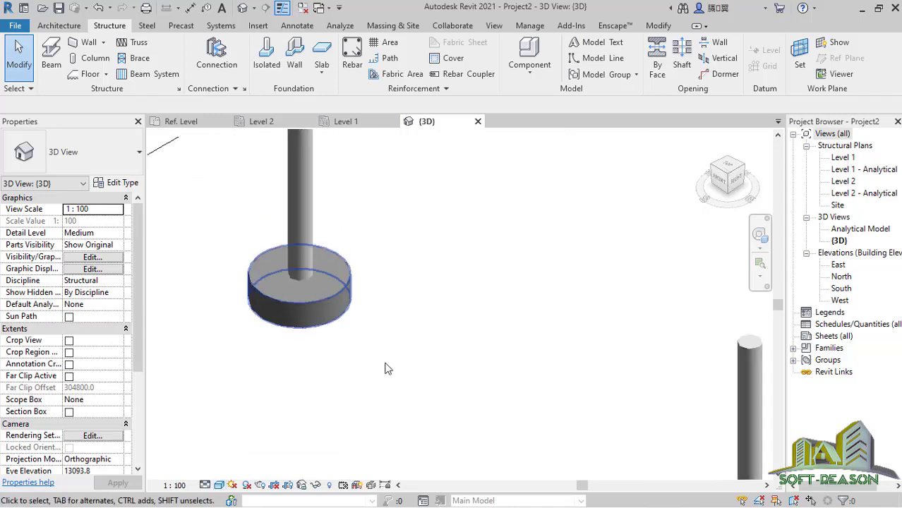
click(387, 311)
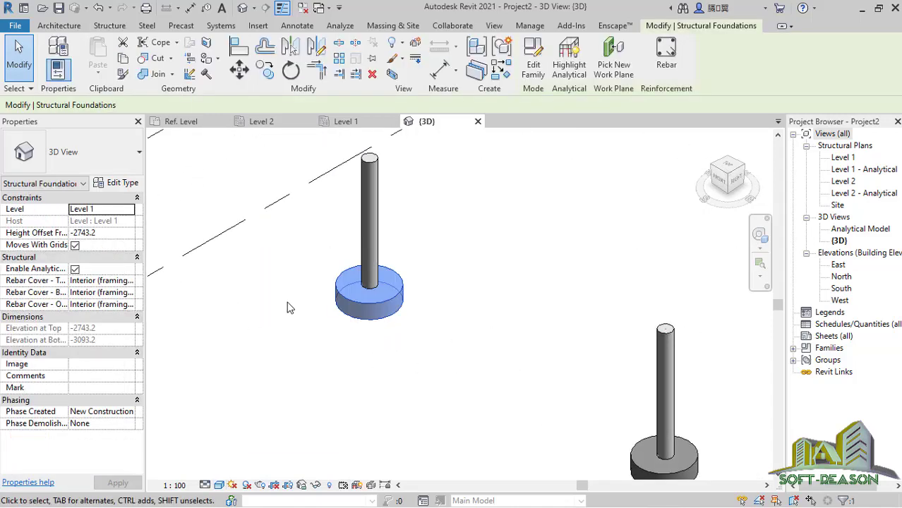
click(81, 159)
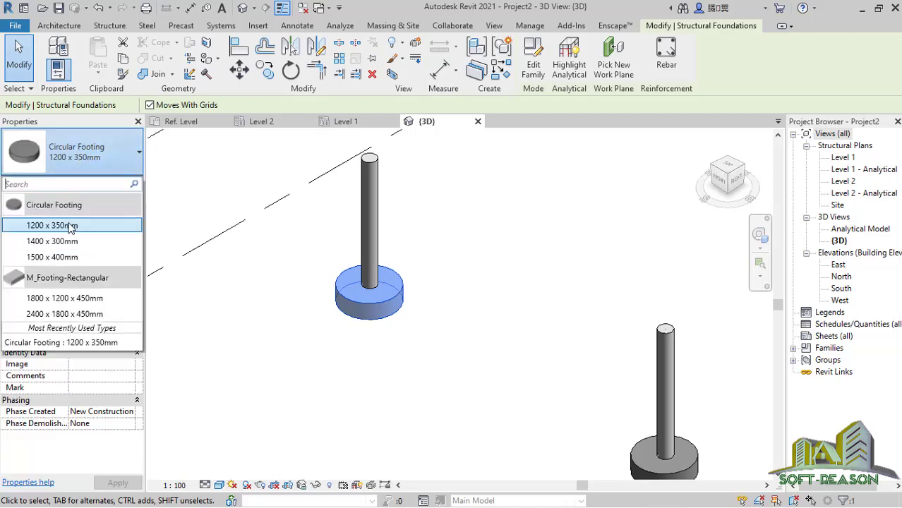
click(47, 243)
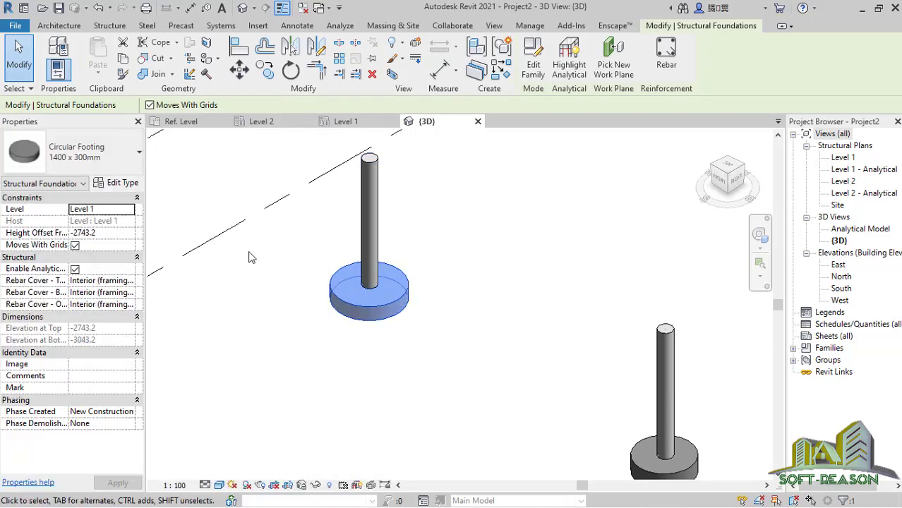
scroll(252, 252, down, 2)
click(480, 255)
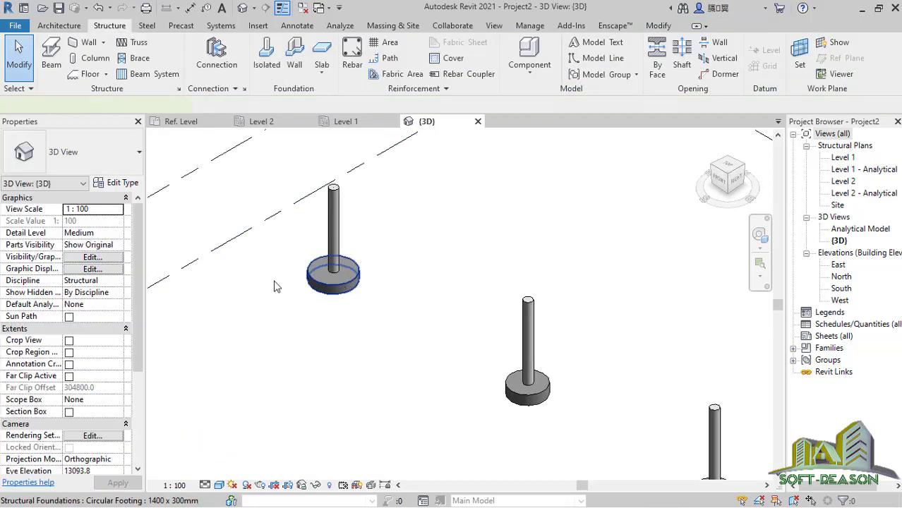
Examine the diameter and foundation thickness in the type properties of the first column's circular footing
click(330, 285)
click(119, 188)
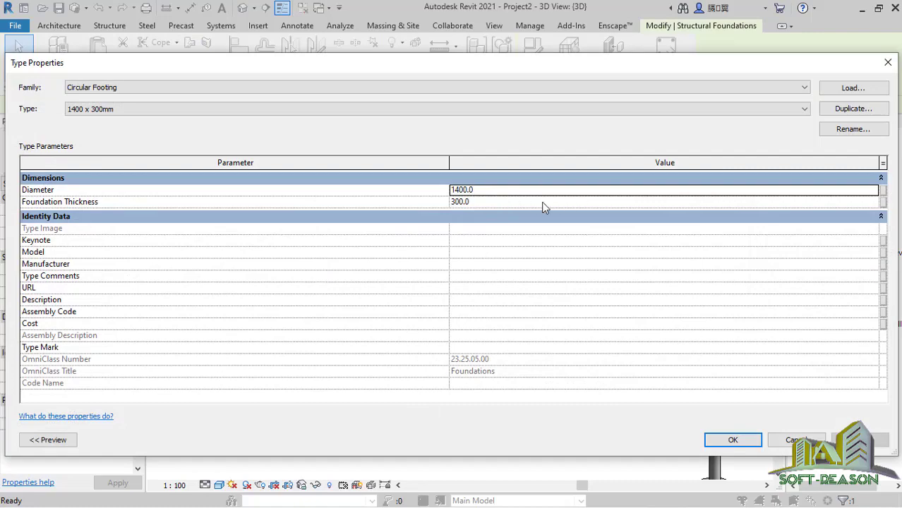
click(732, 439)
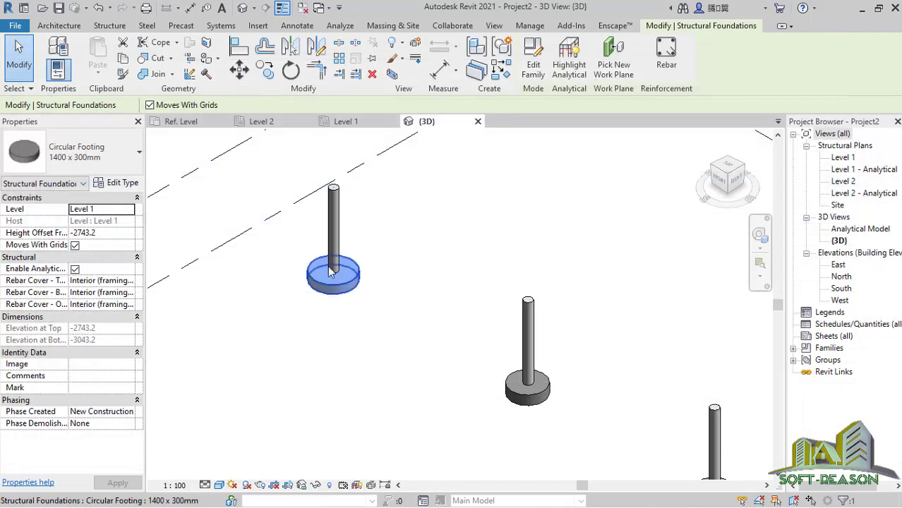
click(463, 342)
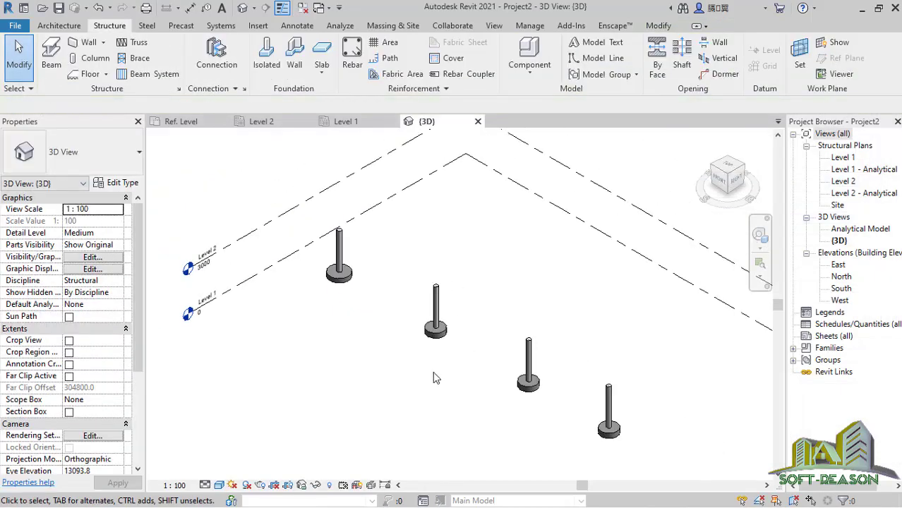
scroll(374, 289, up, 2)
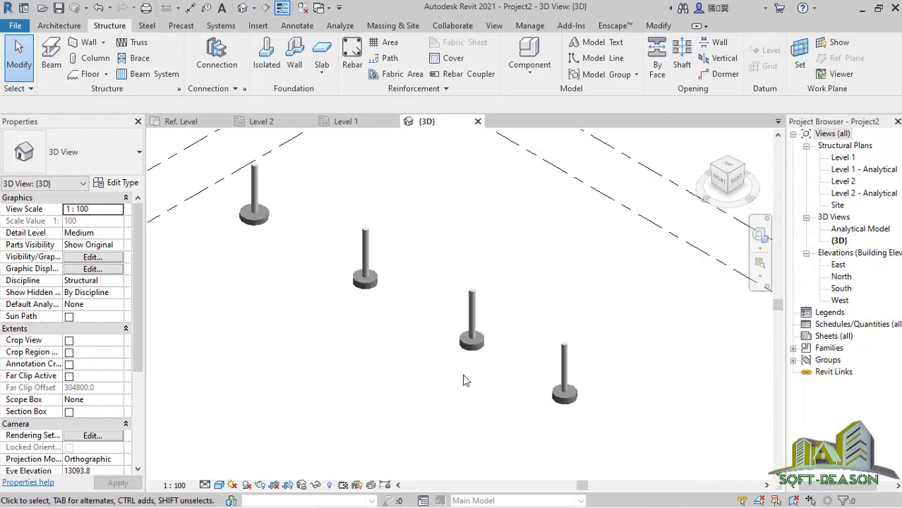
scroll(482, 380, down, 2)
scroll(475, 379, up, 3)
scroll(420, 296, down, 2)
scroll(412, 303, up, 2)
scroll(413, 374, down, 2)
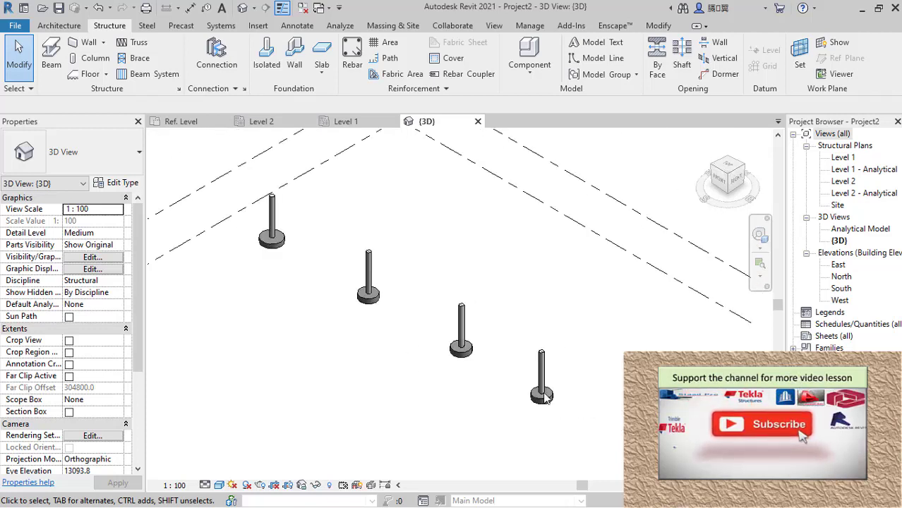
scroll(275, 259, up, 1)
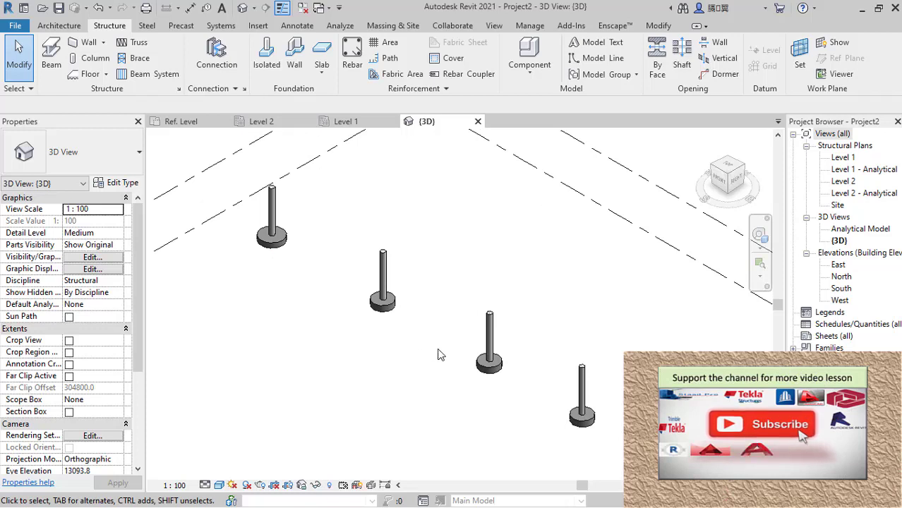